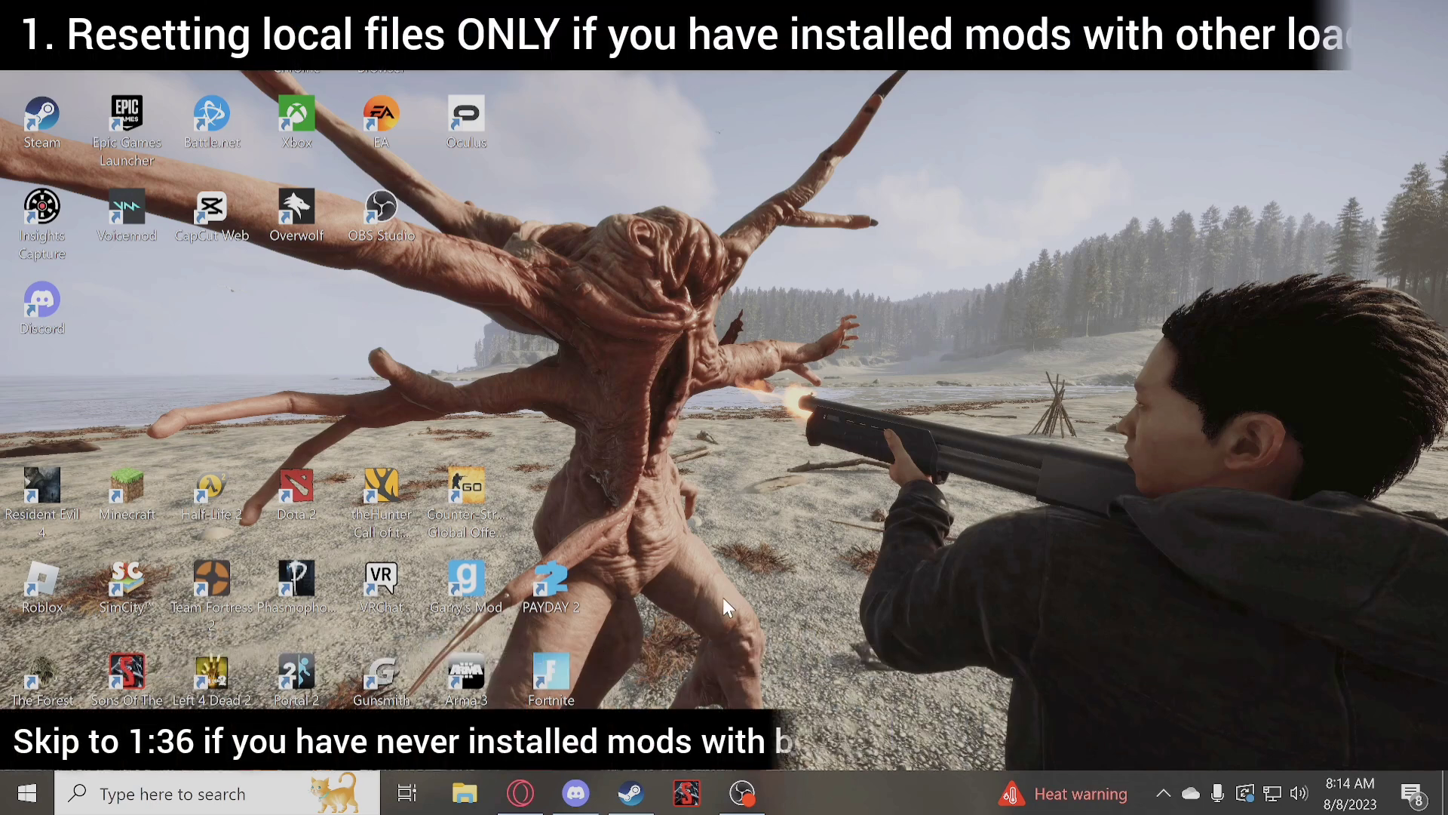
# Bring up Steam on the Sons Of The Forest library page
pyautogui.click(640, 801)
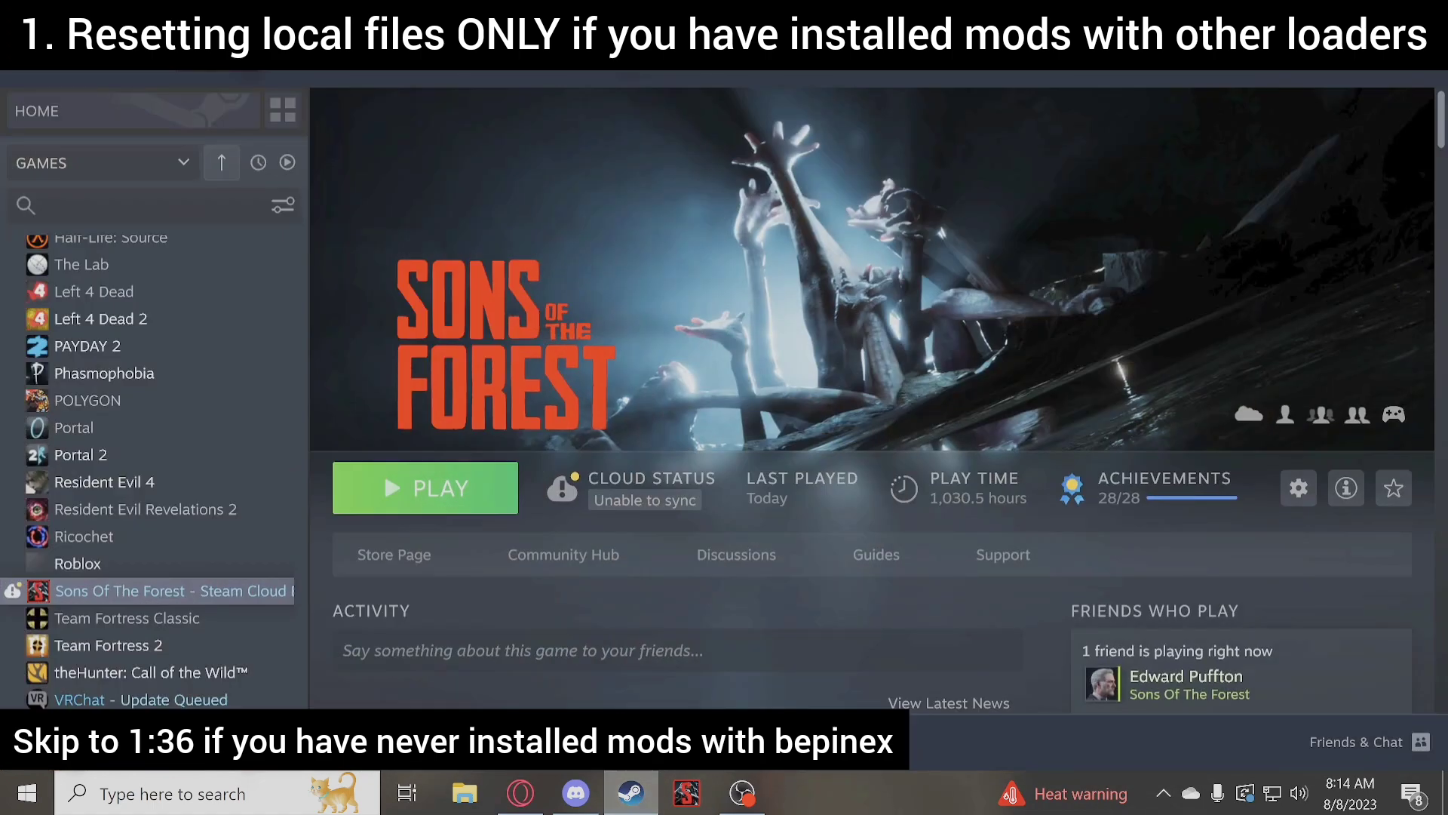
# Open Sons Of The Forest's local files via Manage > Browse local files, then select and deselect the nine files
pyautogui.rightClick(181, 593)
pyautogui.moveTo(235, 533)
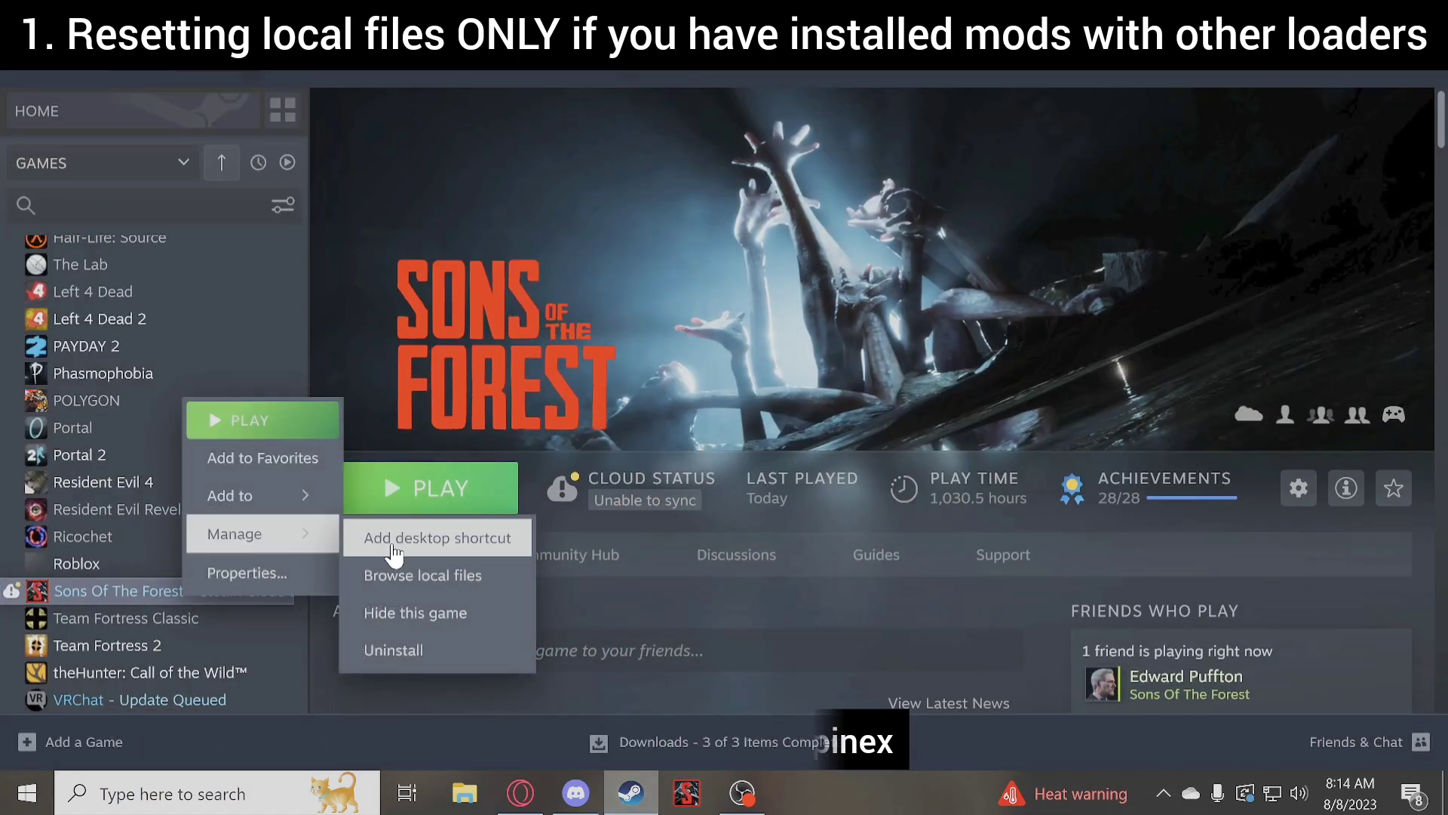
pyautogui.click(417, 578)
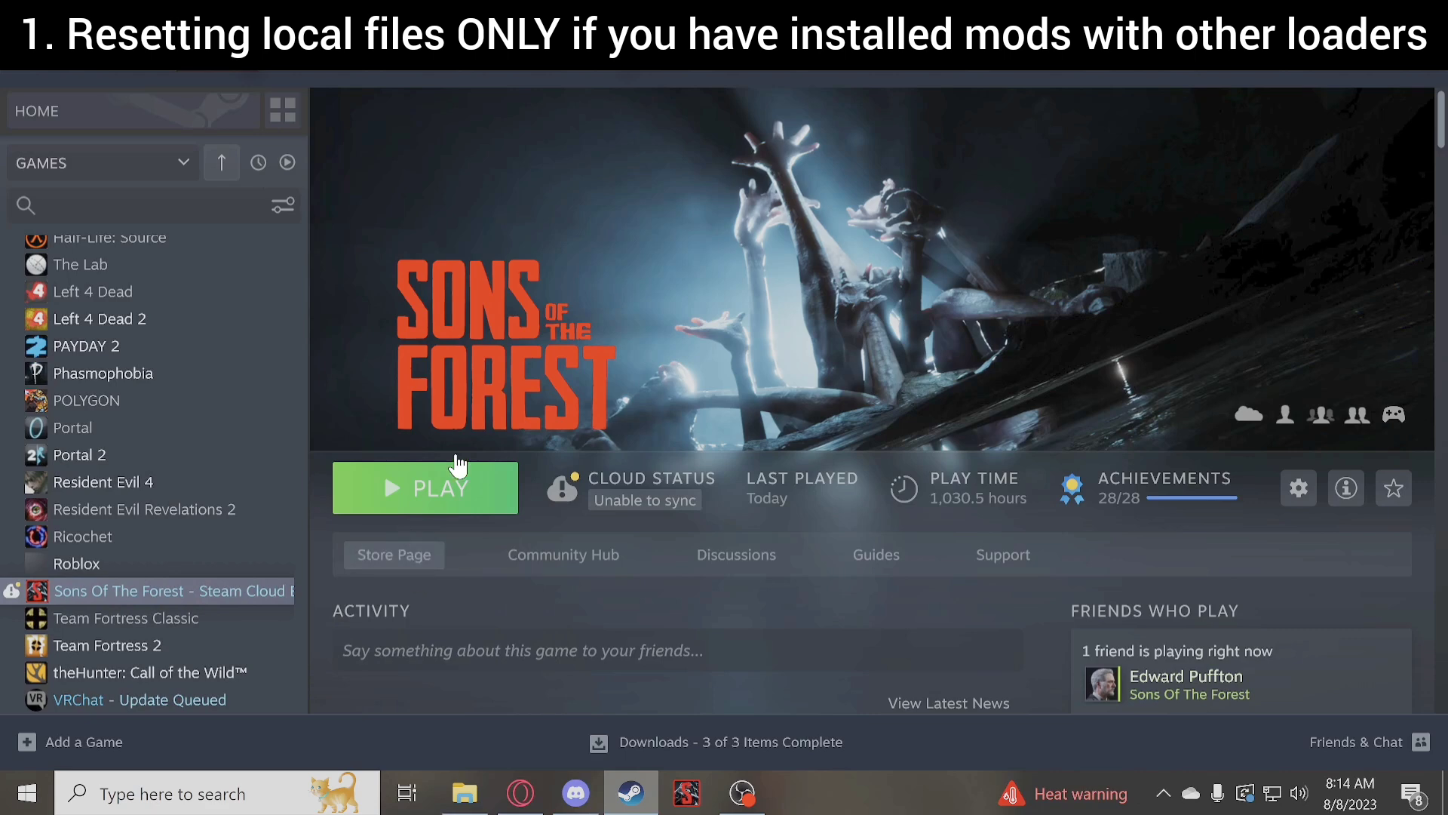
pyautogui.click(477, 780)
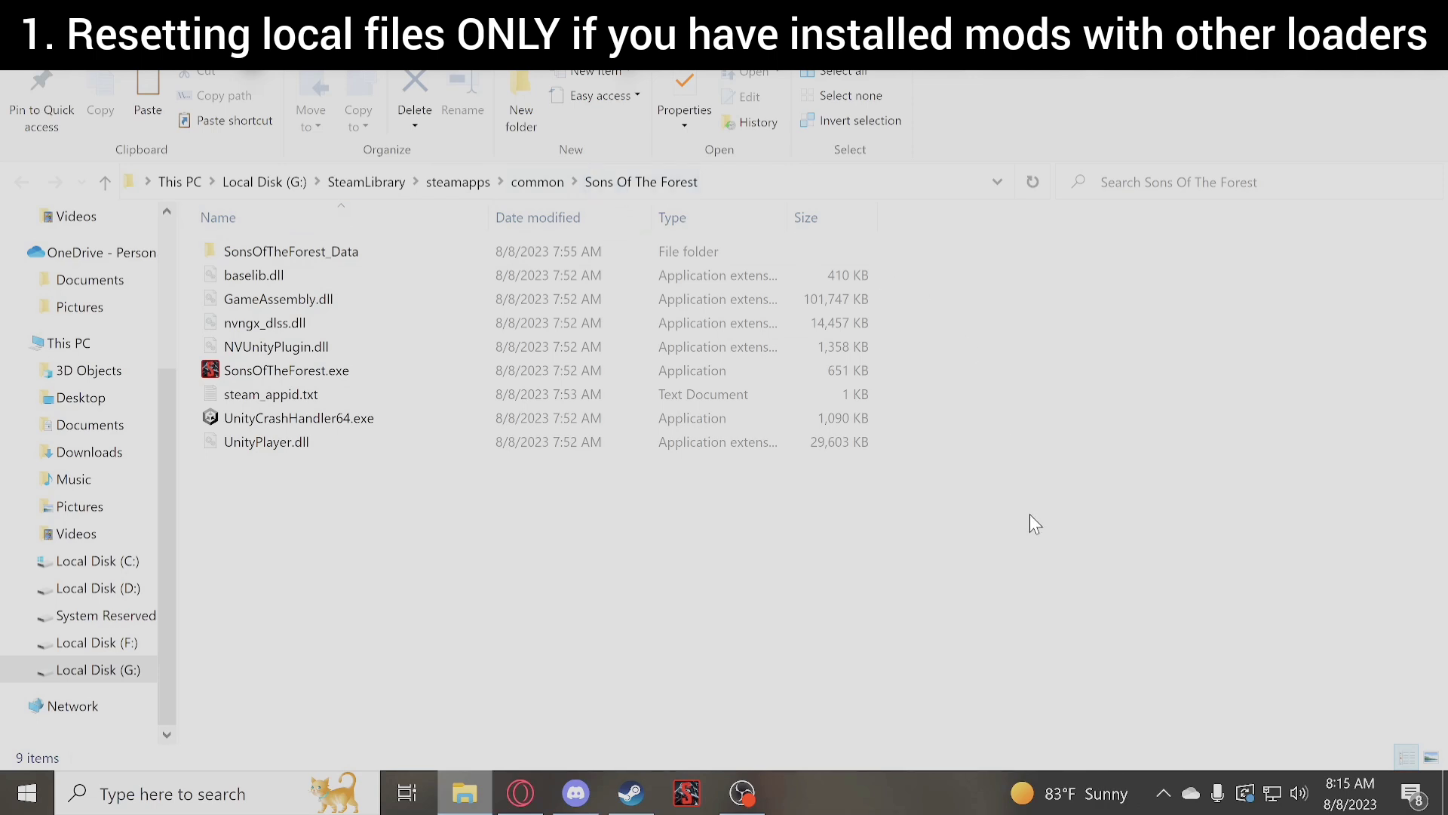
pyautogui.moveTo(1047, 578); pyautogui.dragTo(325, 113)
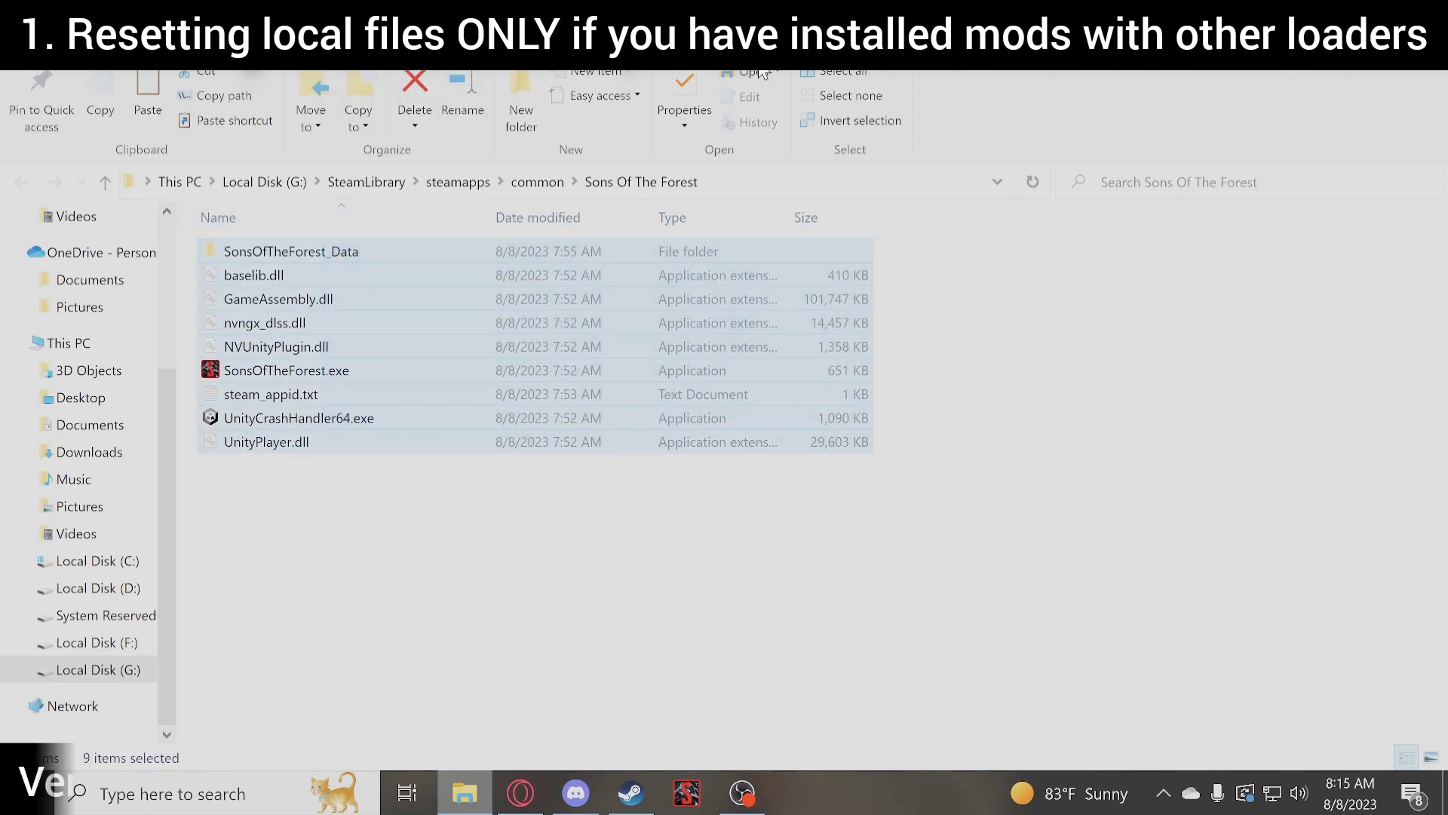
pyautogui.click(1112, 418)
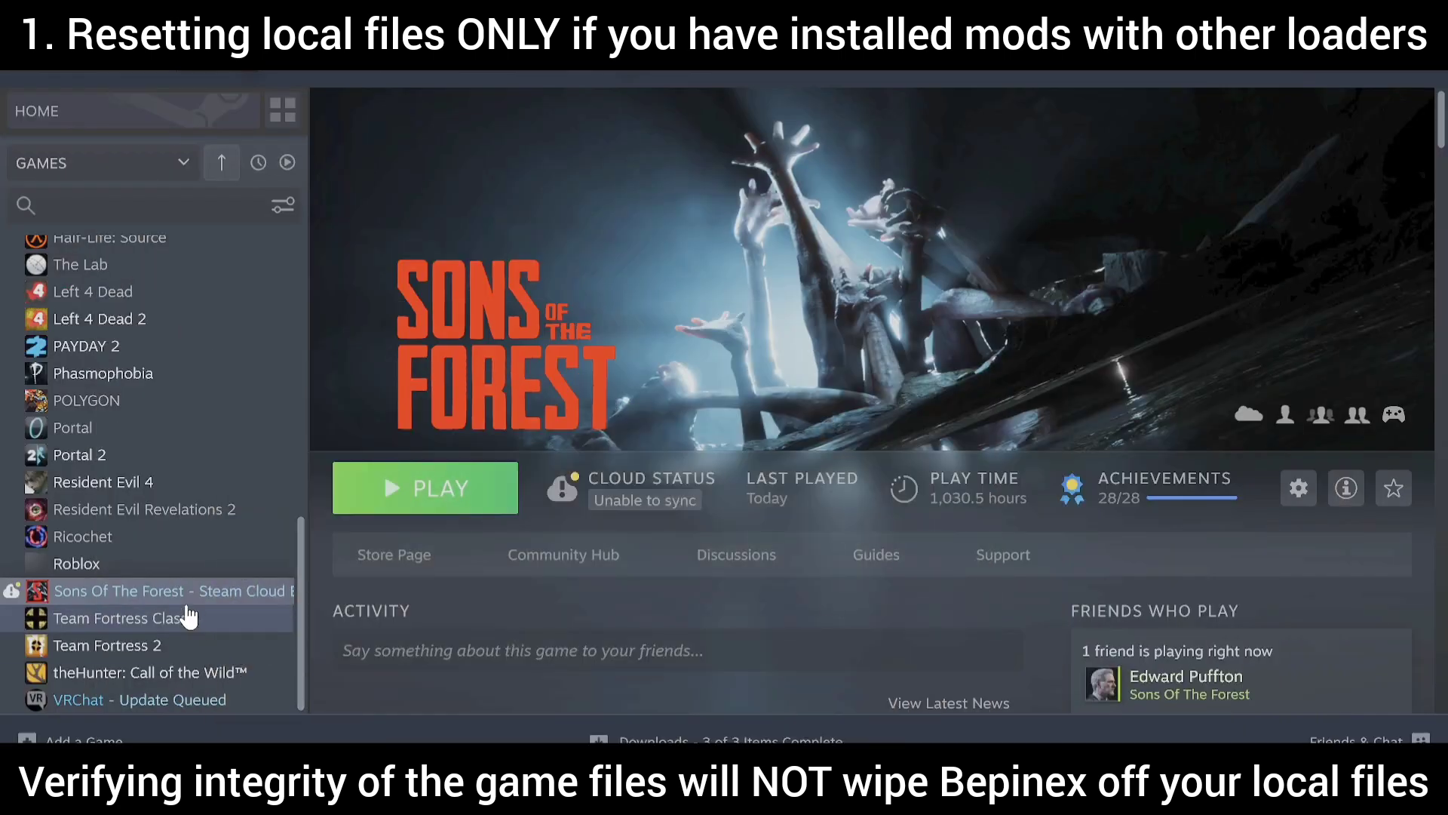
pyautogui.rightClick(187, 586)
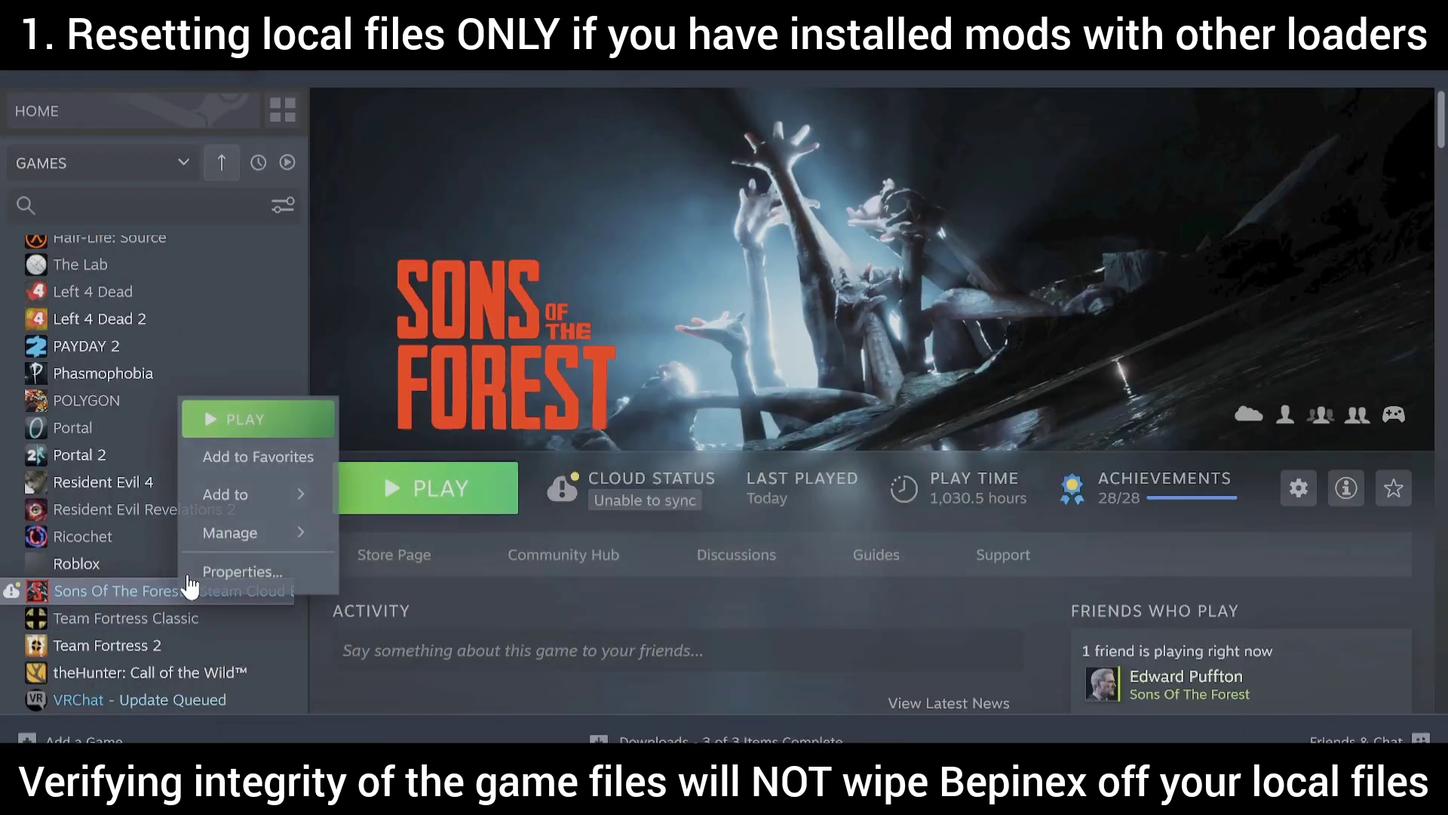
pyautogui.moveTo(253, 534)
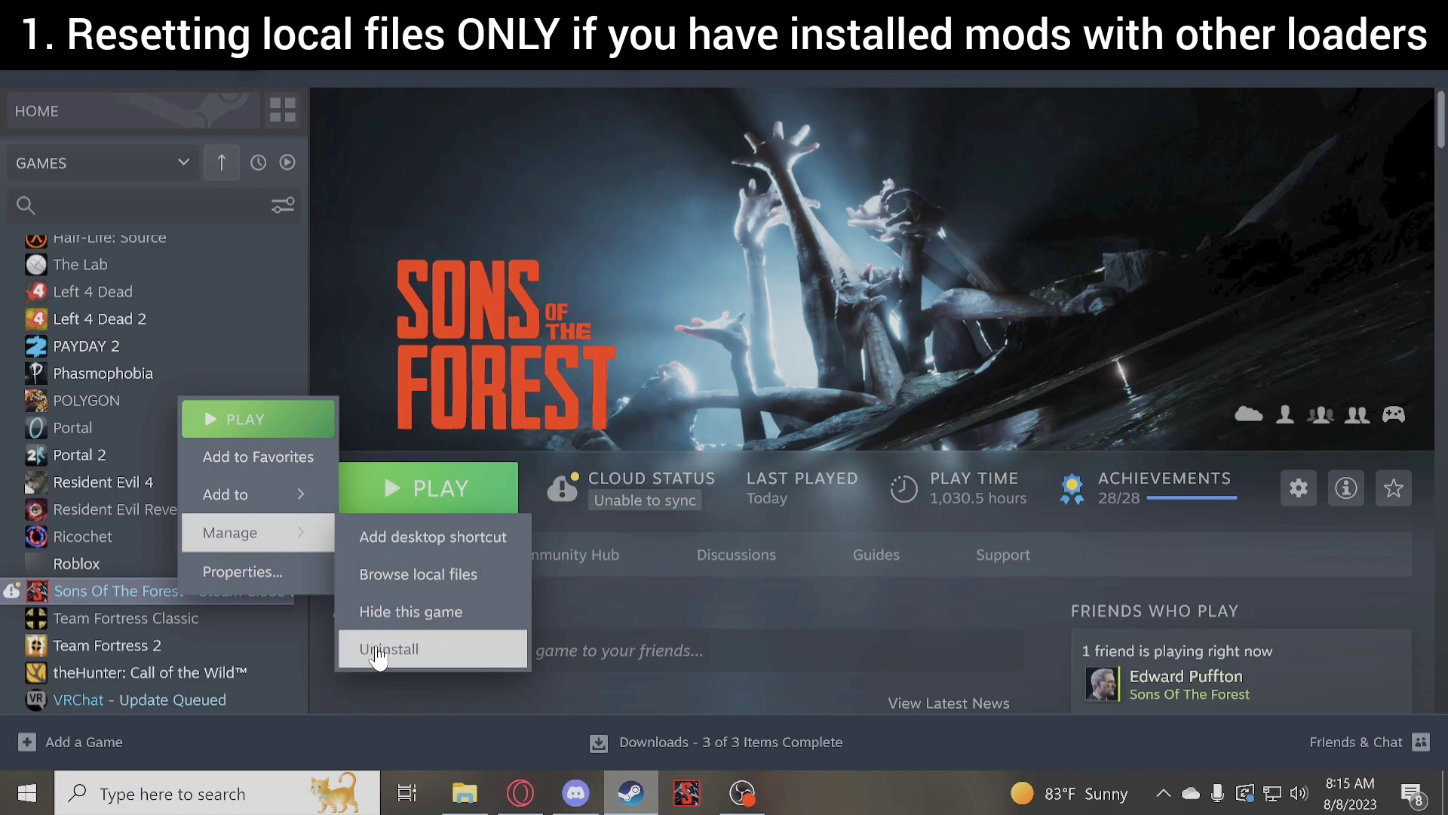
pyautogui.click(688, 610)
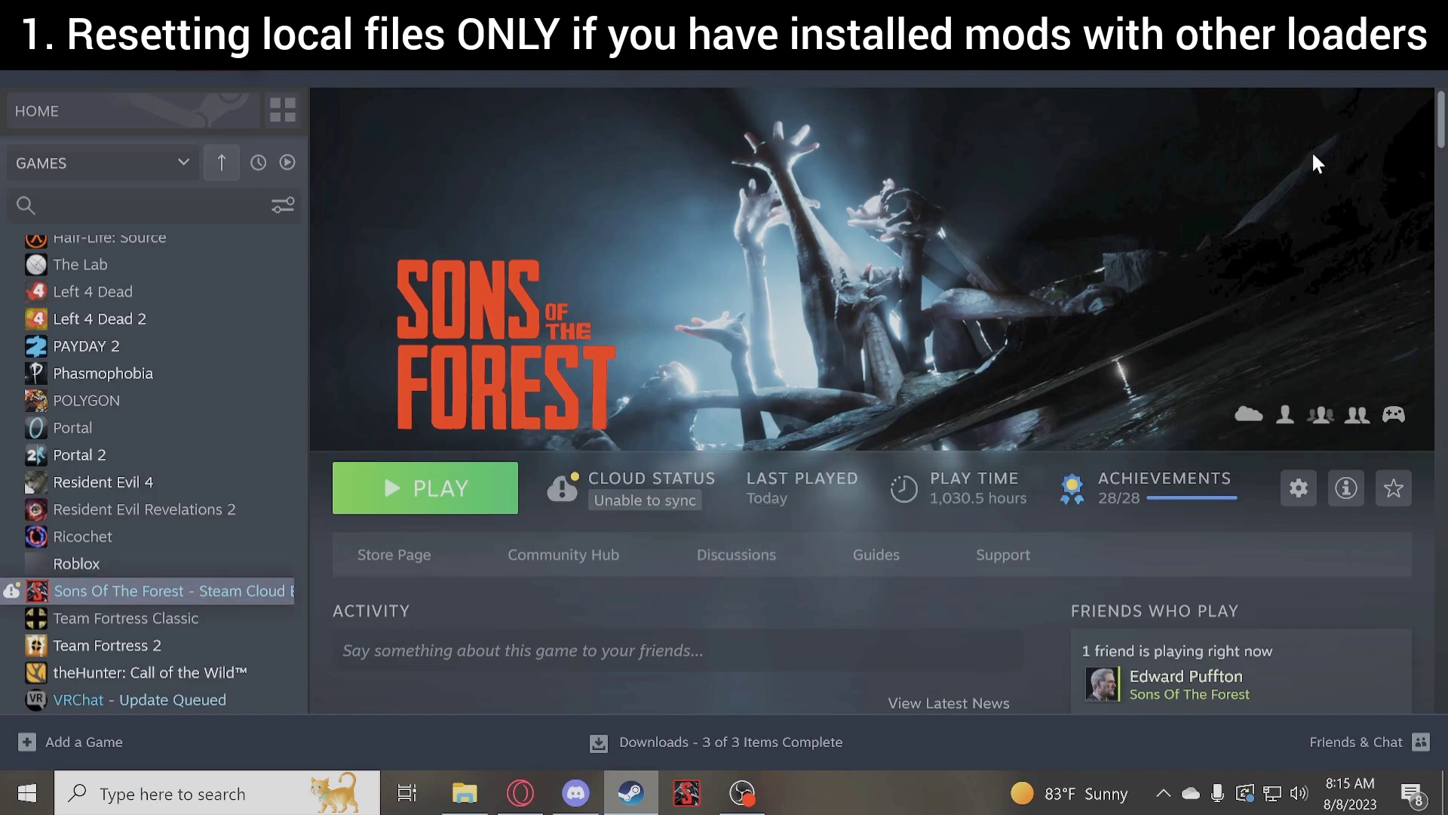
# Show the desktop and open the AppData folder through the Run prompt
pyautogui.press('super+d')
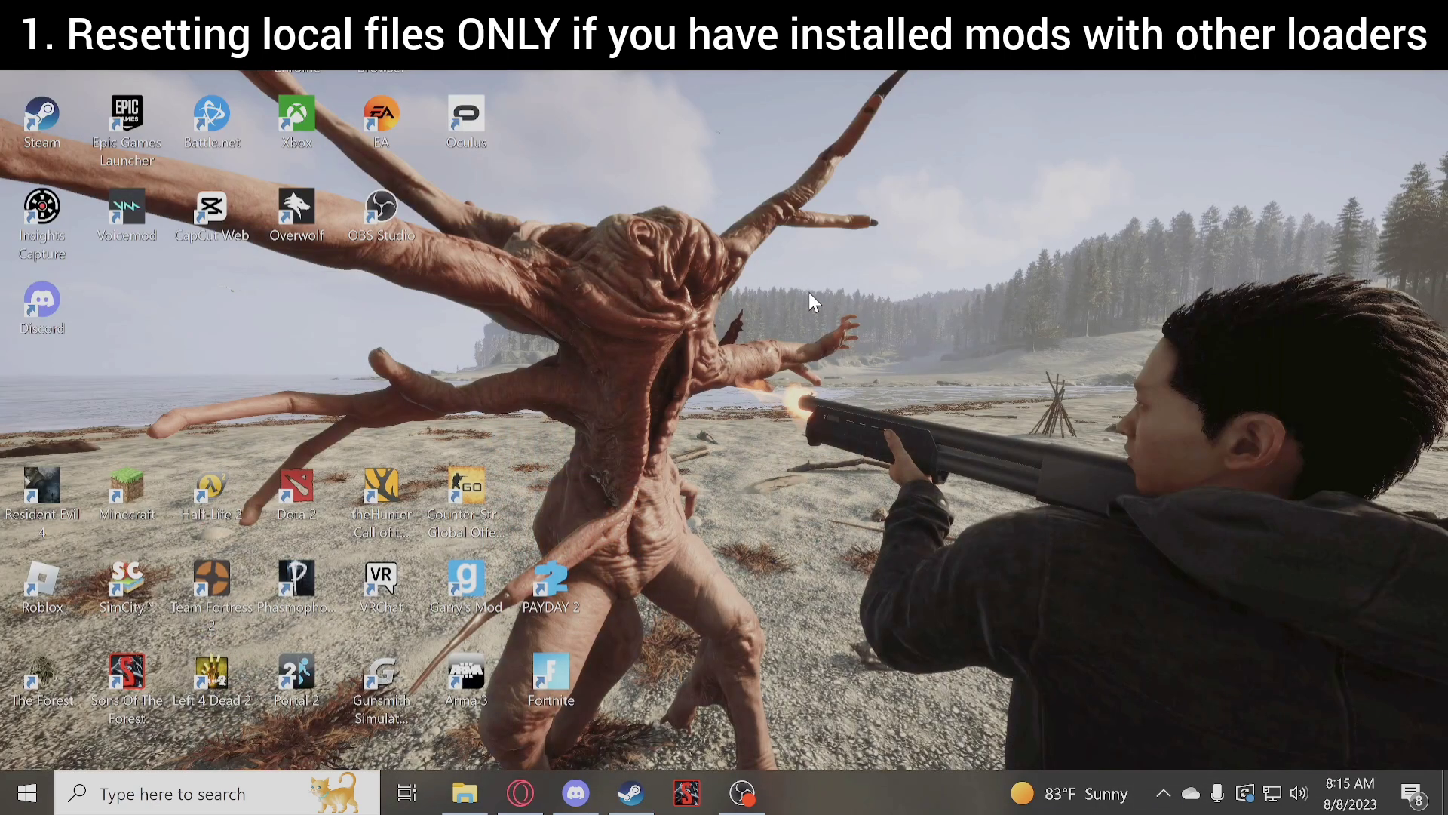
pyautogui.press('super+r')
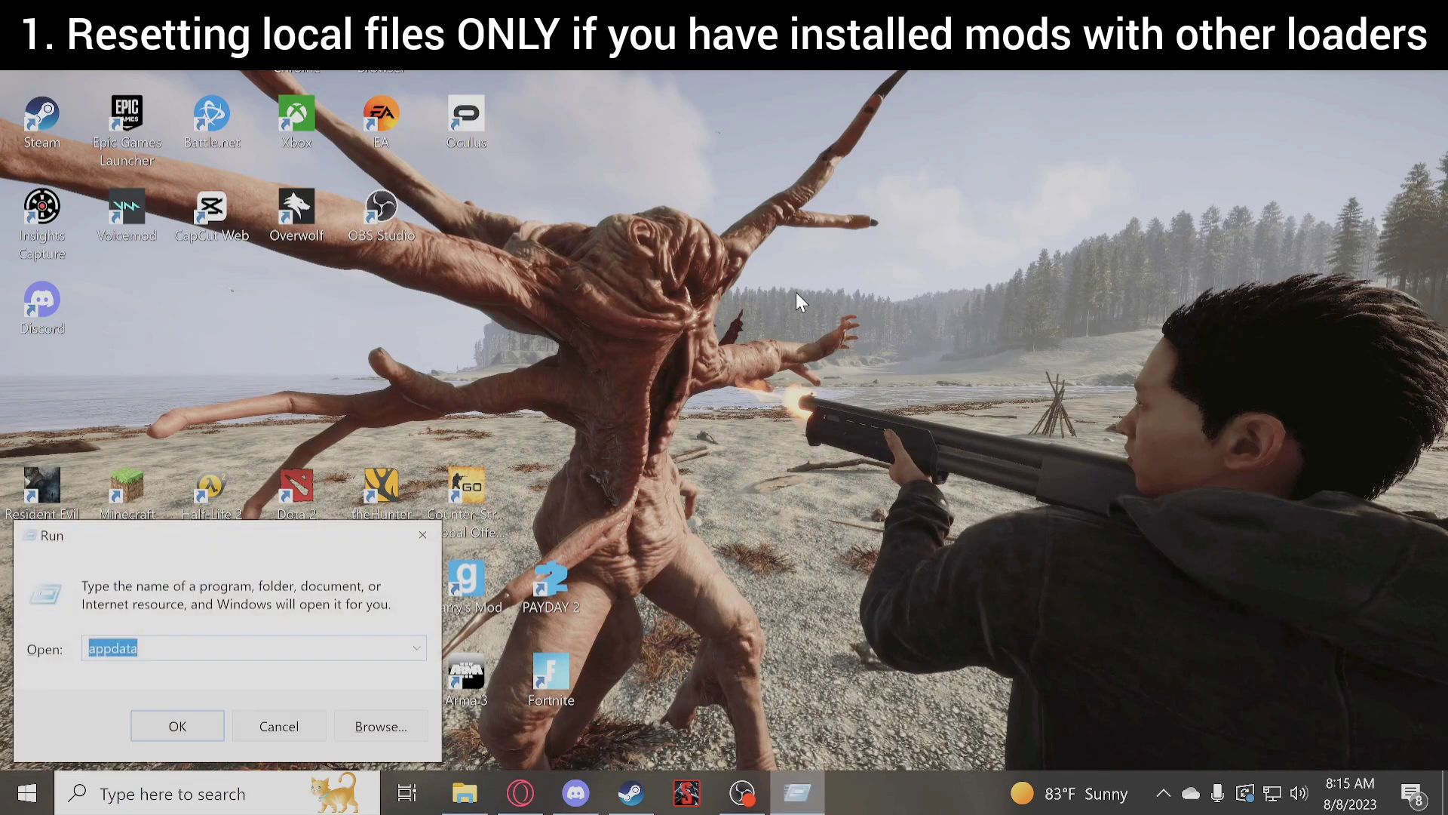
pyautogui.click(179, 720)
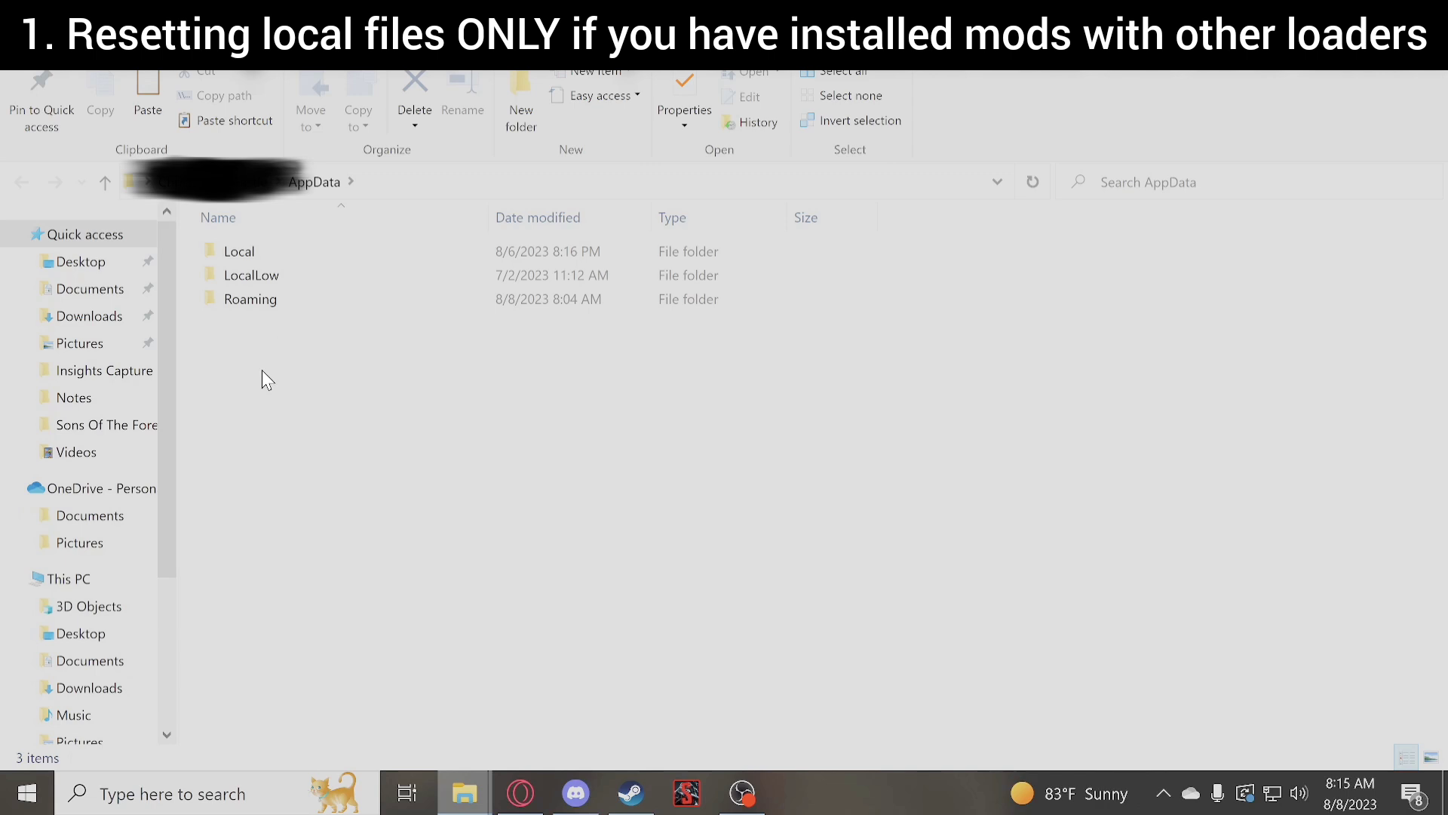
# Navigate LocalLow > Endnight > SonsOfTheForest > Saves > account folder > Multiplayer
pyautogui.doubleClick(251, 277)
pyautogui.doubleClick(252, 253)
pyautogui.click(253, 252)
pyautogui.doubleClick(254, 252)
pyautogui.doubleClick(269, 256)
pyautogui.doubleClick(269, 255)
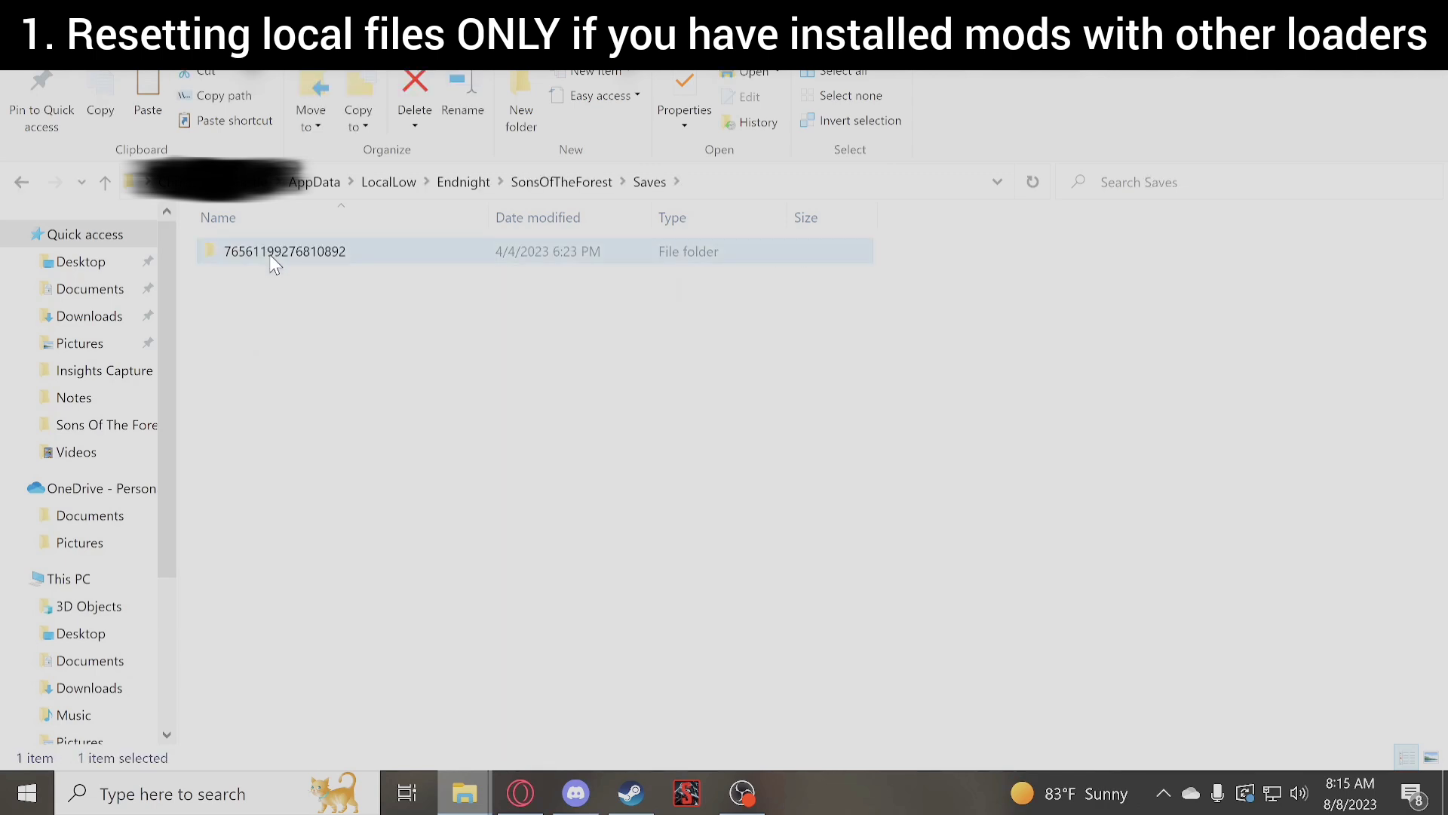
pyautogui.doubleClick(270, 254)
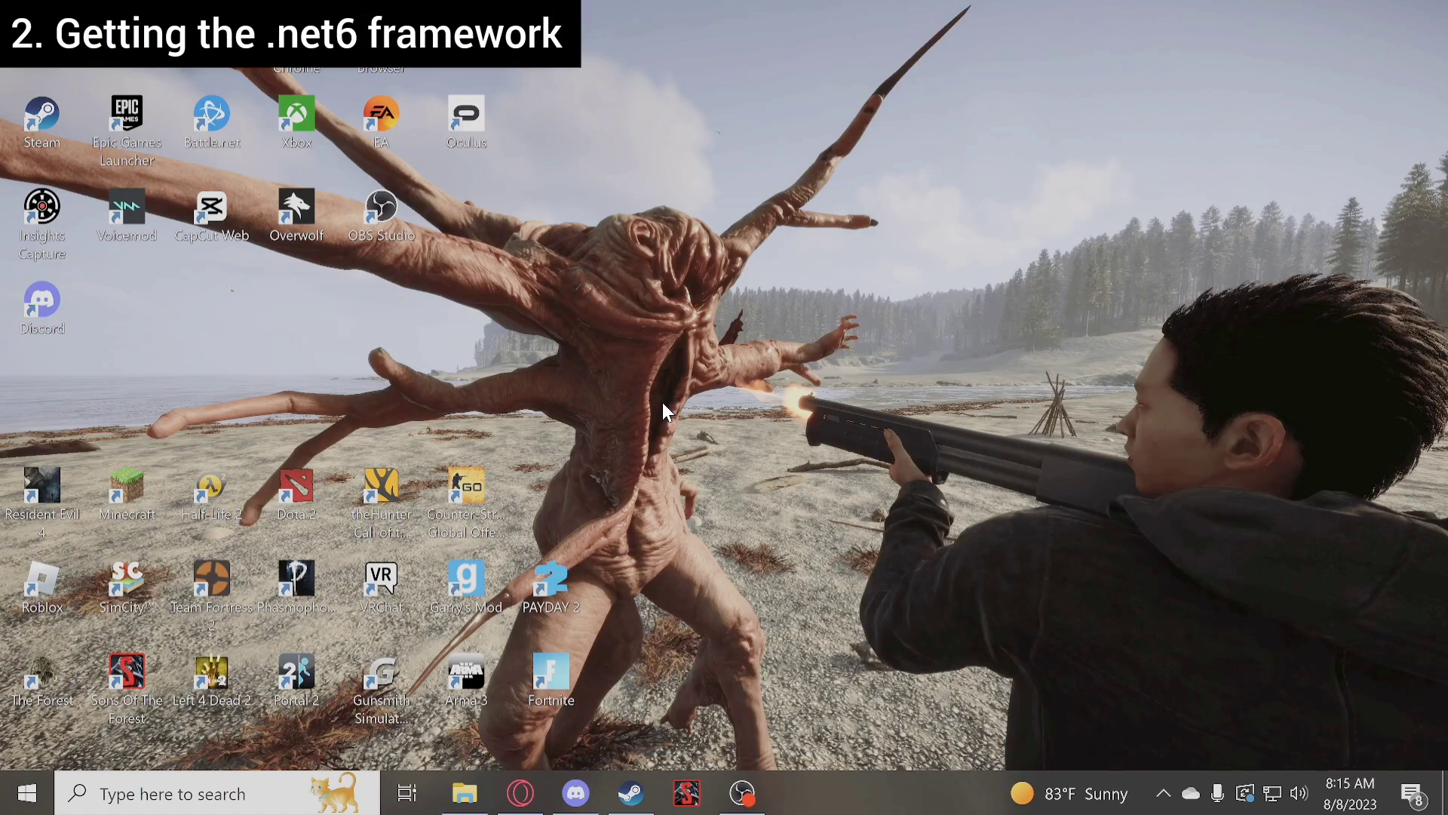
# Save the .NET 6.0 SDK x64 installer, dotnet-sdk-6.0.412-win-x64.exe, and show it in Downloads
pyautogui.click(521, 793)
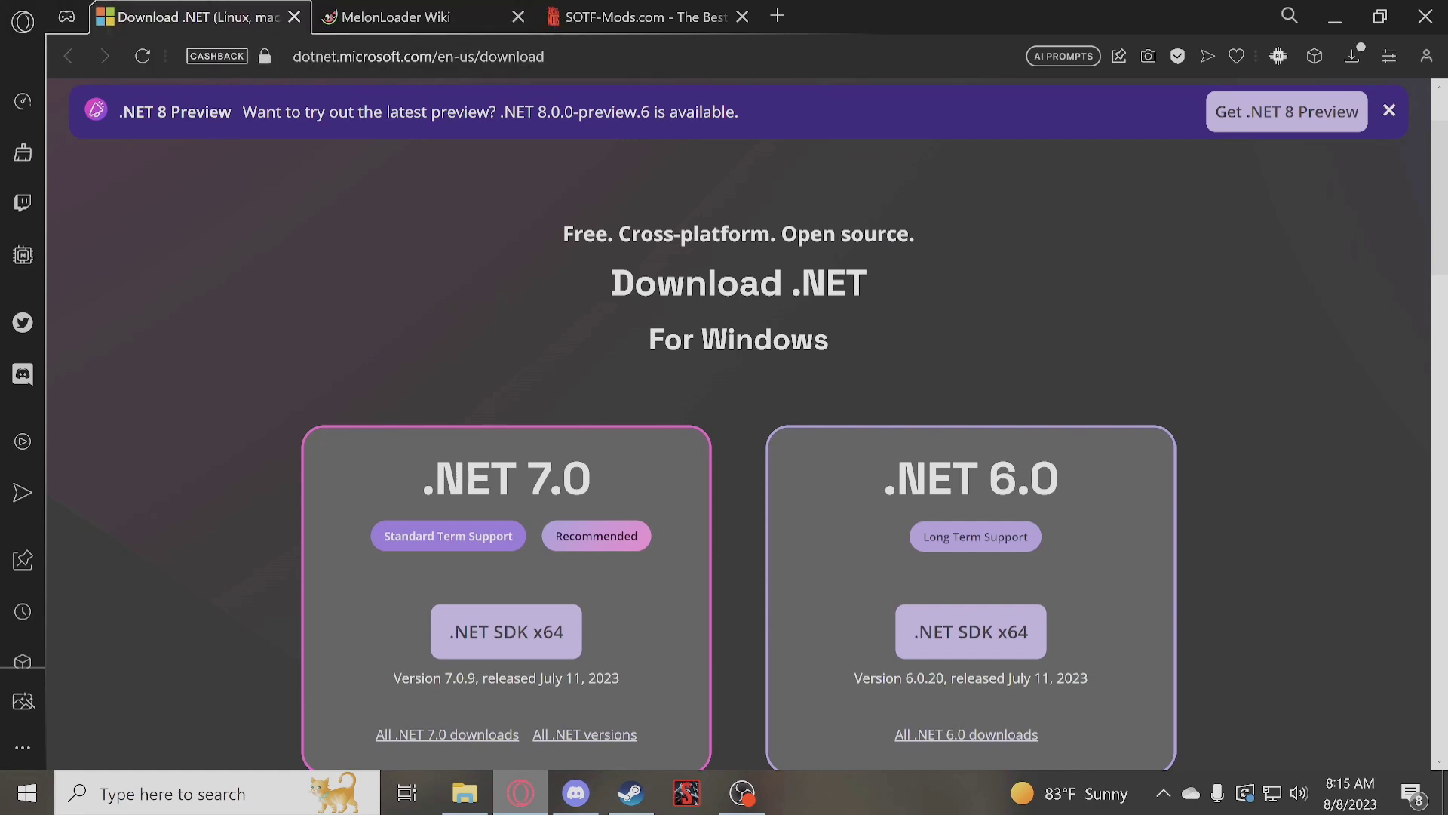
pyautogui.scroll(-2, 1083, 280)
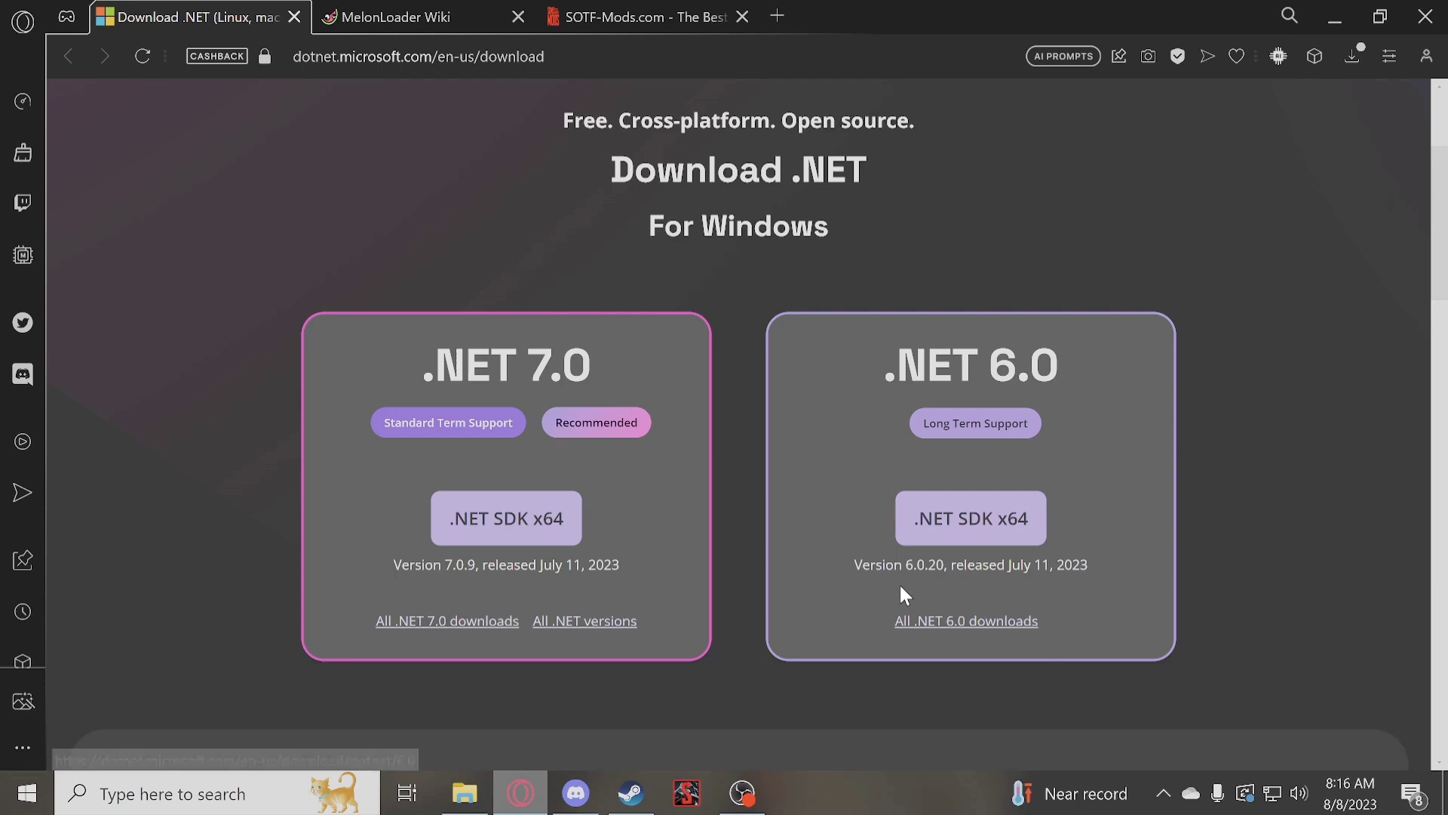
pyautogui.click(1003, 522)
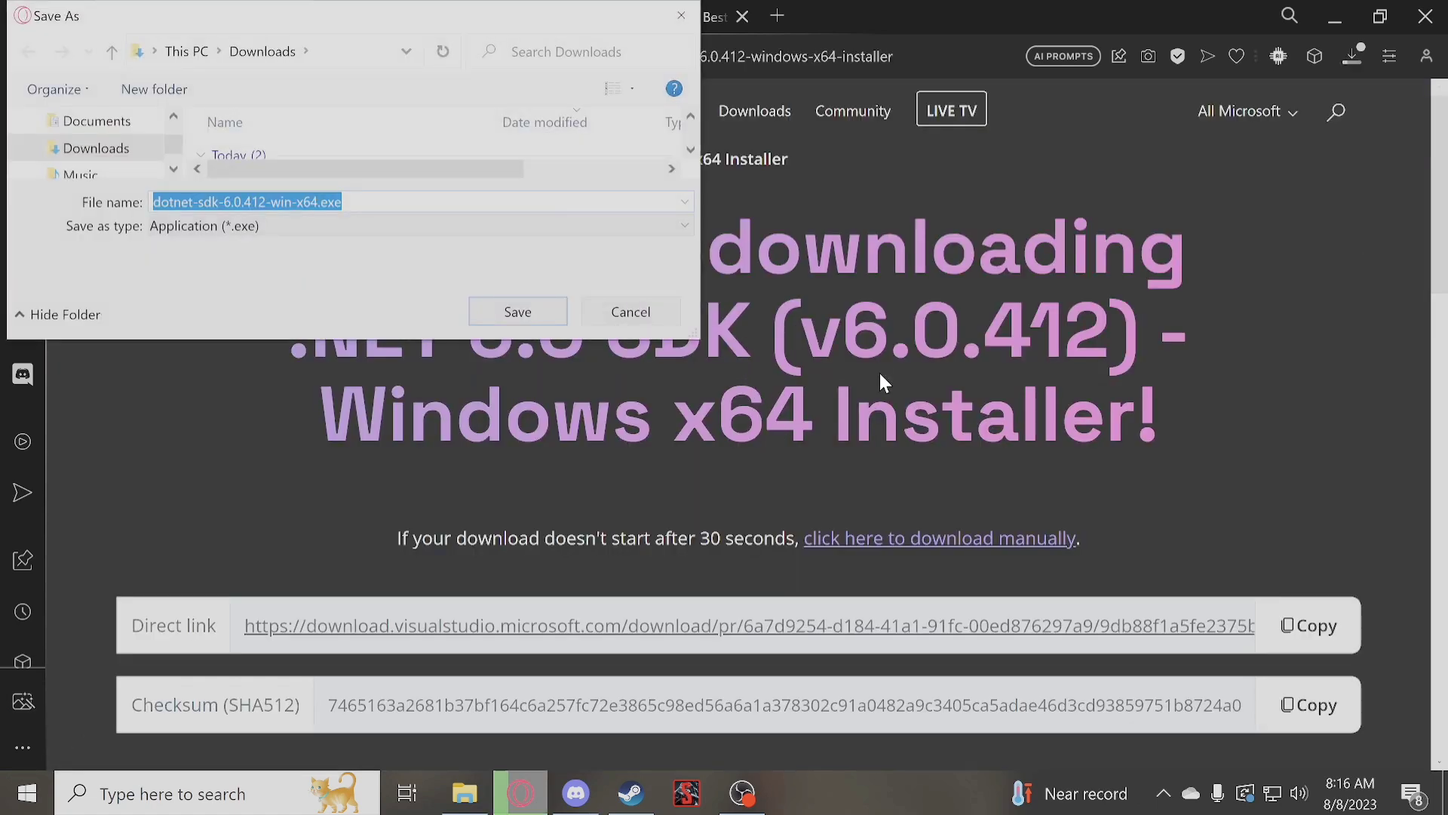
pyautogui.click(542, 319)
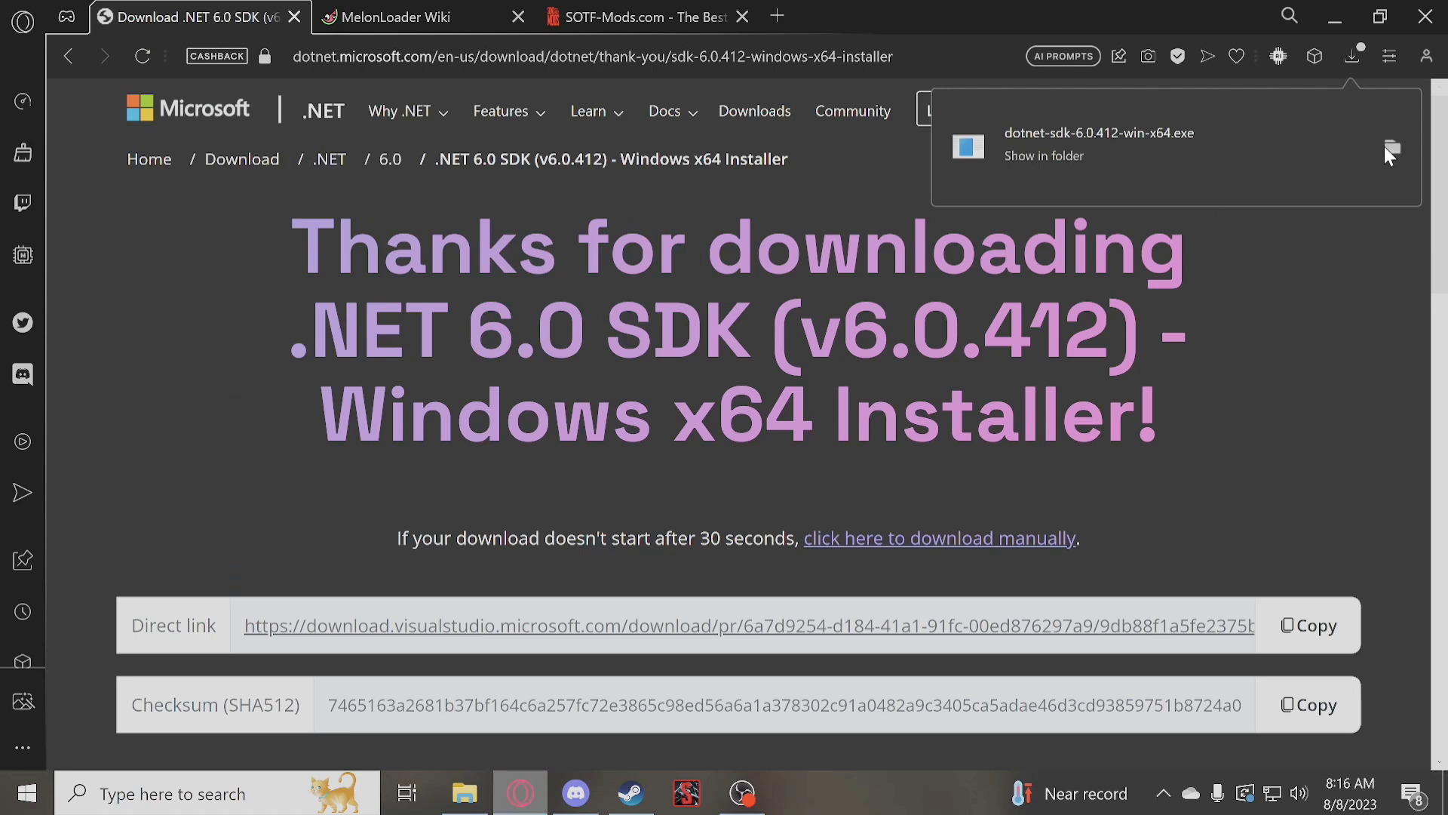
pyautogui.click(1383, 146)
# Run dotnet-sdk-6.0.412-win-x64.exe to install .NET SDK 6.0.412, minimising the installer and Downloads windows
pyautogui.doubleClick(419, 270)
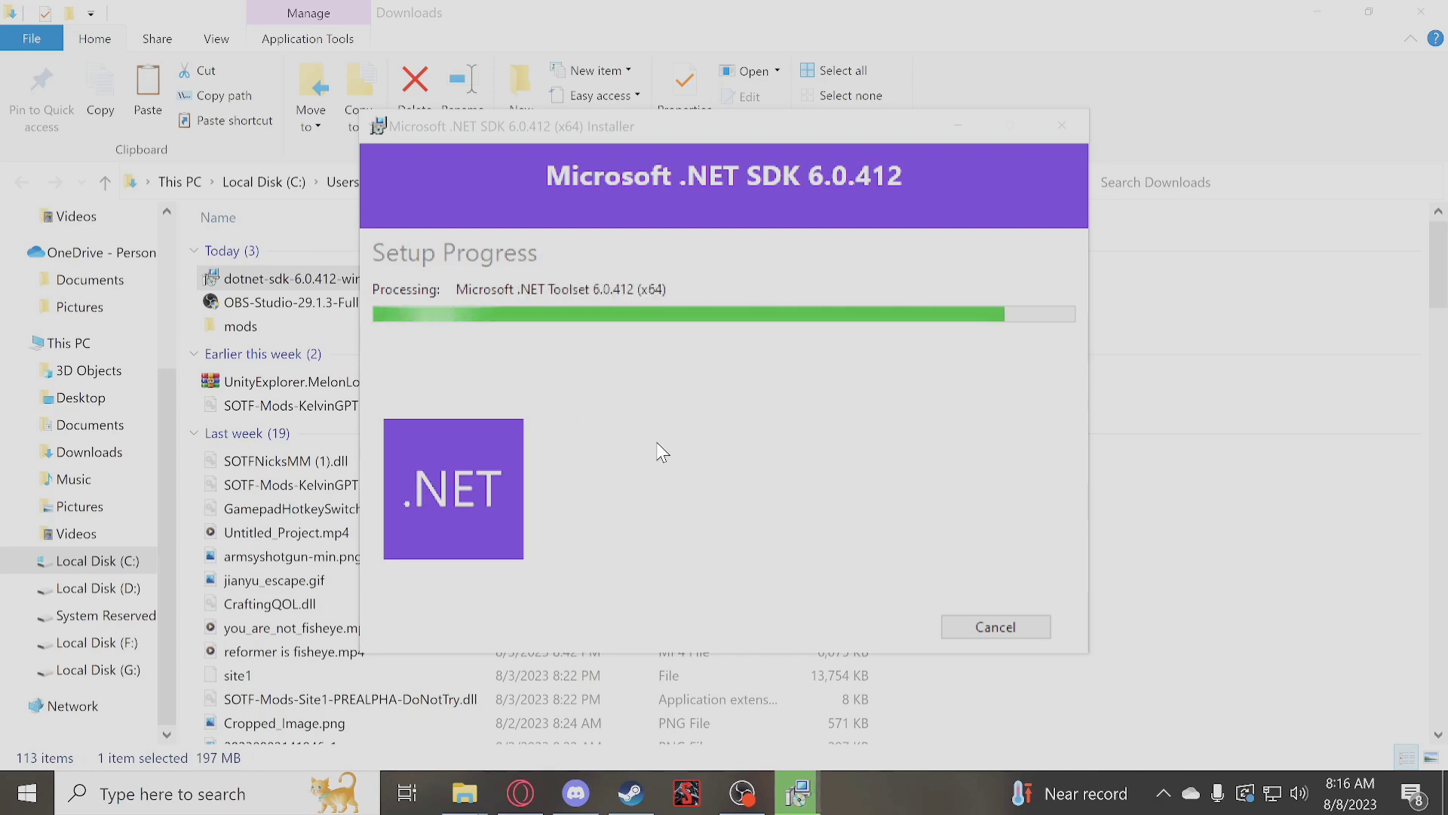
pyautogui.click(957, 126)
pyautogui.click(1317, 12)
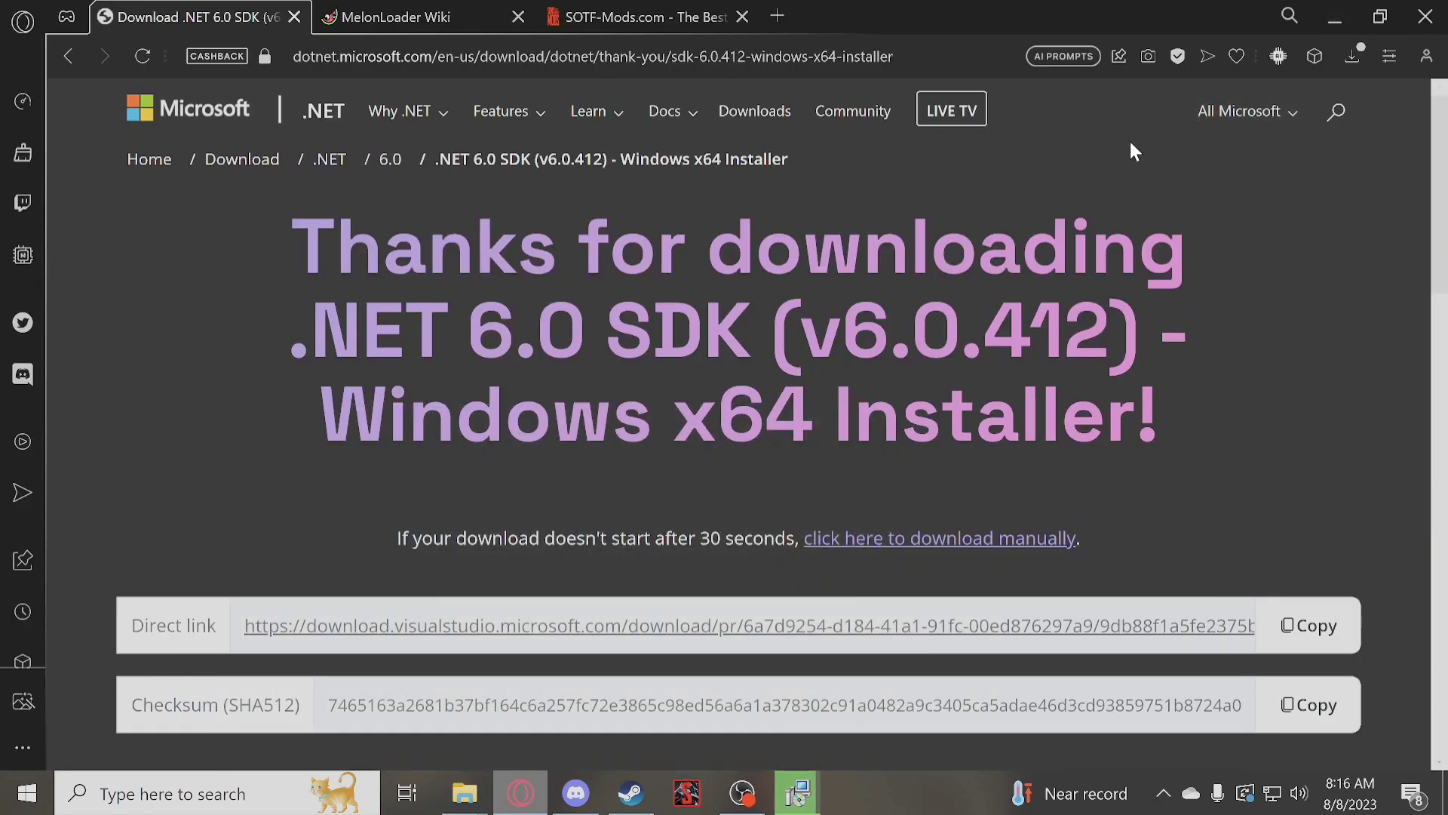
# Save MelonLoader.Installer.exe from the MelonLoader Wiki and show it in Downloads
pyautogui.click(408, 17)
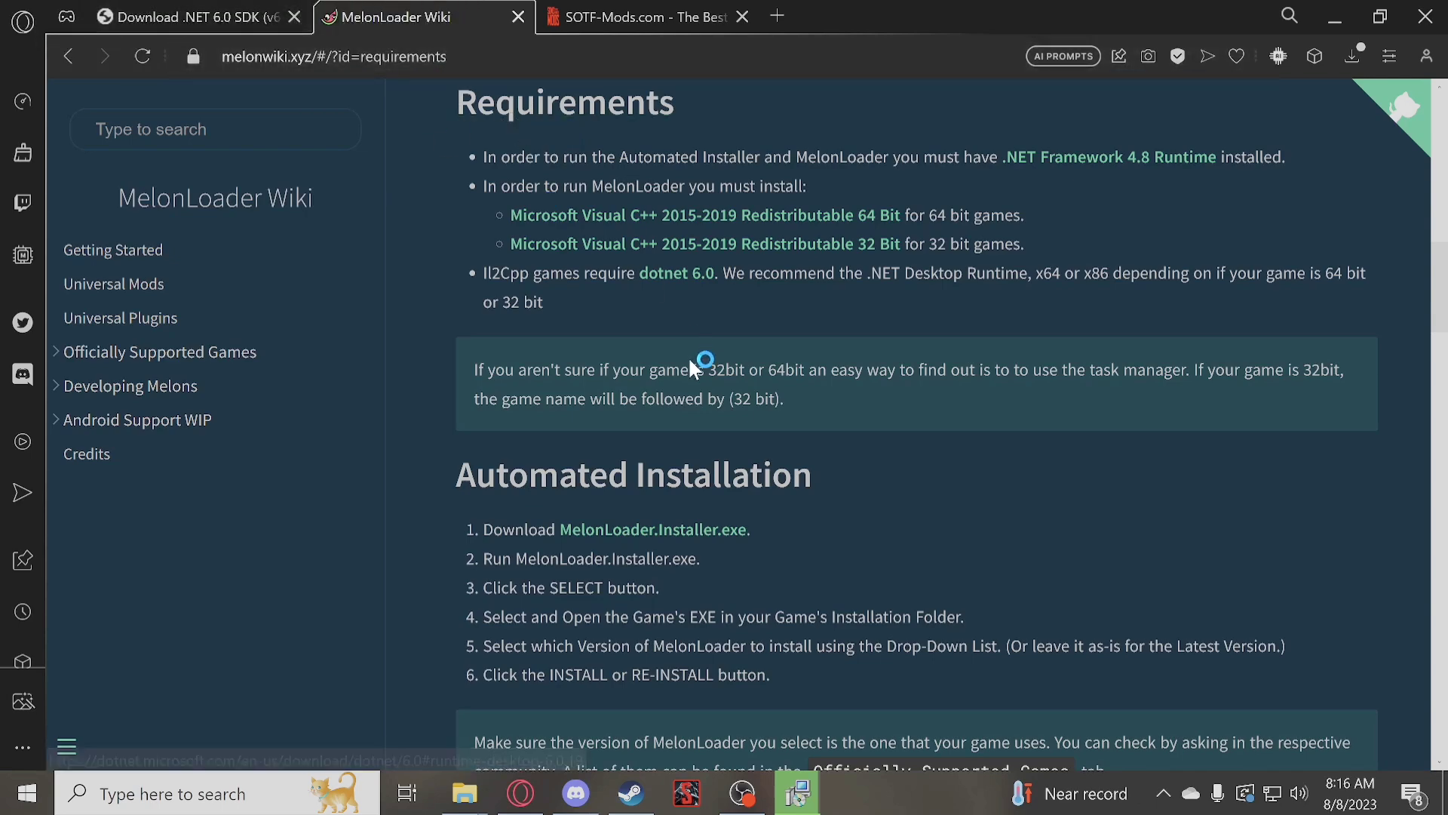
pyautogui.scroll(-1, 781, 283)
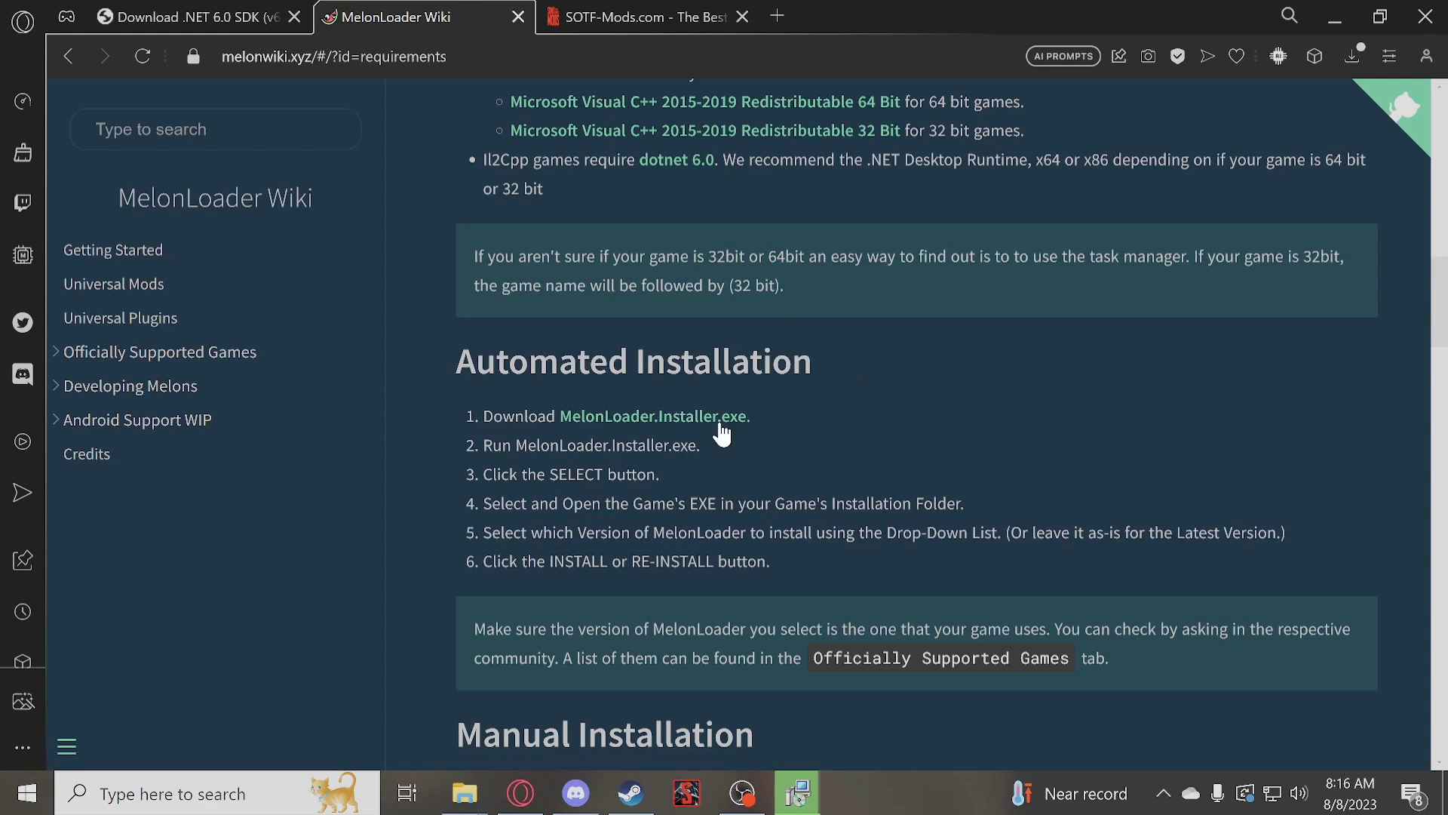
pyautogui.click(673, 424)
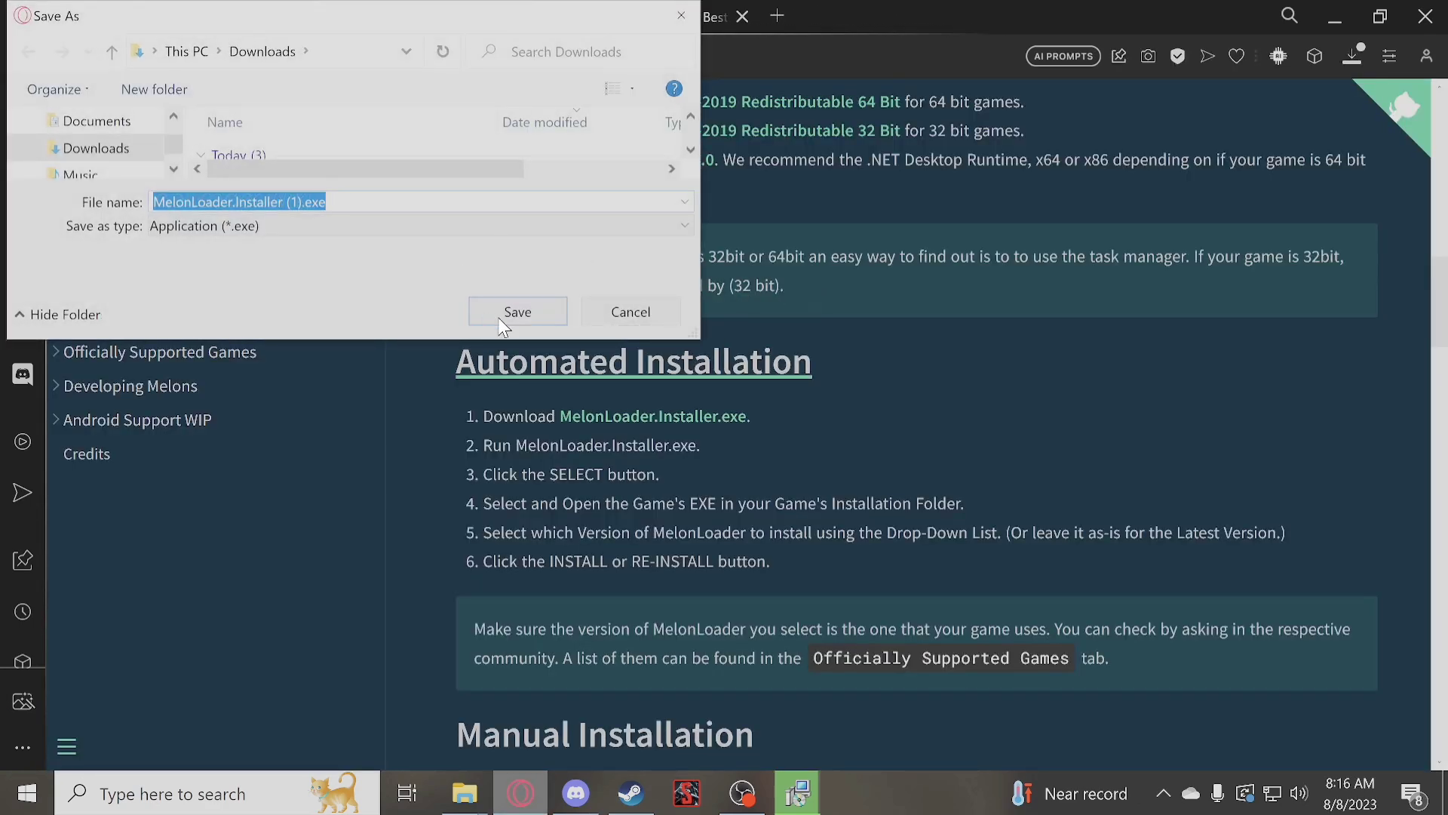
pyautogui.click(515, 312)
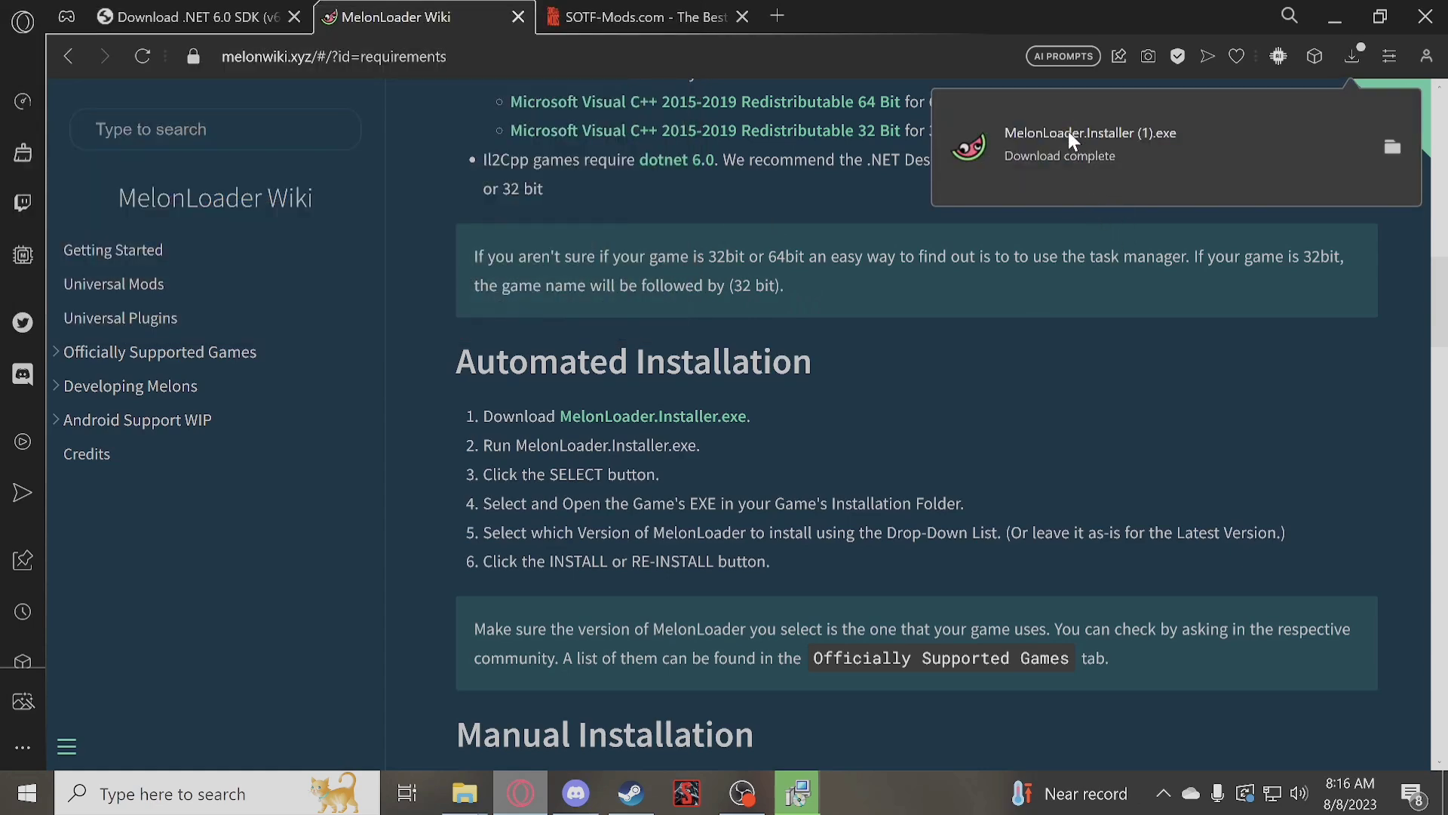
pyautogui.click(1386, 143)
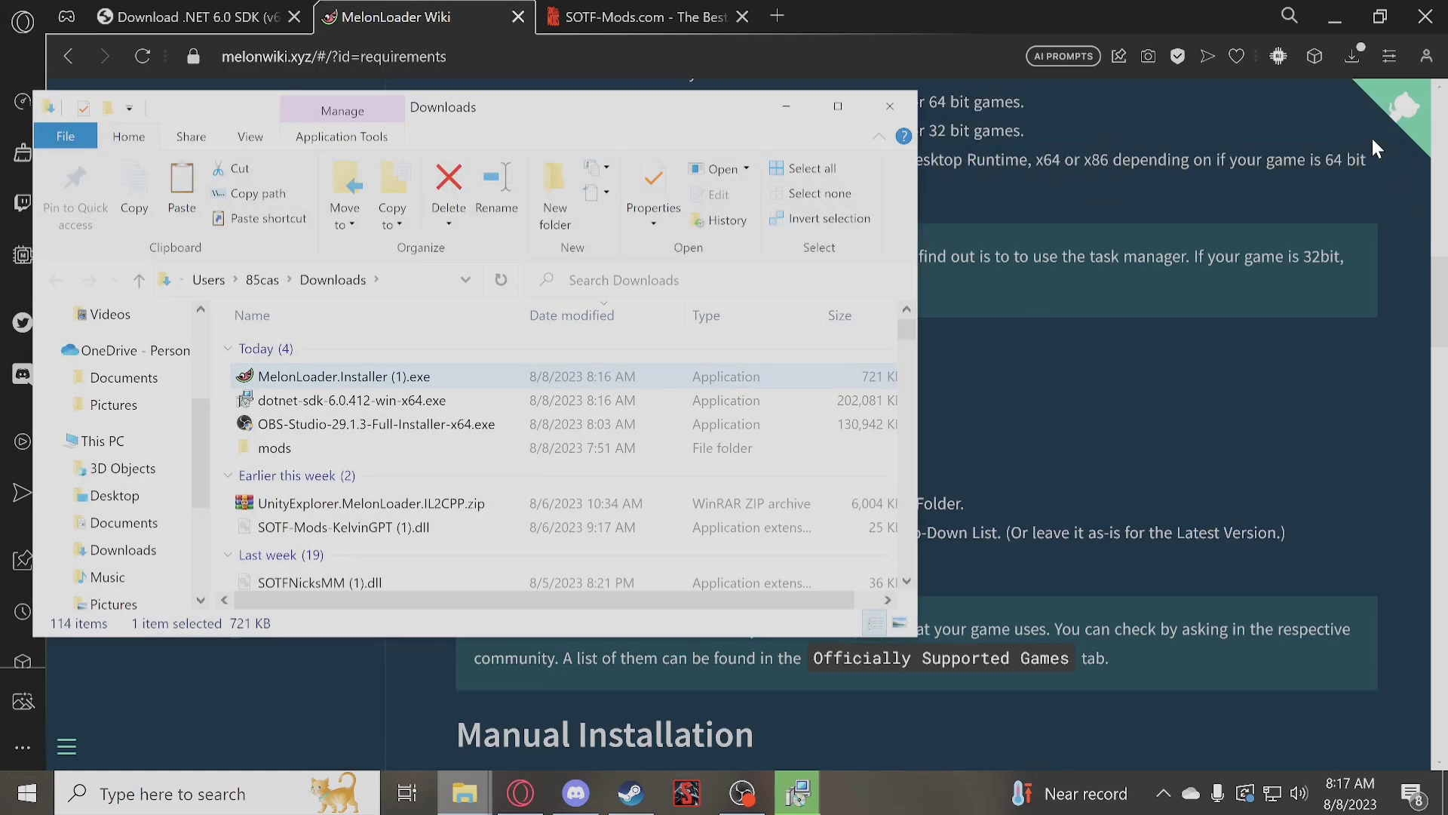
# Launch the MelonLoader installer and glance at its settings before returning to the automated install
pyautogui.click(450, 376)
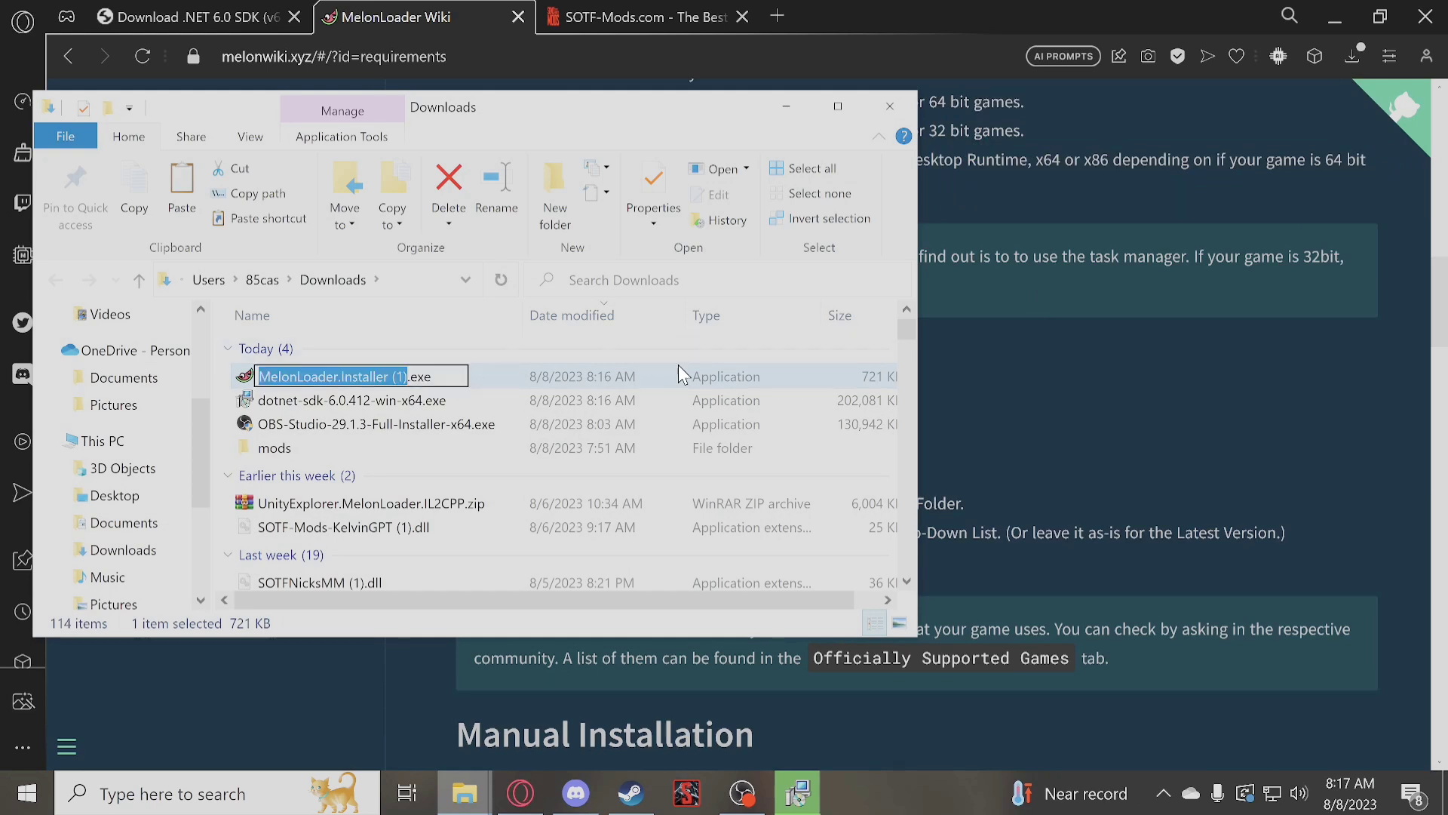
pyautogui.click(482, 365)
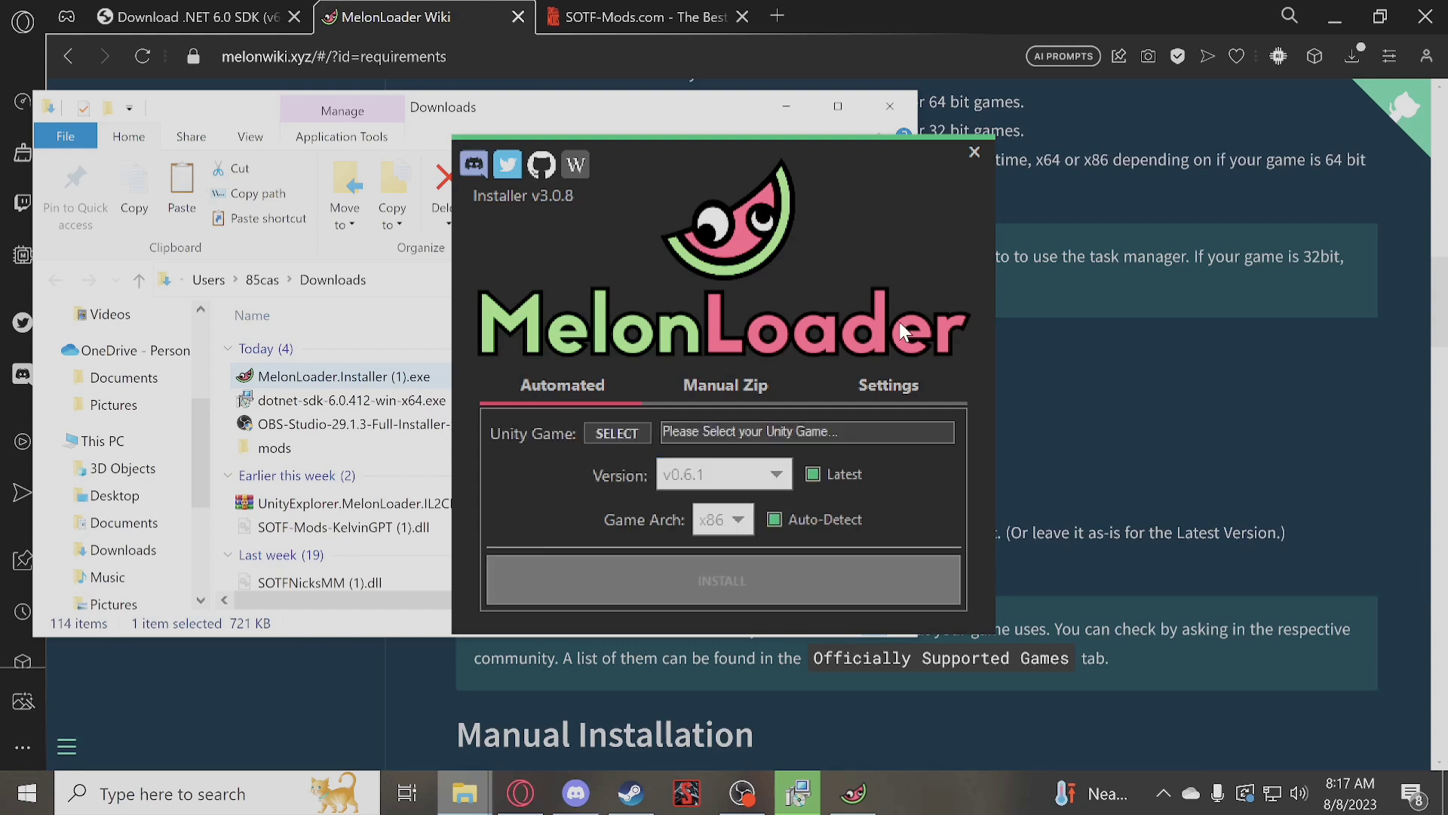
pyautogui.click(886, 387)
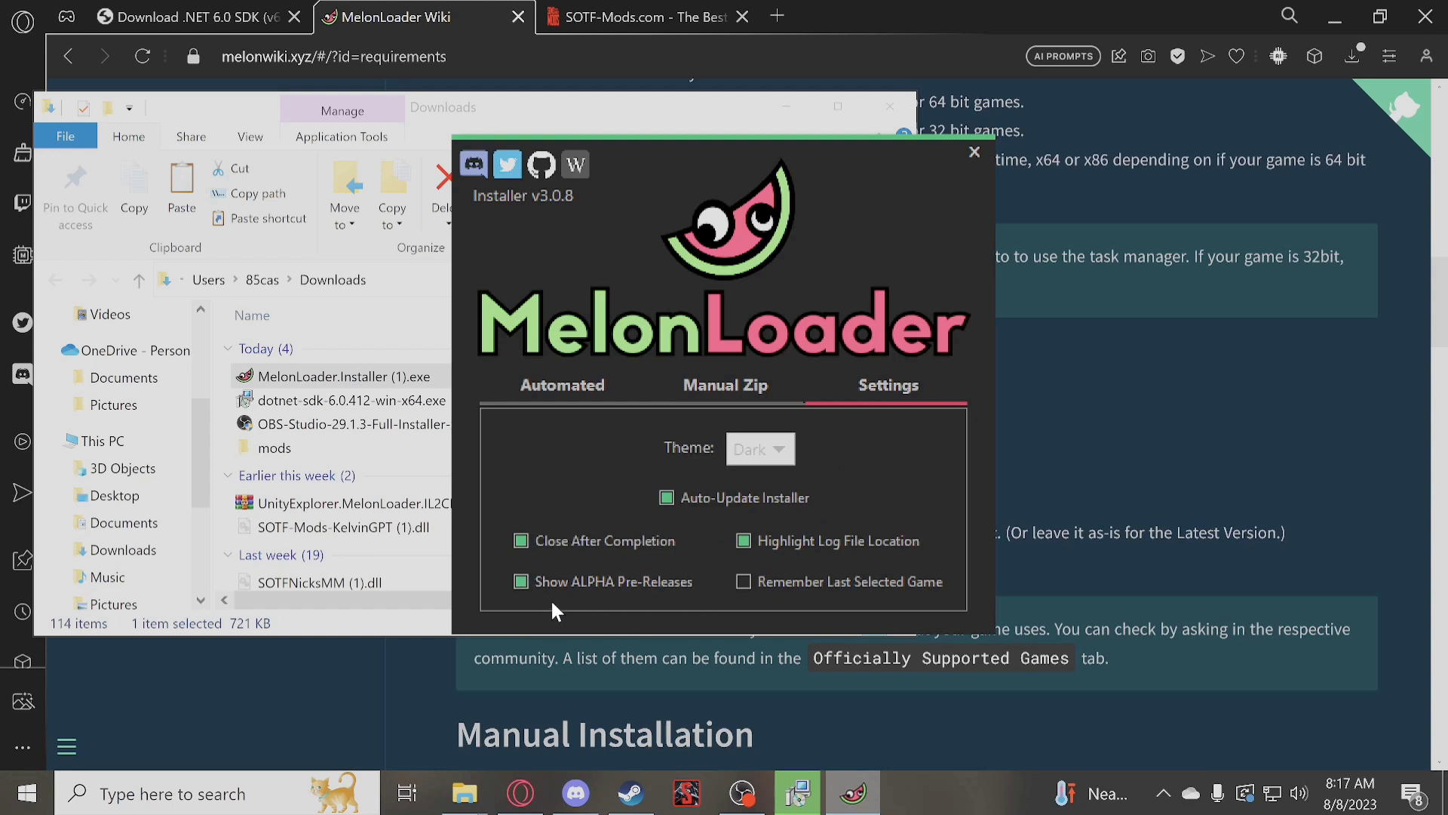
pyautogui.click(561, 382)
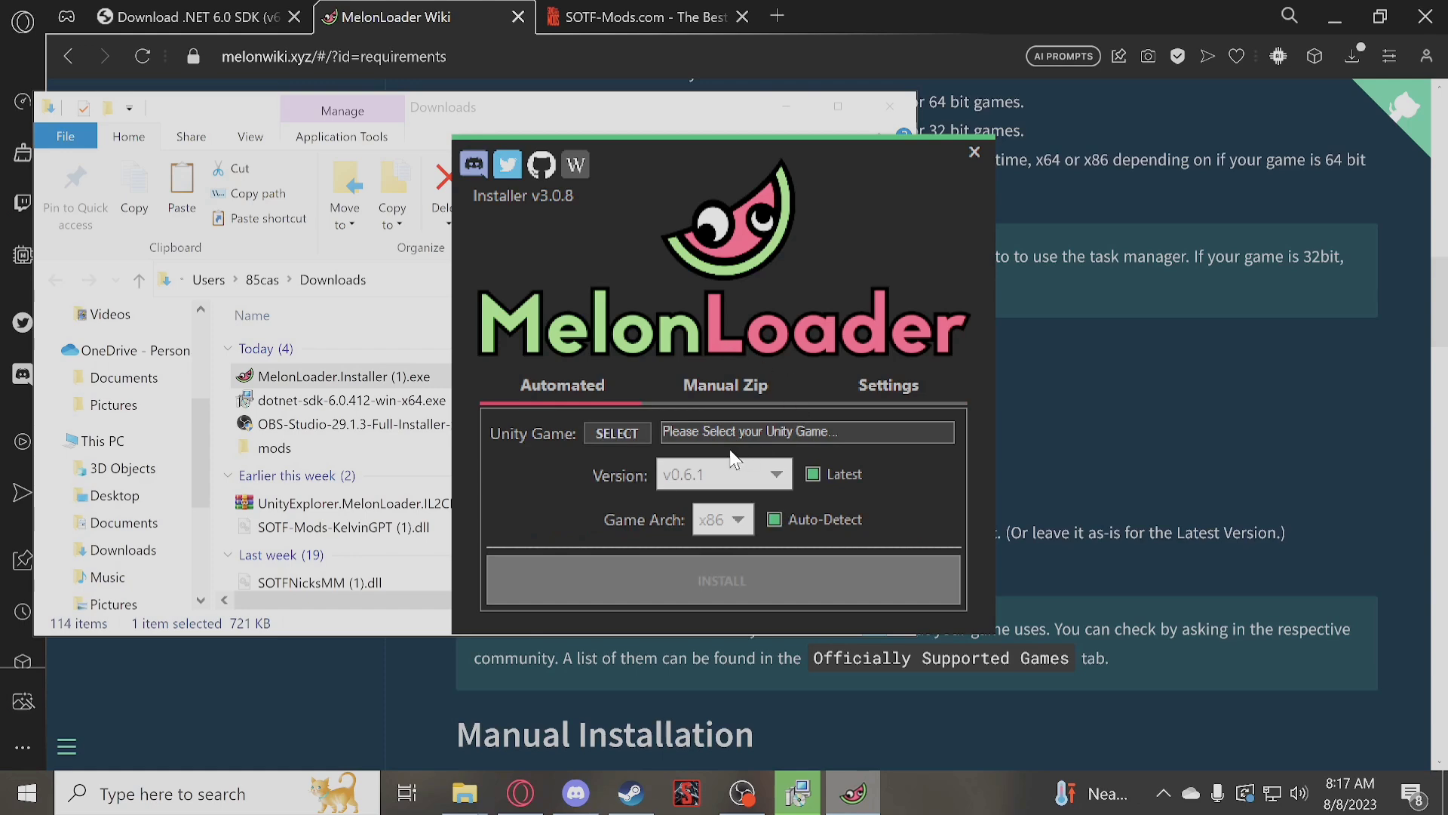
# Pick G:\SteamLibrary\steamapps\common\Sons Of The Forest\SonsOfTheForest.exe, install MelonLoader, and close the installer
pyautogui.click(626, 434)
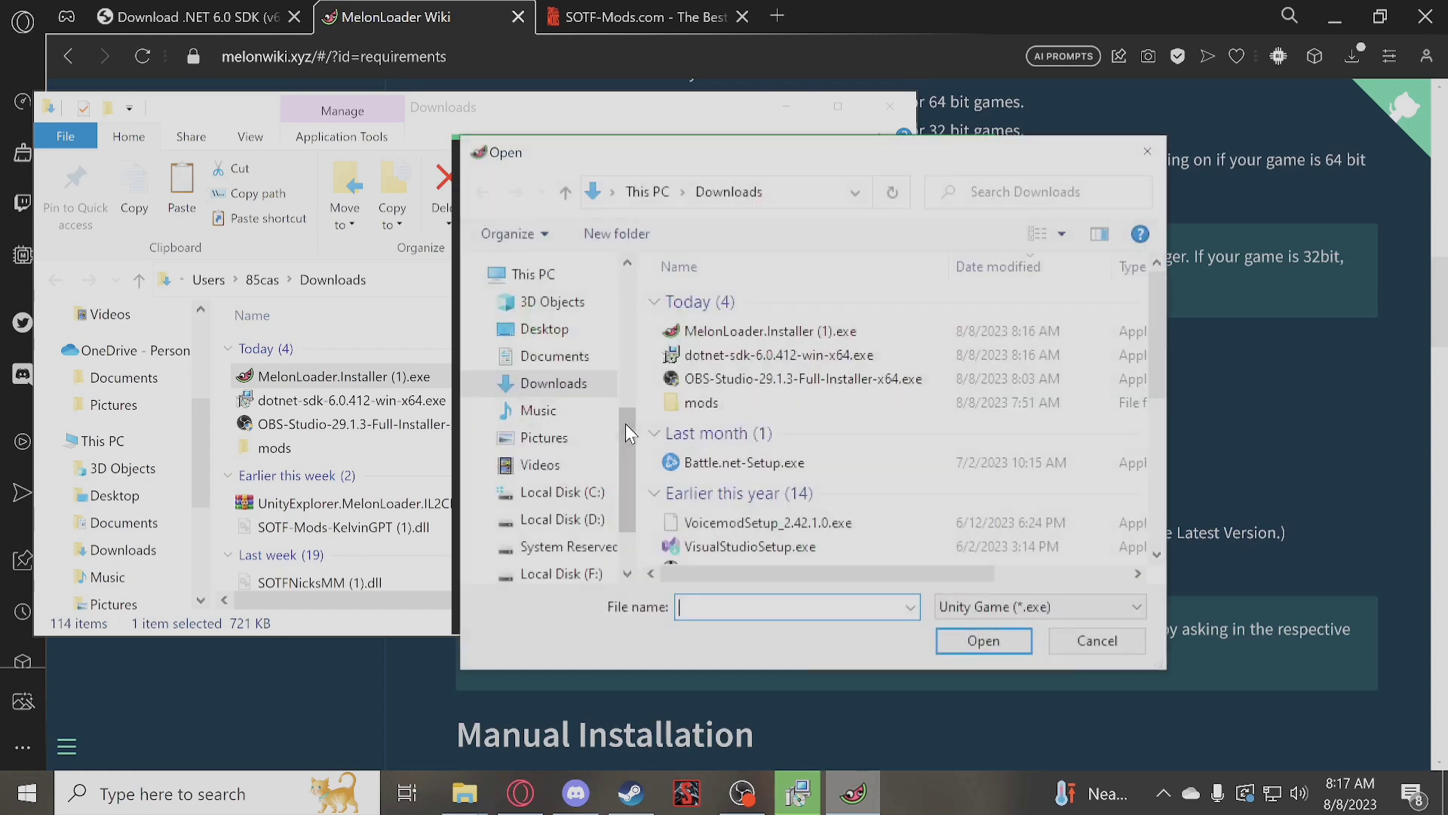
pyautogui.moveTo(618, 454); pyautogui.dragTo(621, 506)
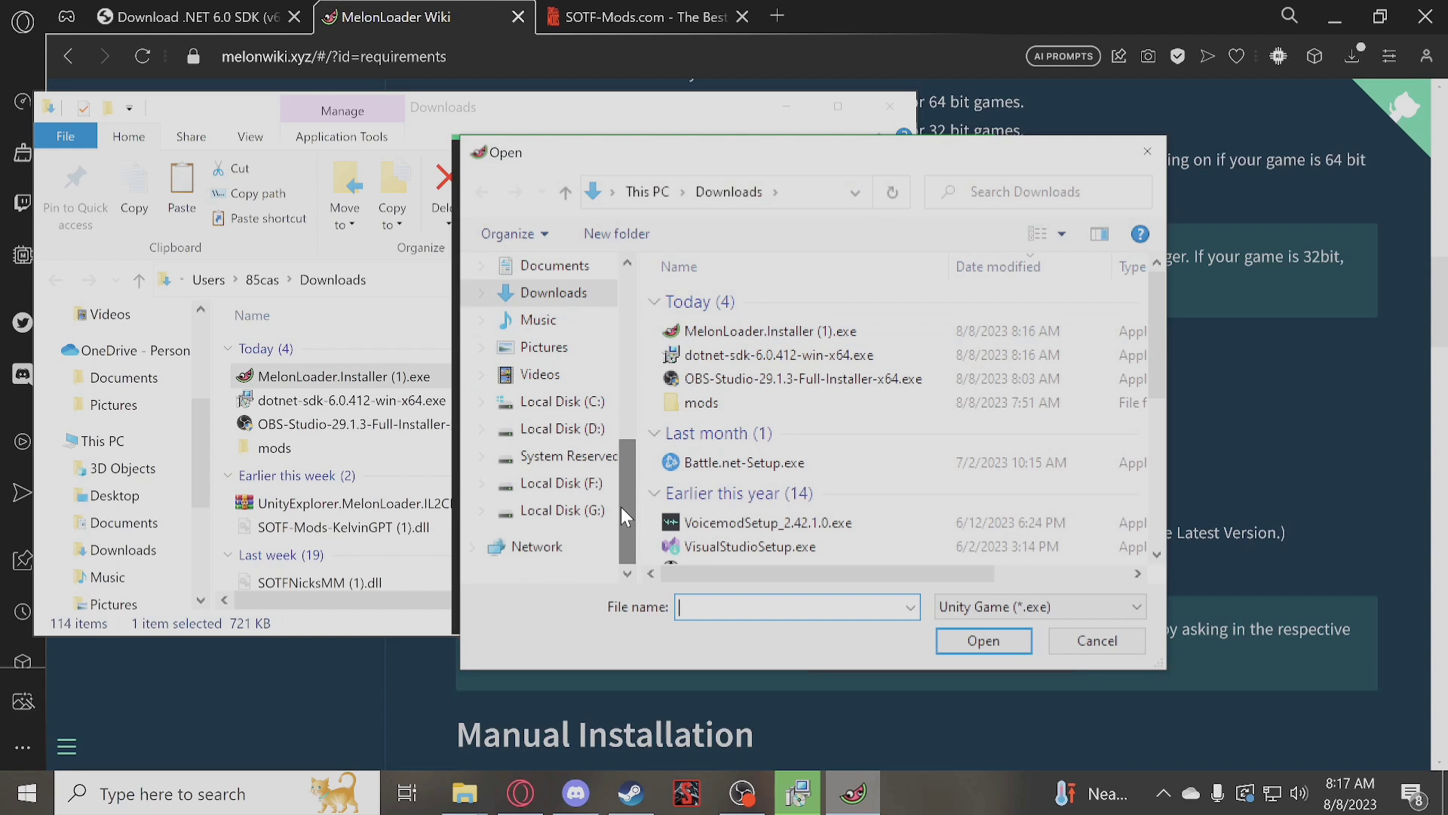
pyautogui.click(562, 510)
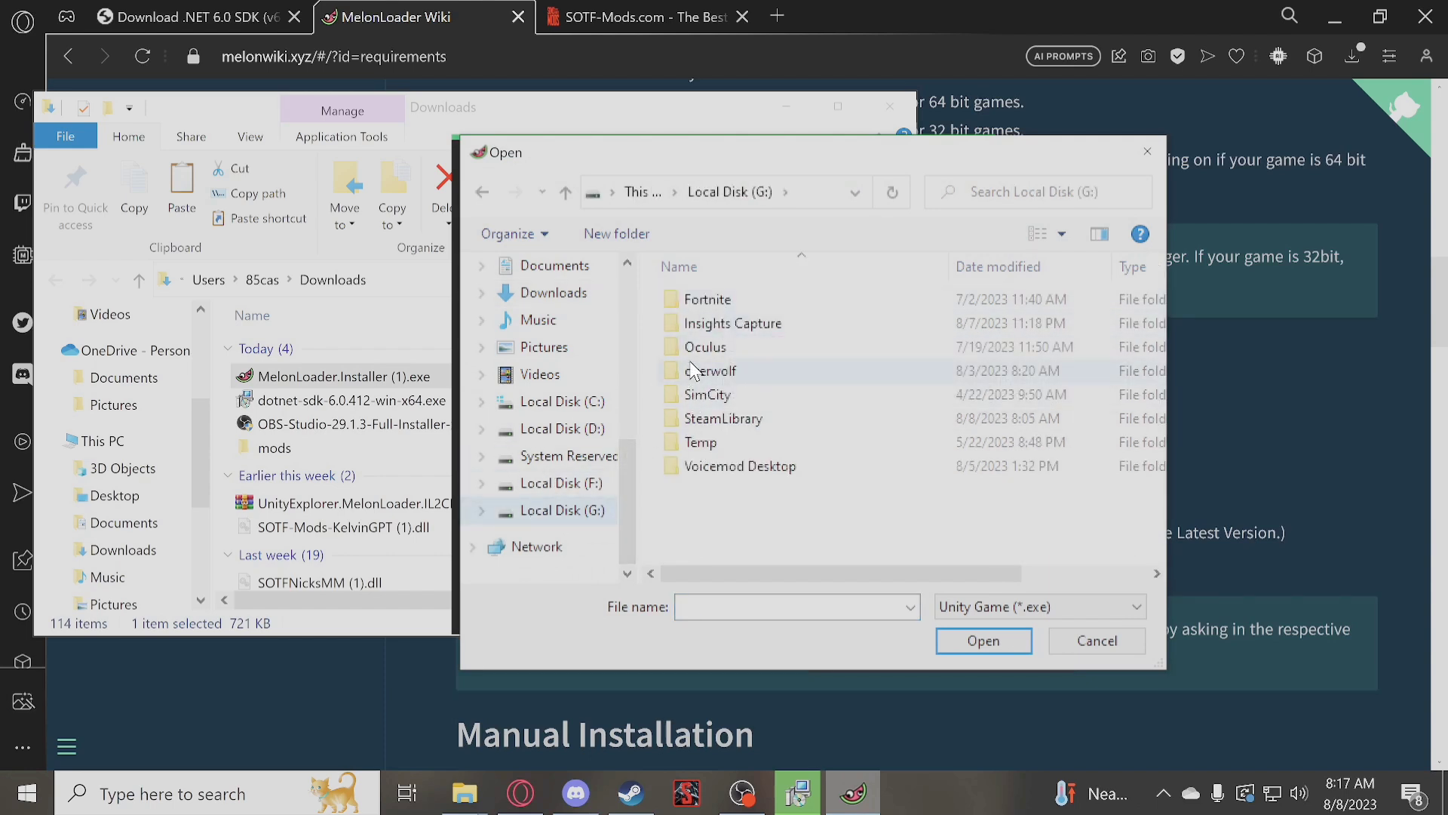
pyautogui.doubleClick(704, 419)
pyautogui.doubleClick(686, 302)
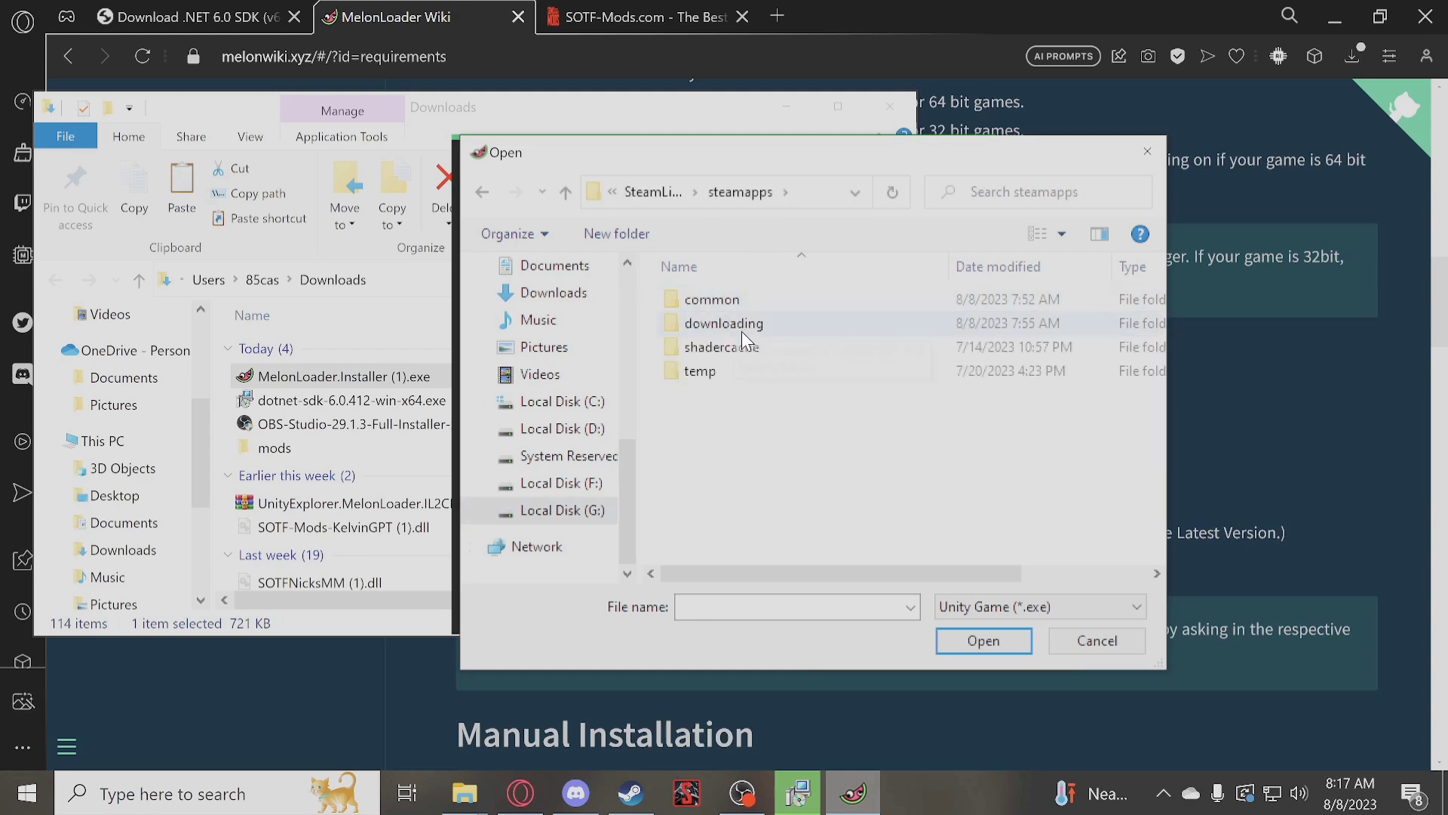
pyautogui.doubleClick(722, 306)
pyautogui.moveTo(1154, 357); pyautogui.dragTo(1144, 452)
pyautogui.doubleClick(771, 462)
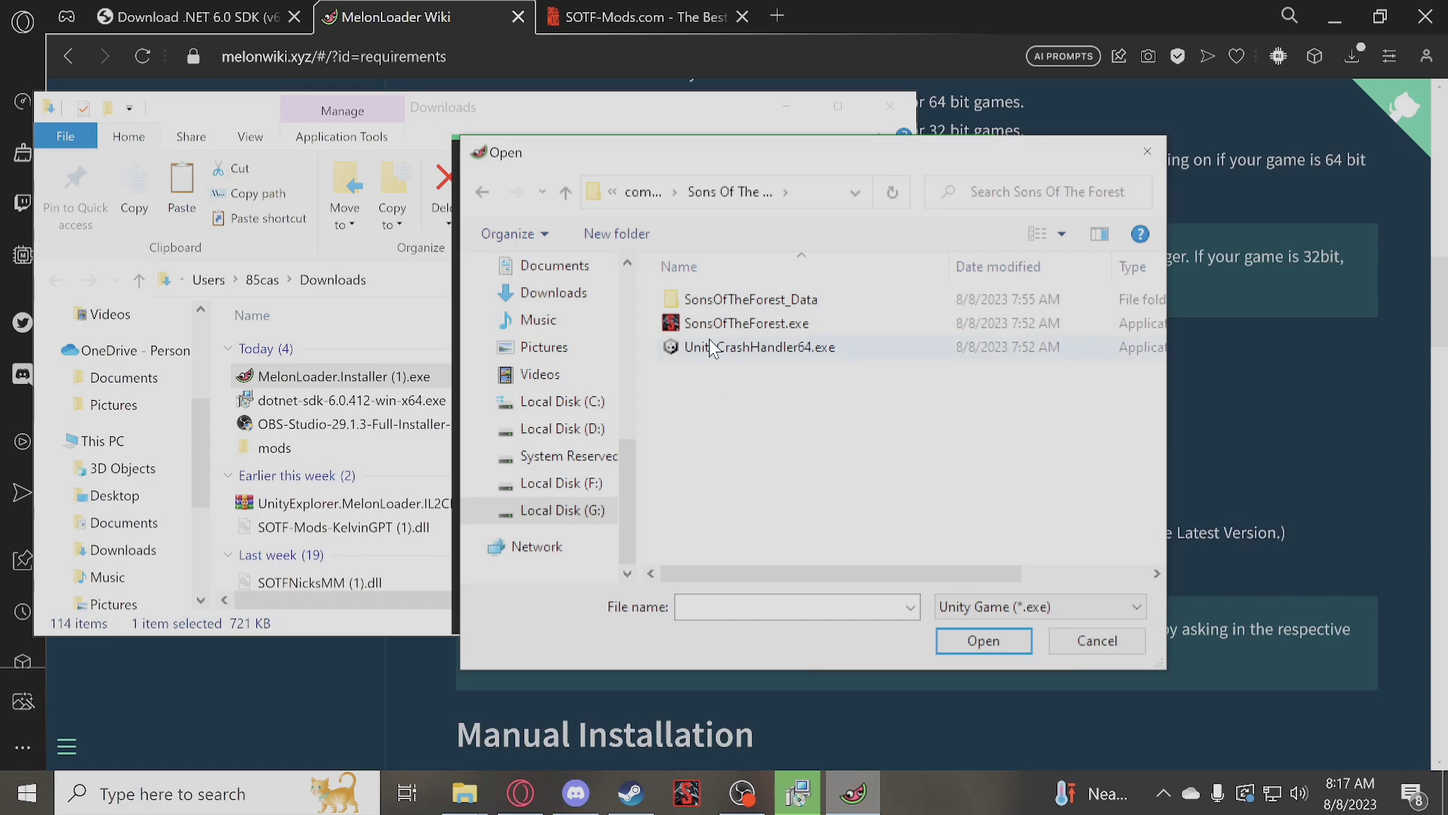
pyautogui.click(961, 323)
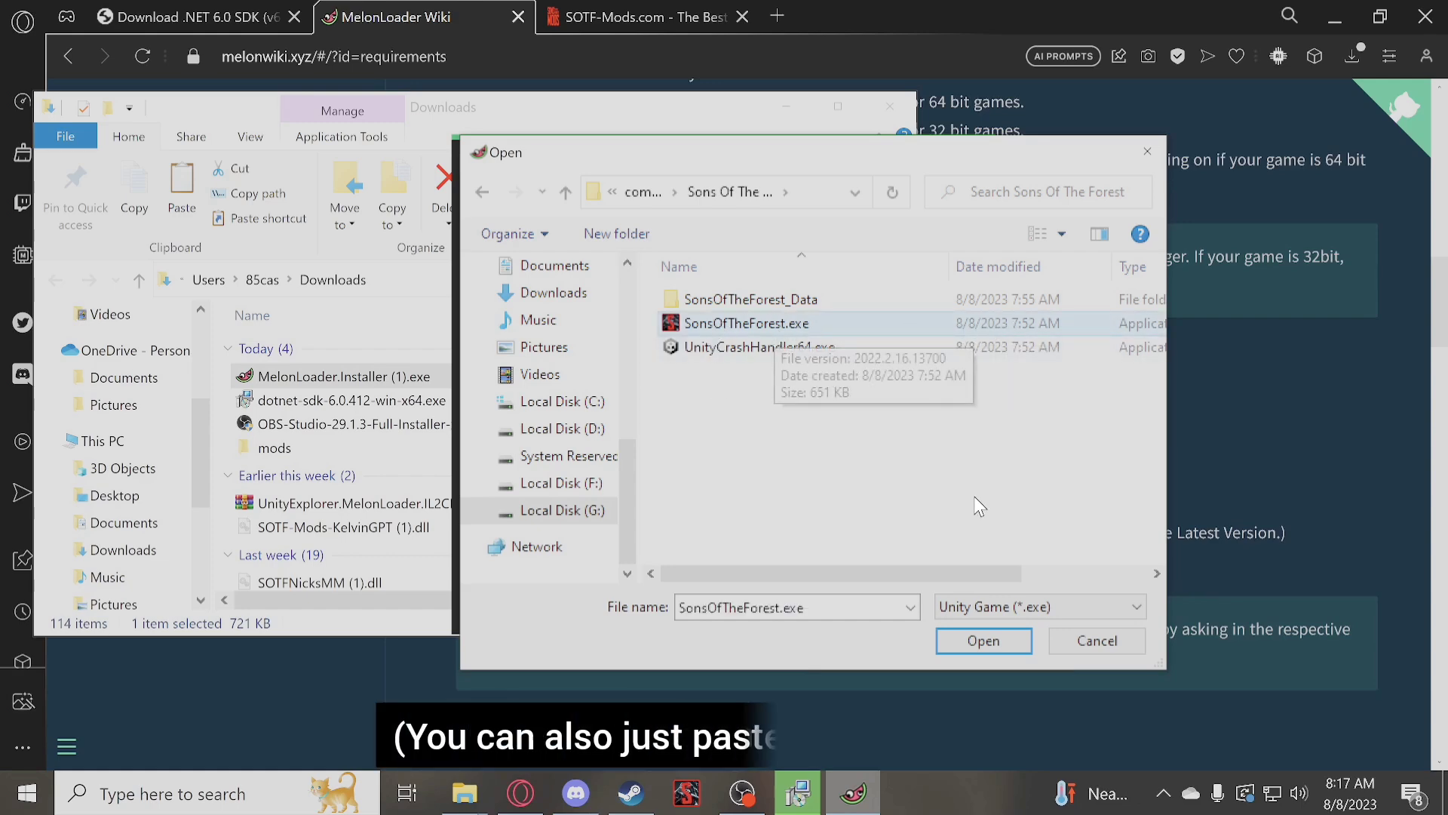
pyautogui.click(952, 640)
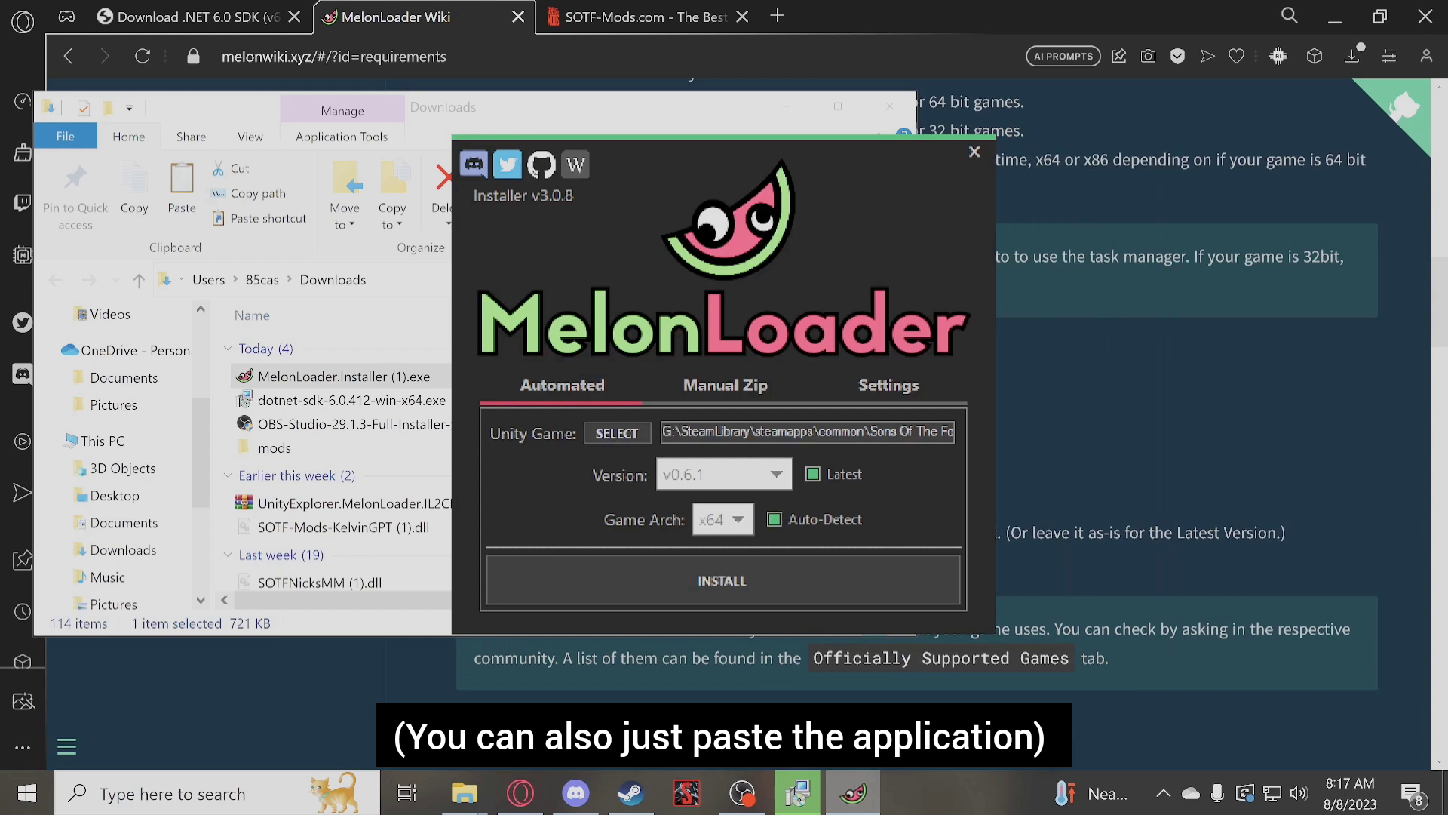
pyautogui.click(722, 578)
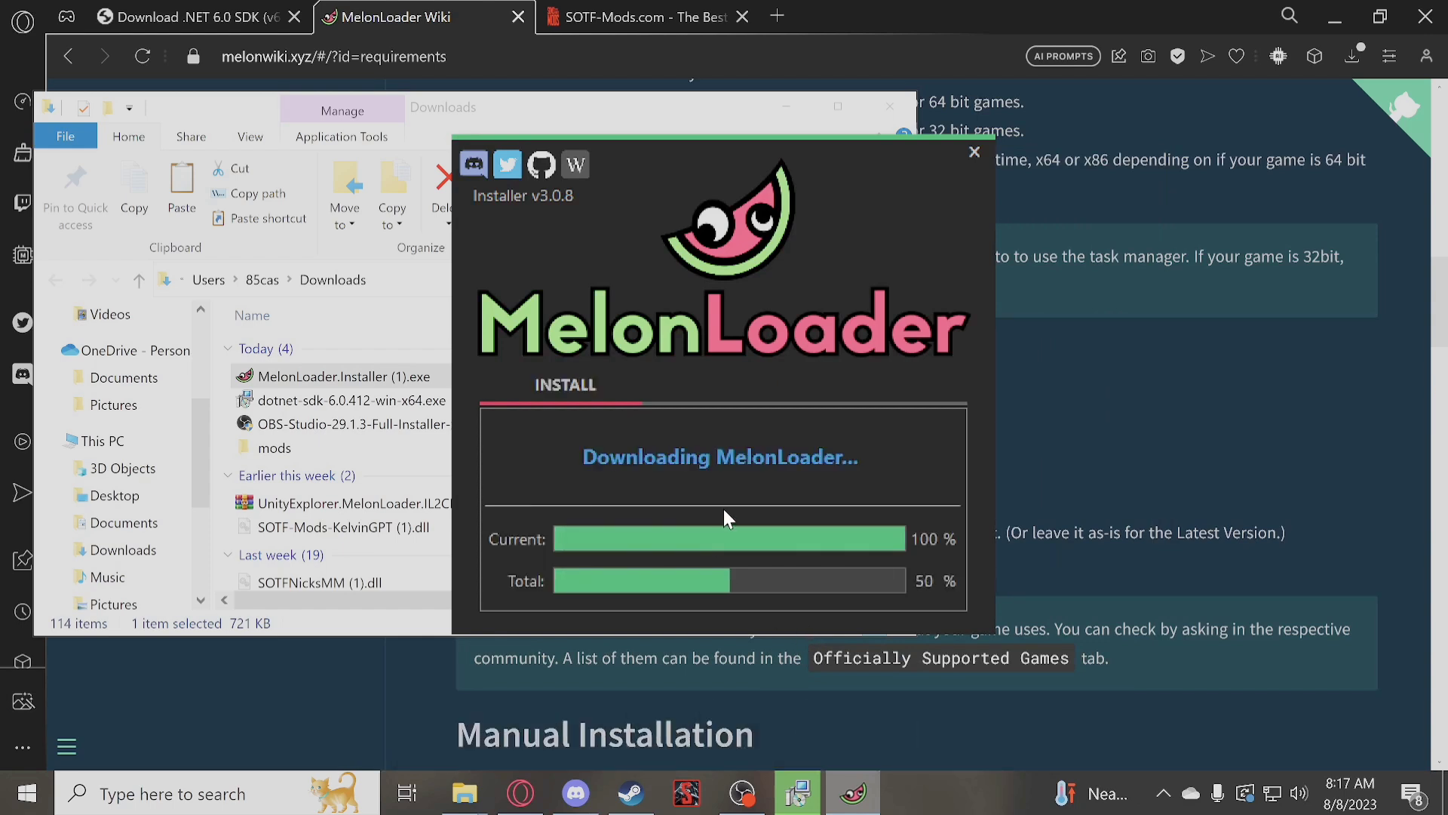
pyautogui.click(751, 467)
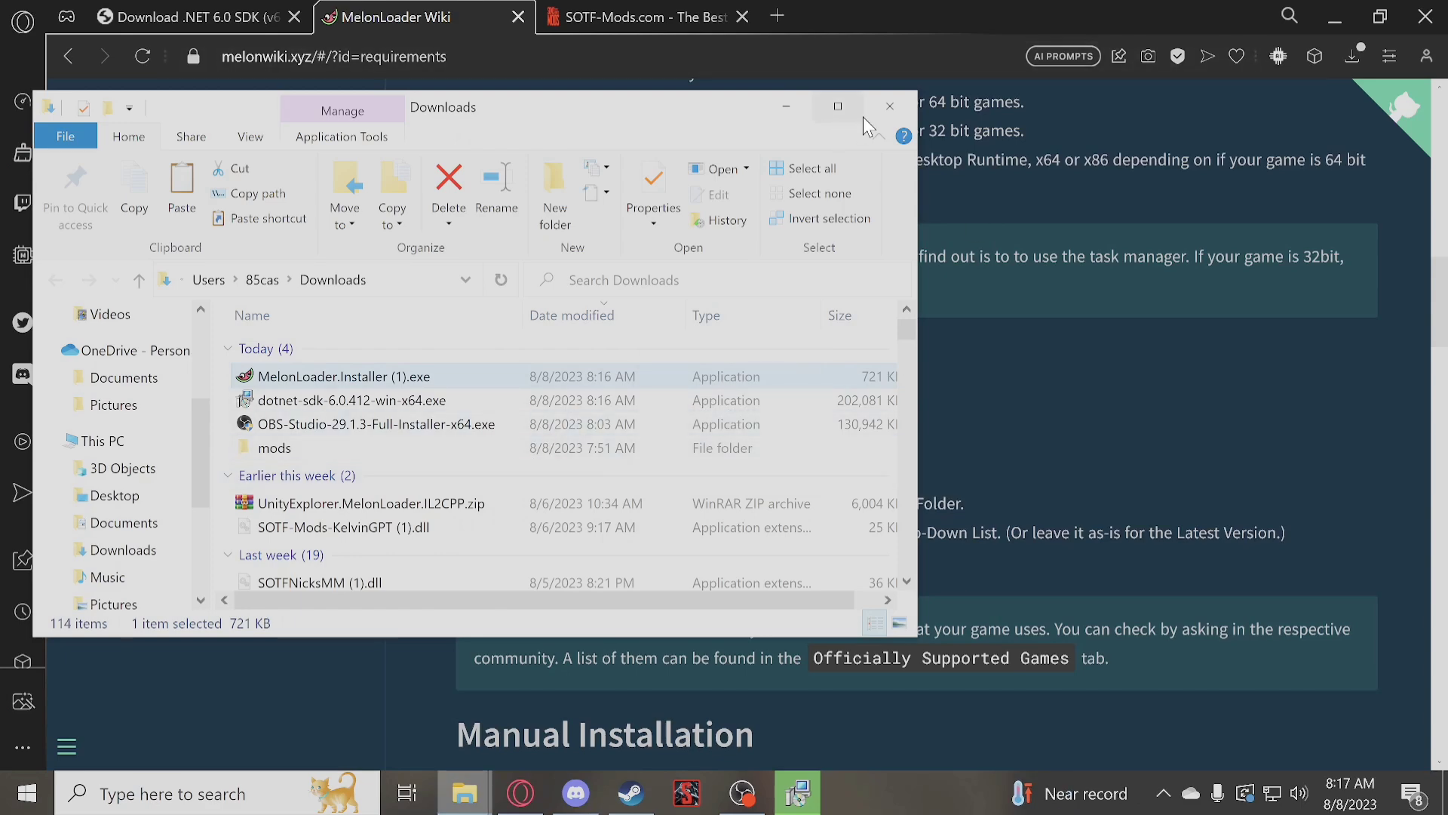
# Close Downloads and open the Sons Of The Forest install folder from Steam, maximised
pyautogui.click(886, 107)
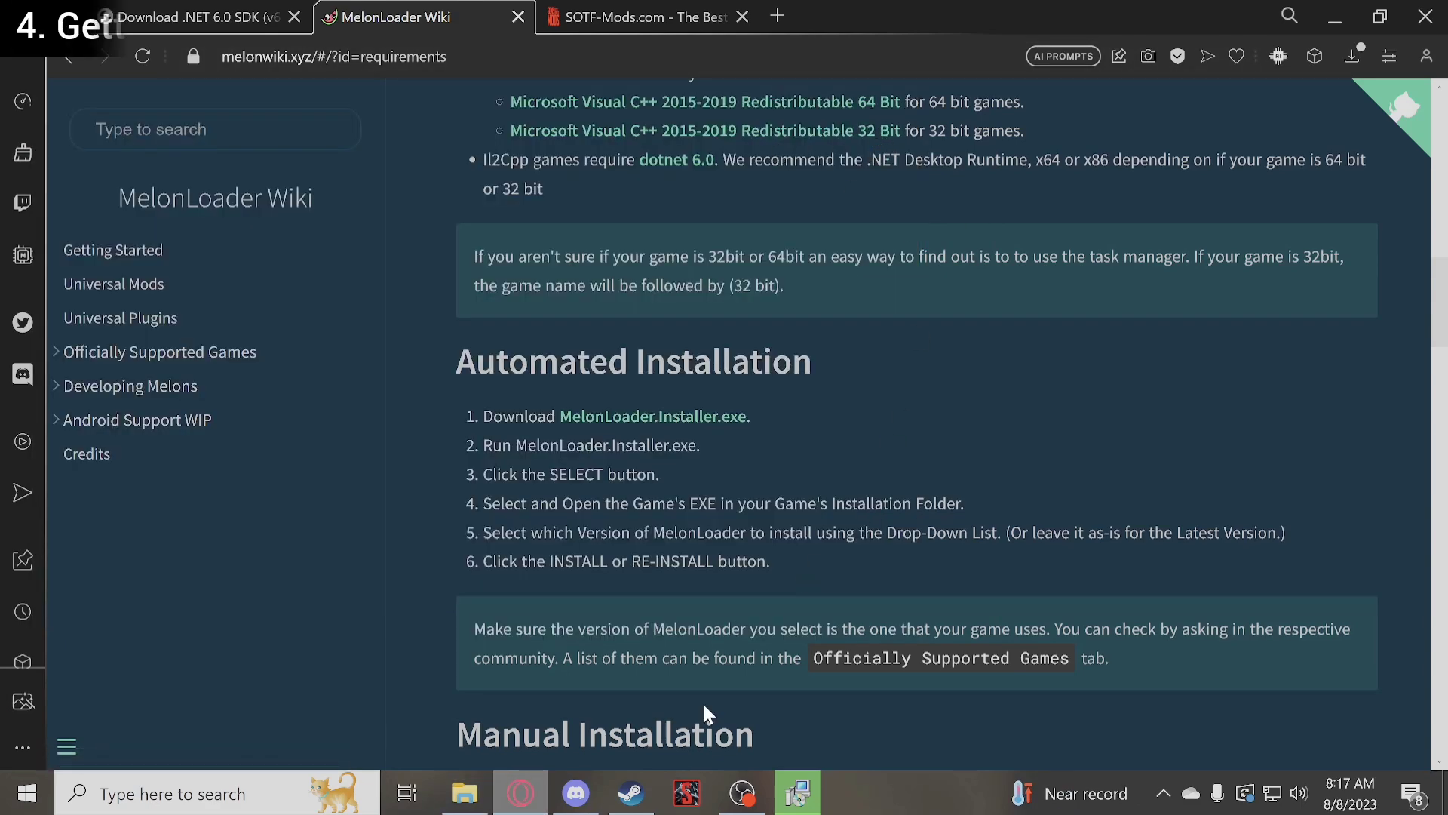
pyautogui.click(631, 792)
pyautogui.rightClick(190, 594)
pyautogui.moveTo(287, 536)
pyautogui.click(382, 570)
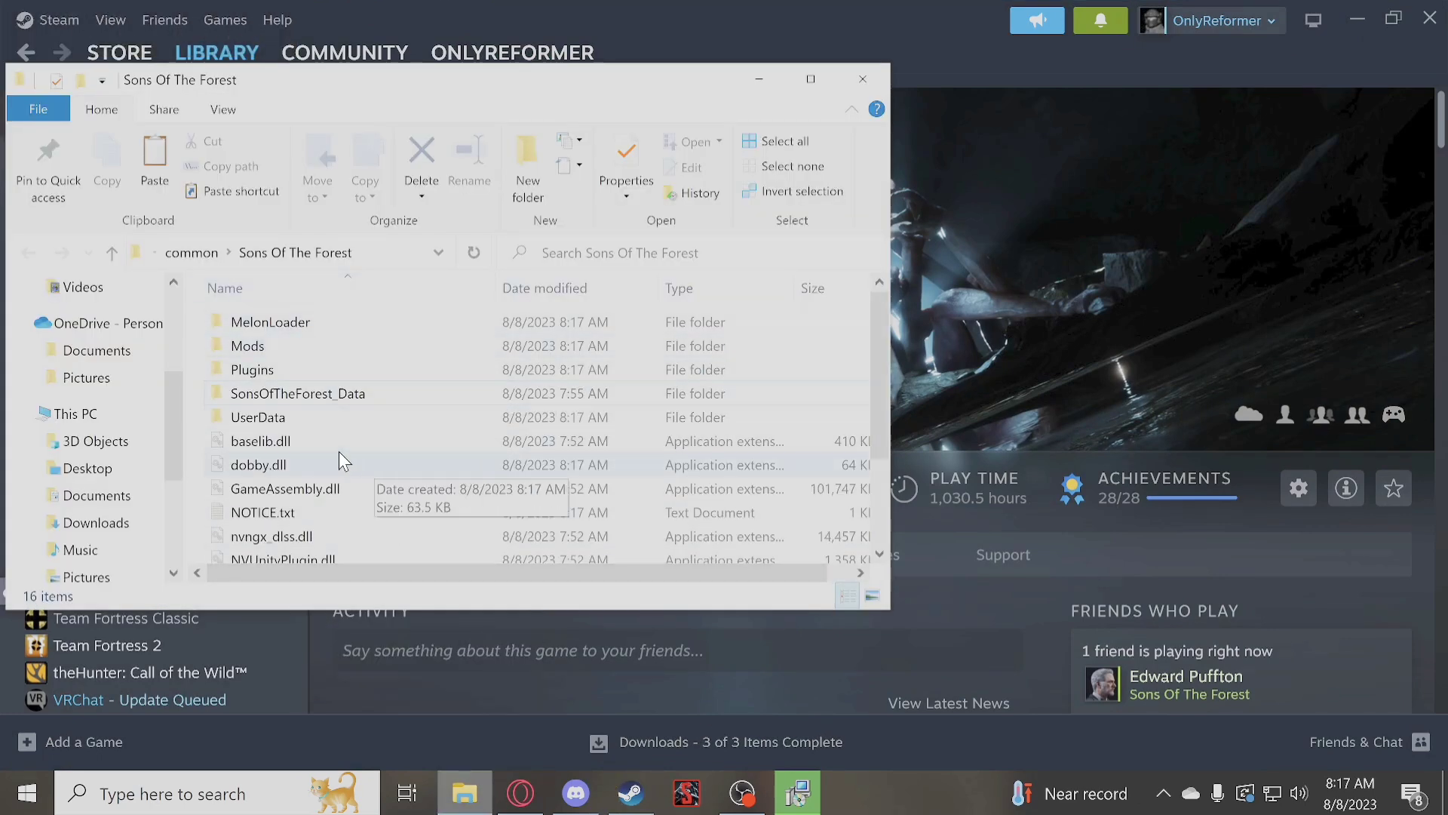
pyautogui.doubleClick(790, 88)
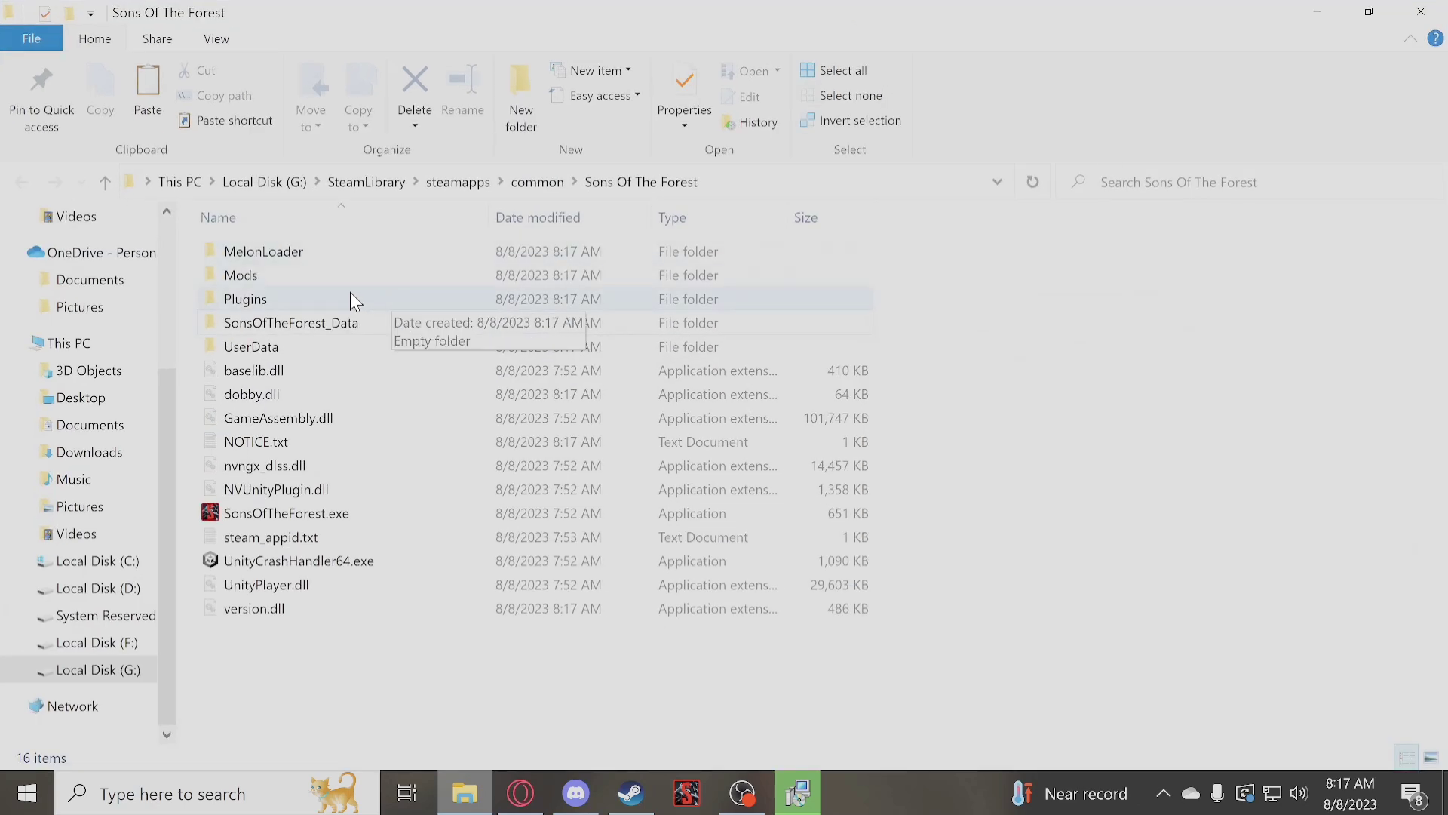
# Check the new Mods and UserData folders, then return to the MelonLoader Wiki browser
pyautogui.doubleClick(344, 277)
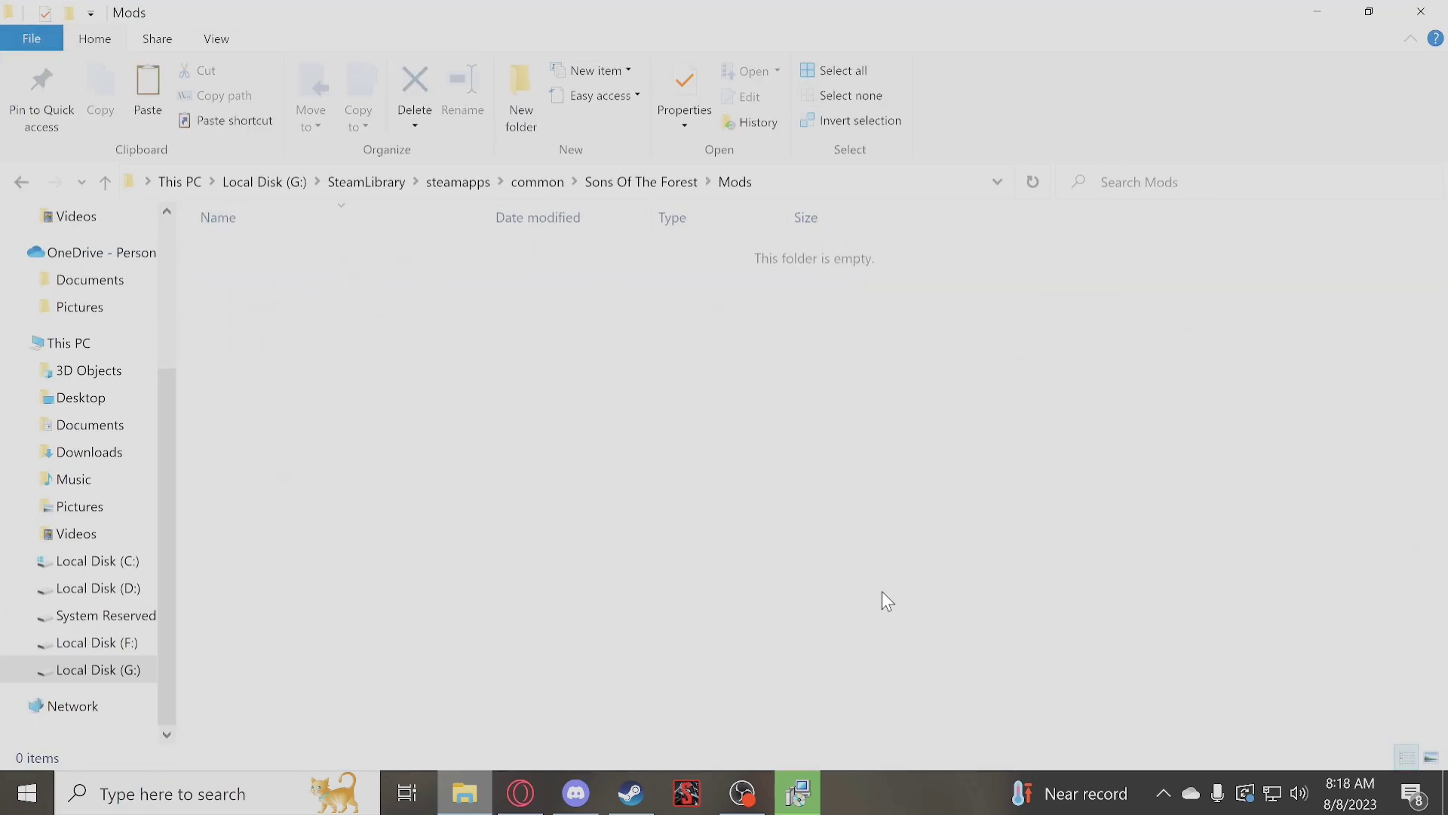
pyautogui.hotkey('alt', 'Left')
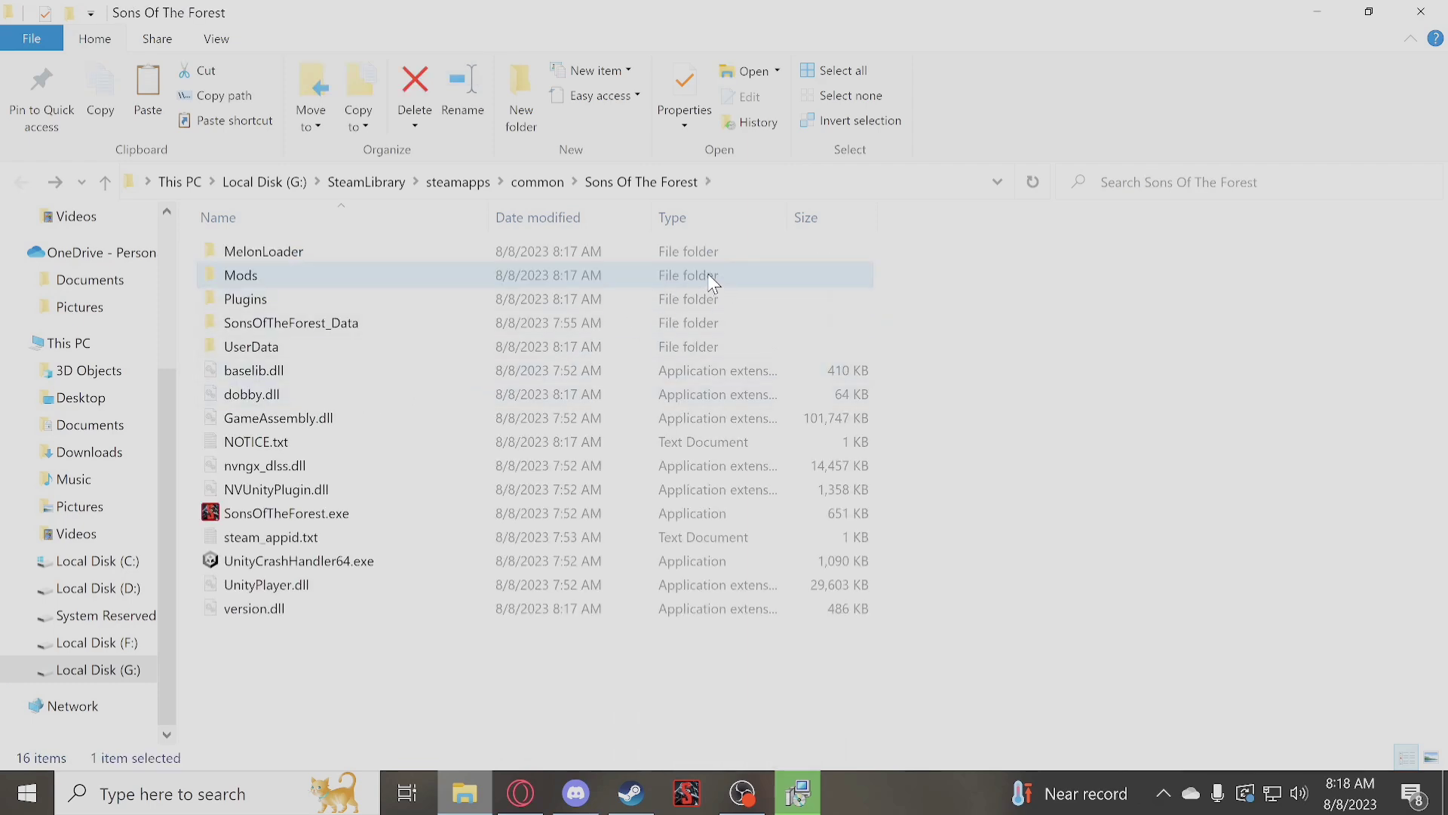
pyautogui.doubleClick(368, 353)
pyautogui.press('BackSpace')
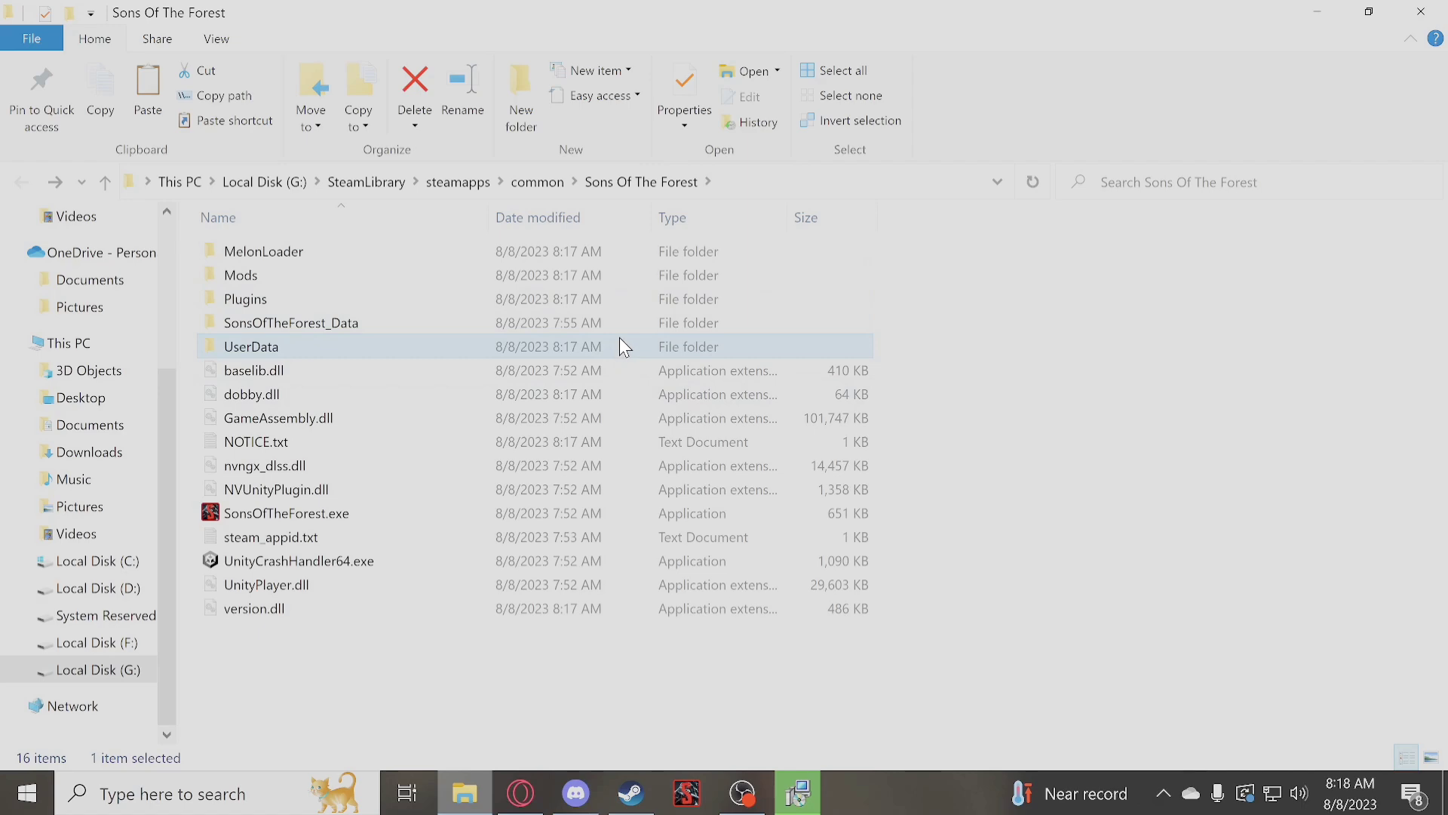
pyautogui.click(521, 793)
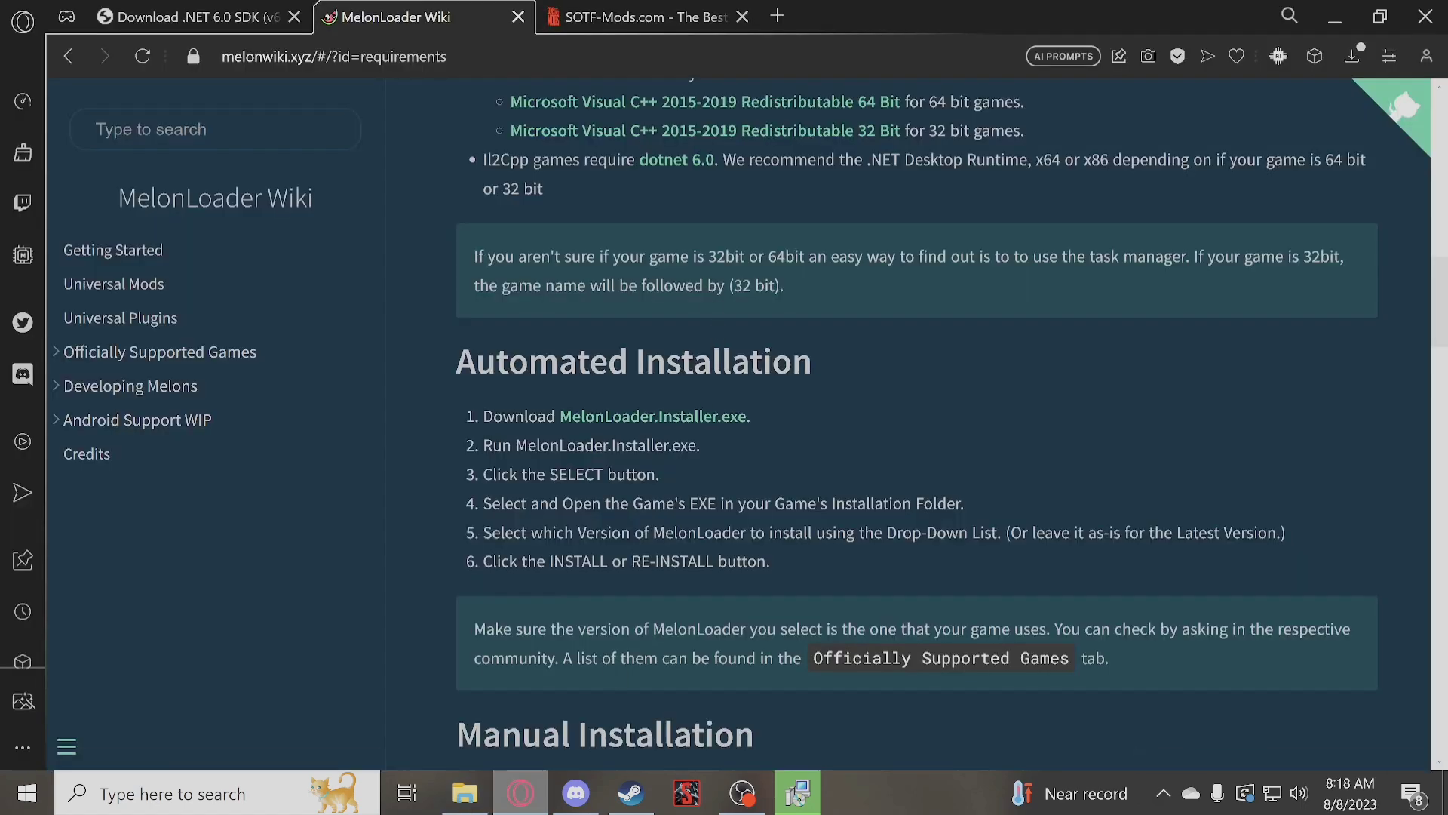
# Scroll SOTF-Mods.com's All mods list and open the Kelvin-GPT details page
pyautogui.click(603, 30)
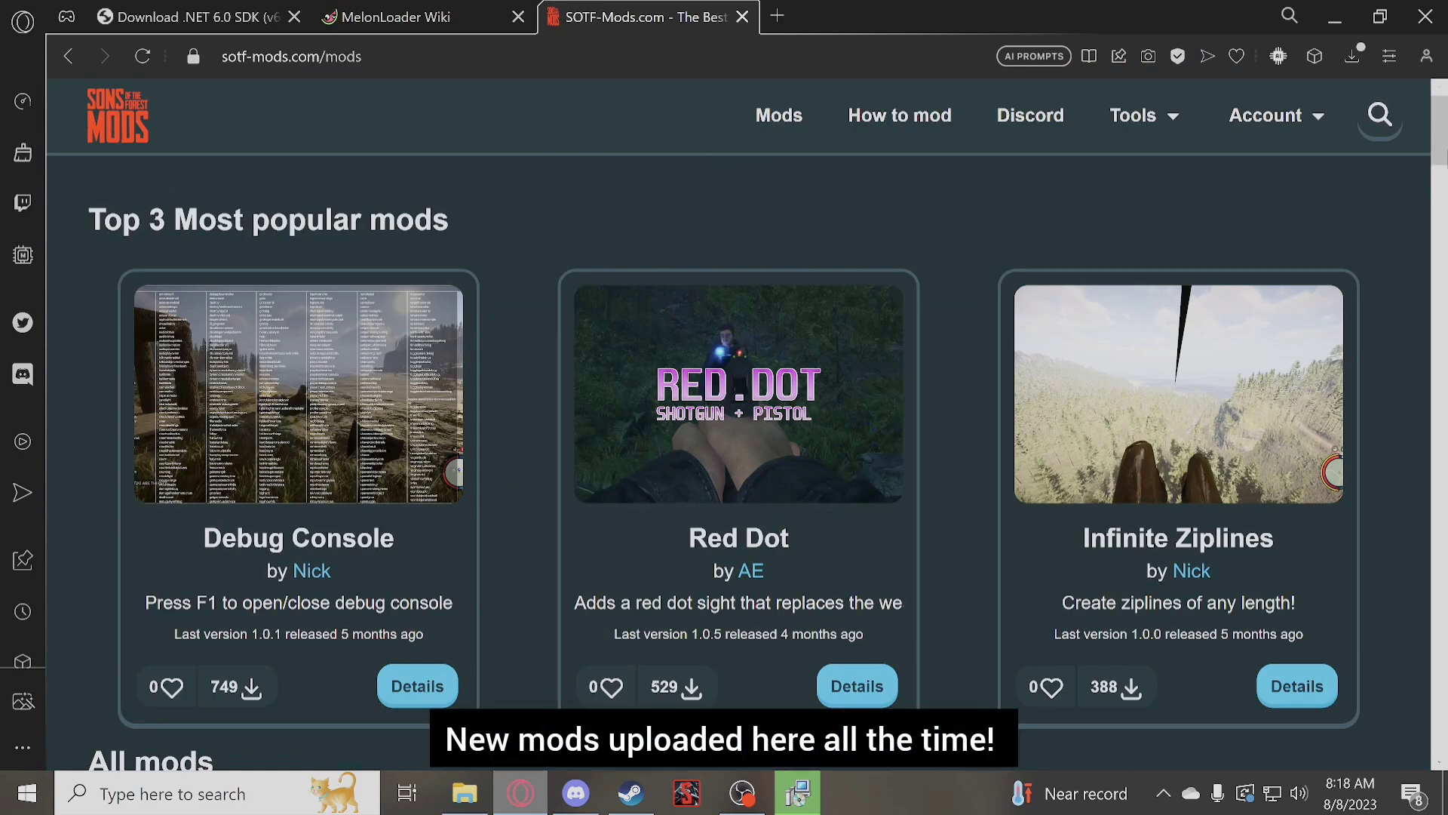
pyautogui.scroll(-1, 1383, 189)
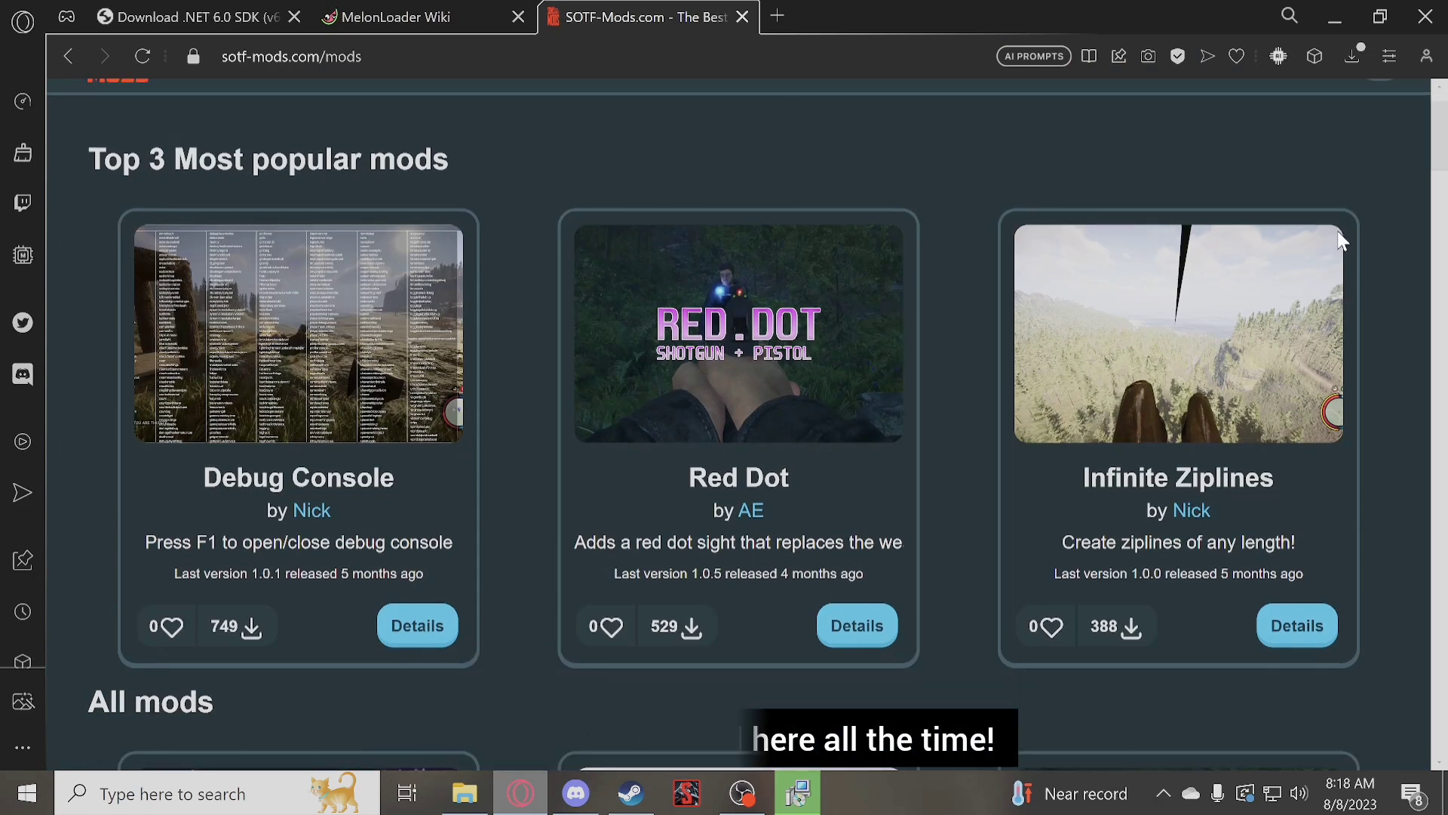
pyautogui.scroll(-3, 455, 455)
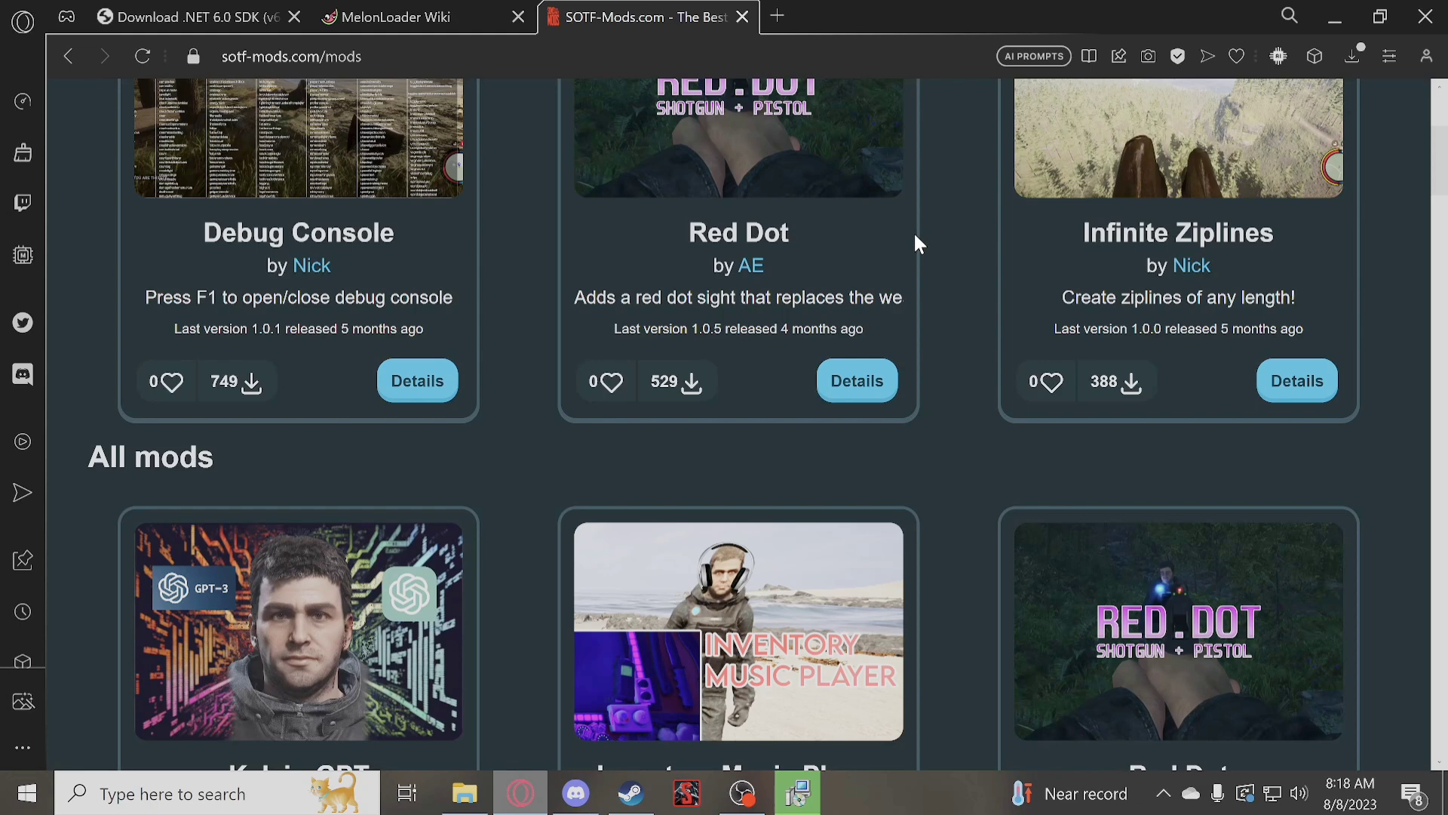
pyautogui.scroll(-2, 1023, 377)
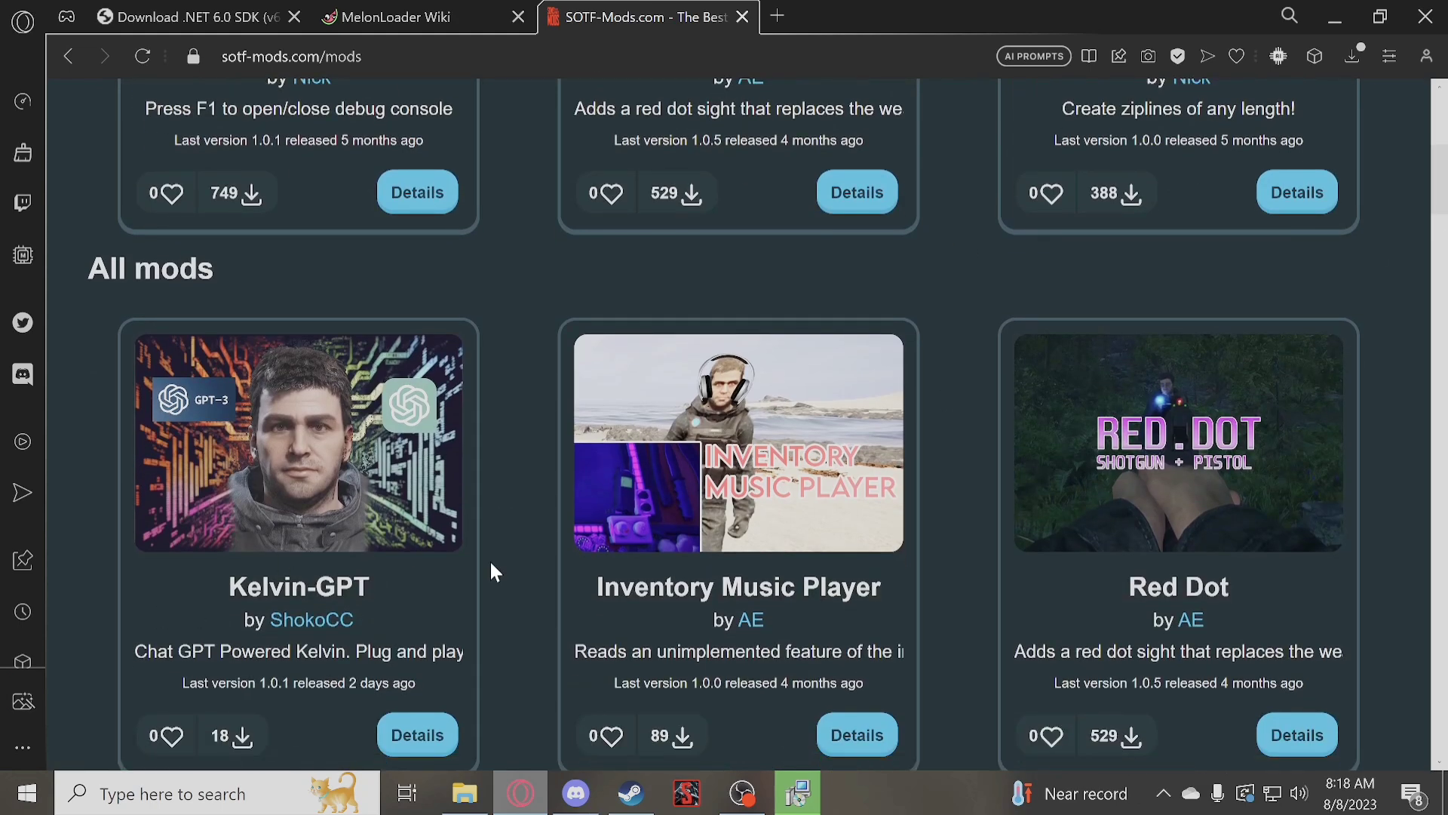
pyautogui.scroll(-1, 1094, 336)
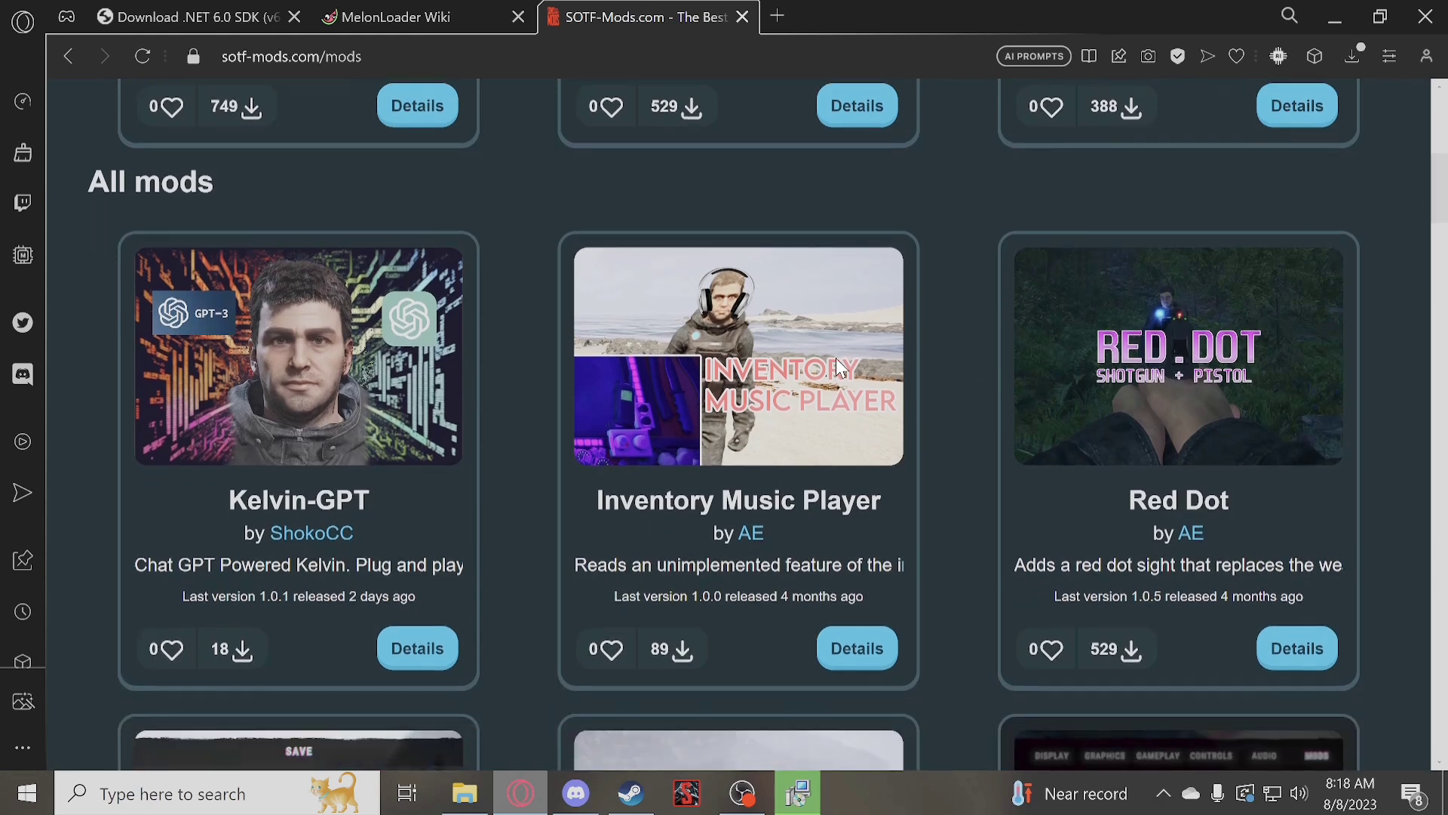
pyautogui.click(411, 649)
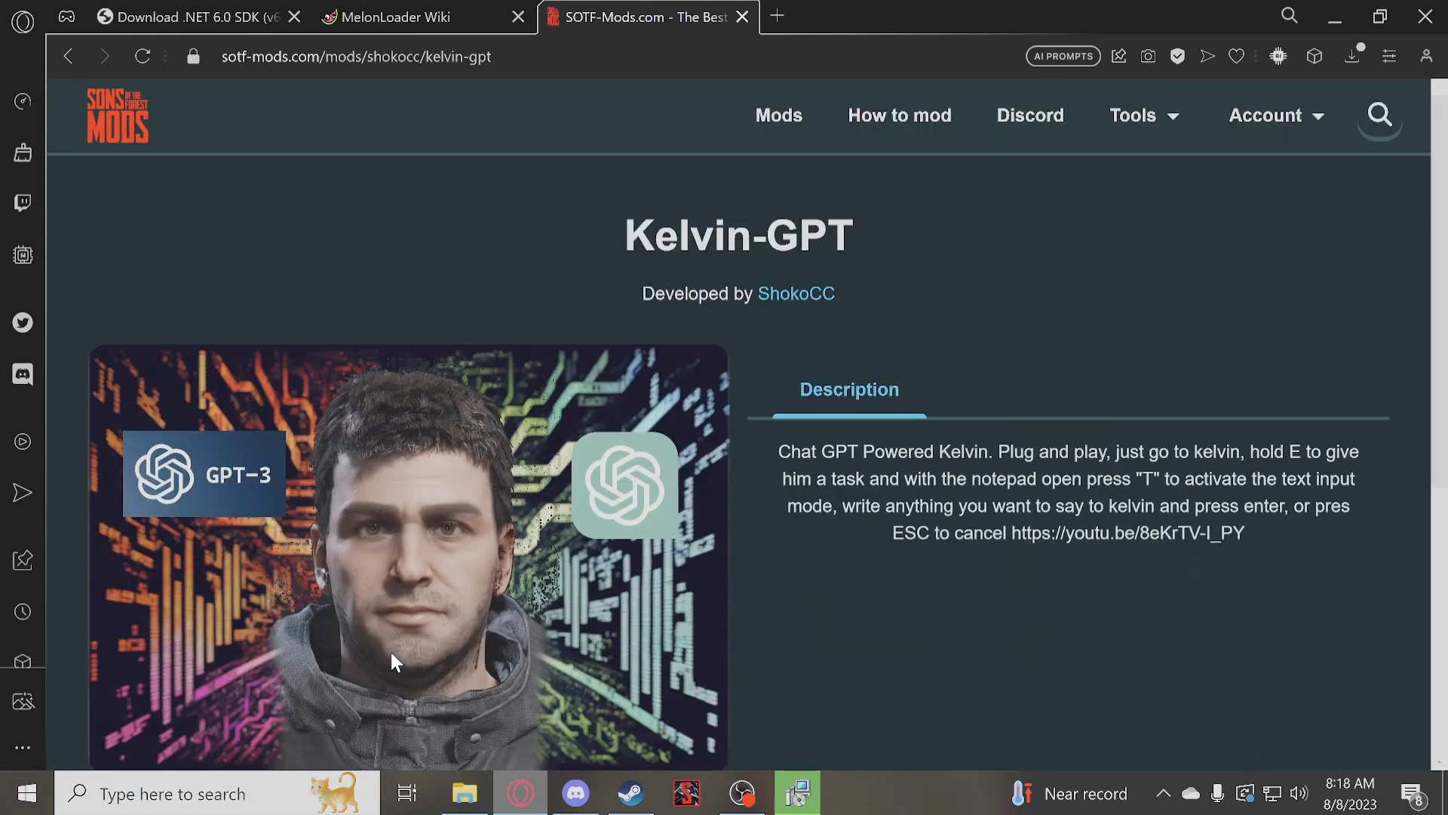
# Follow Kelvin-GPT's Download 1.0.1 link to Drive, cancel saving the dll, and return to Explorer
pyautogui.scroll(-2, 1439, 256)
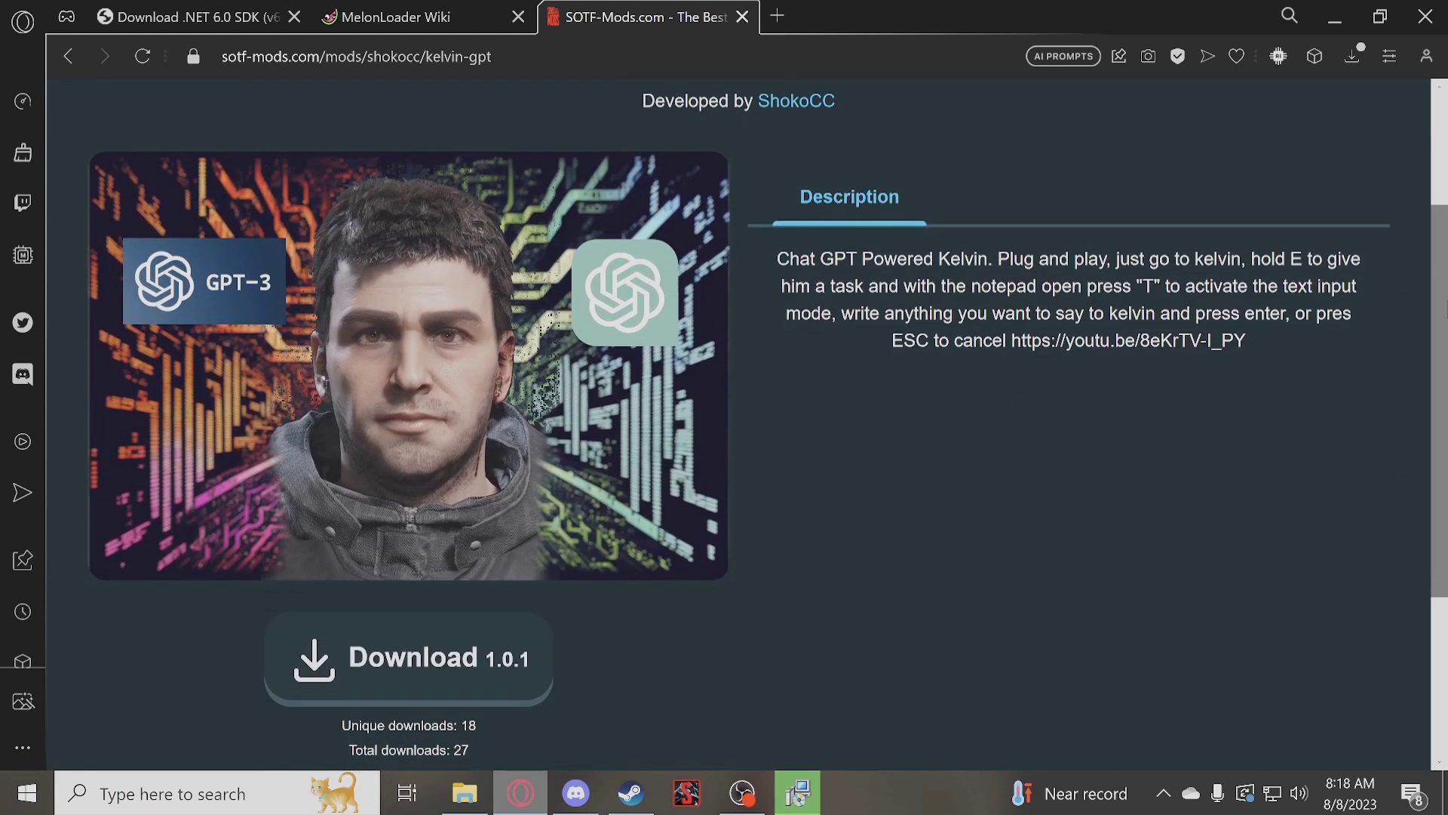
pyautogui.click(400, 654)
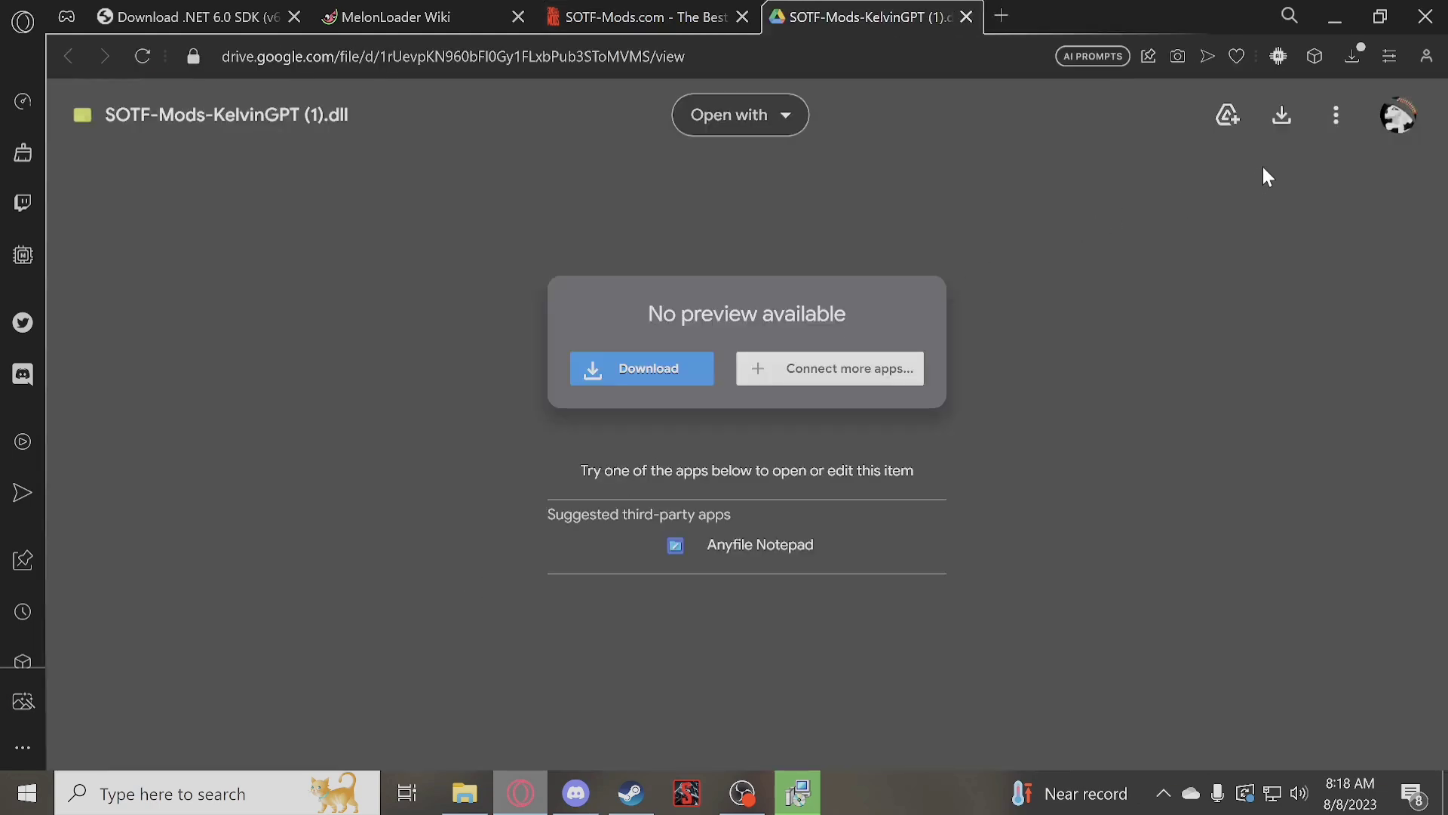
pyautogui.click(1288, 109)
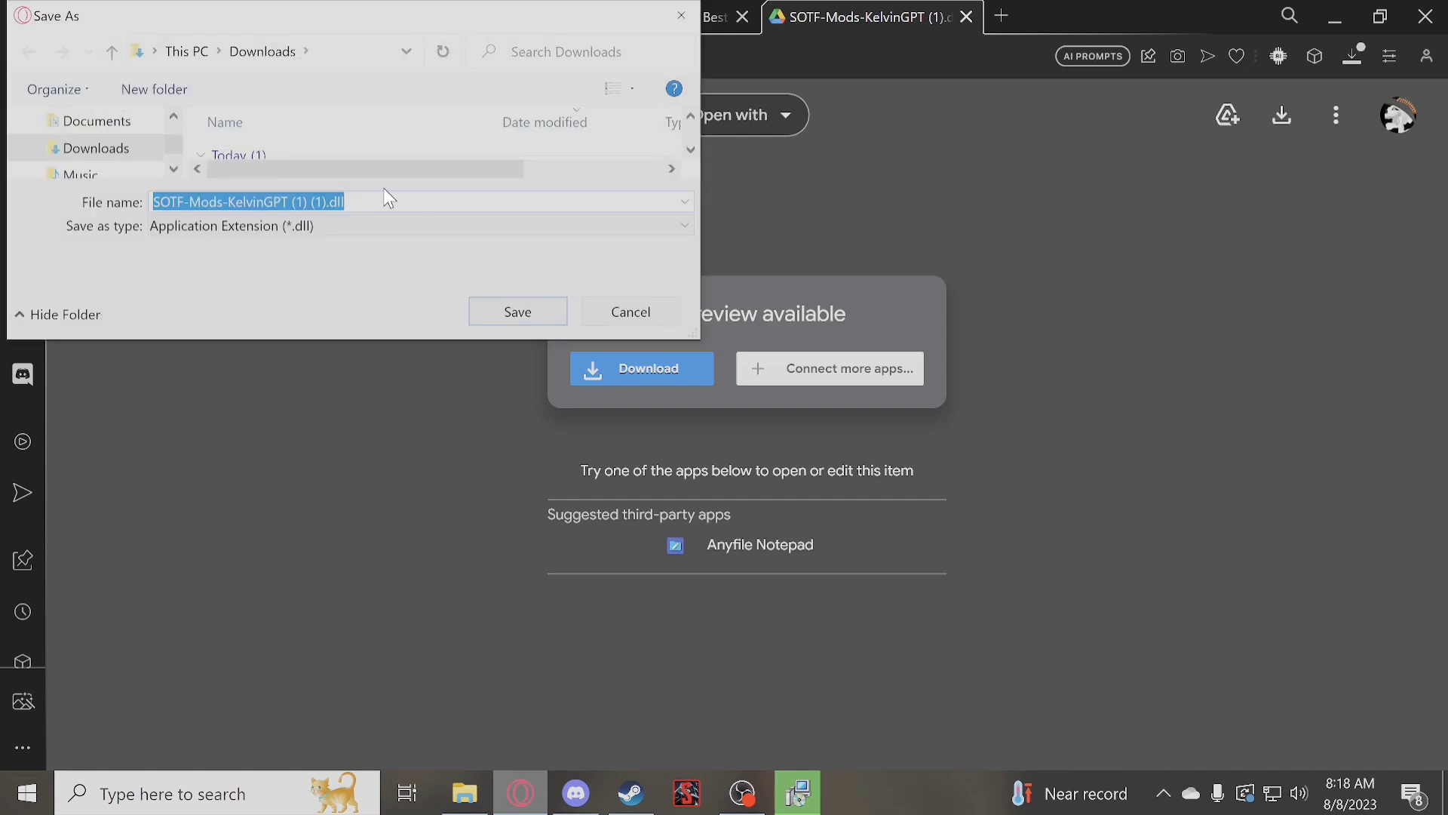
pyautogui.click(681, 15)
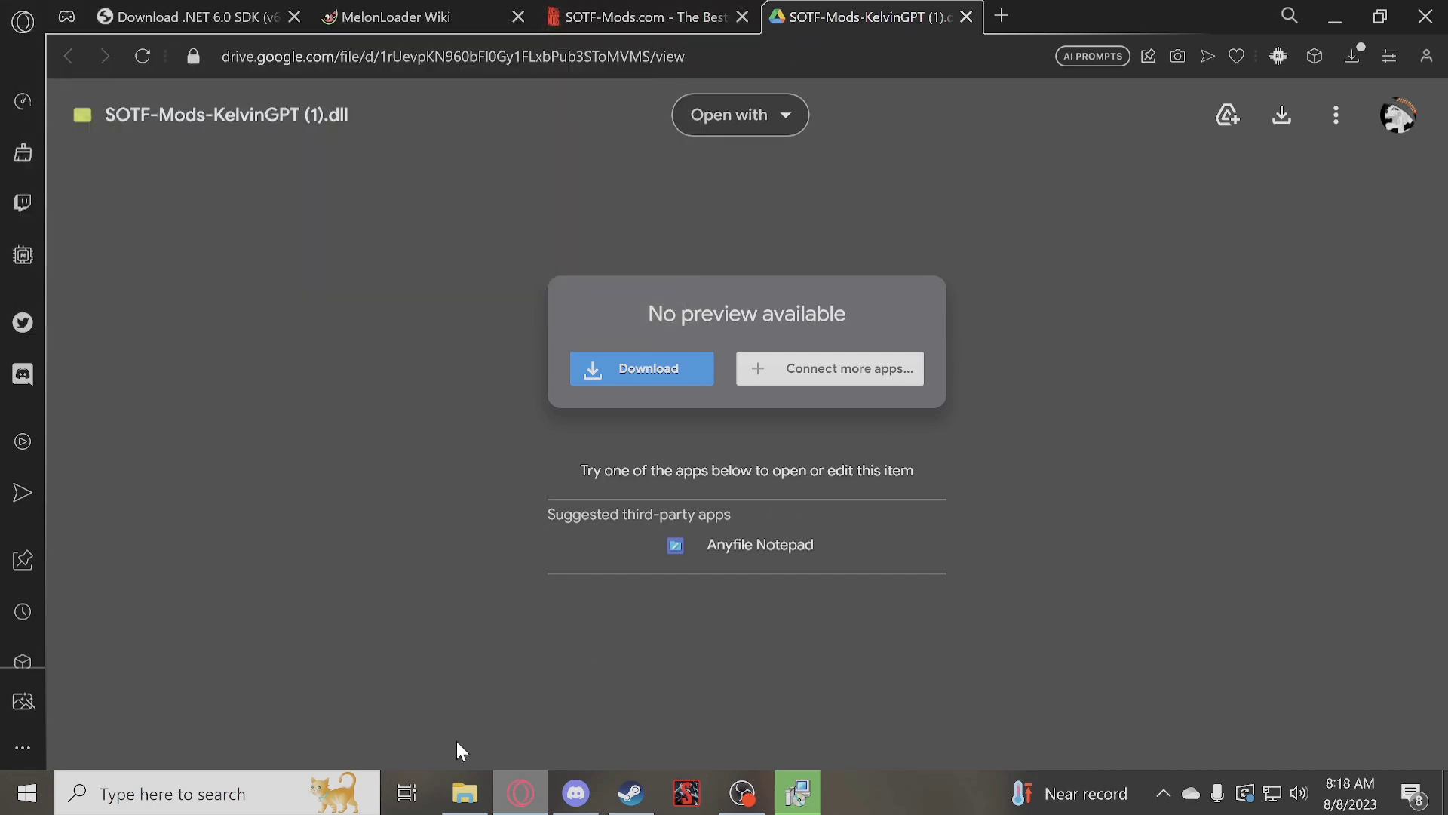
pyautogui.click(465, 794)
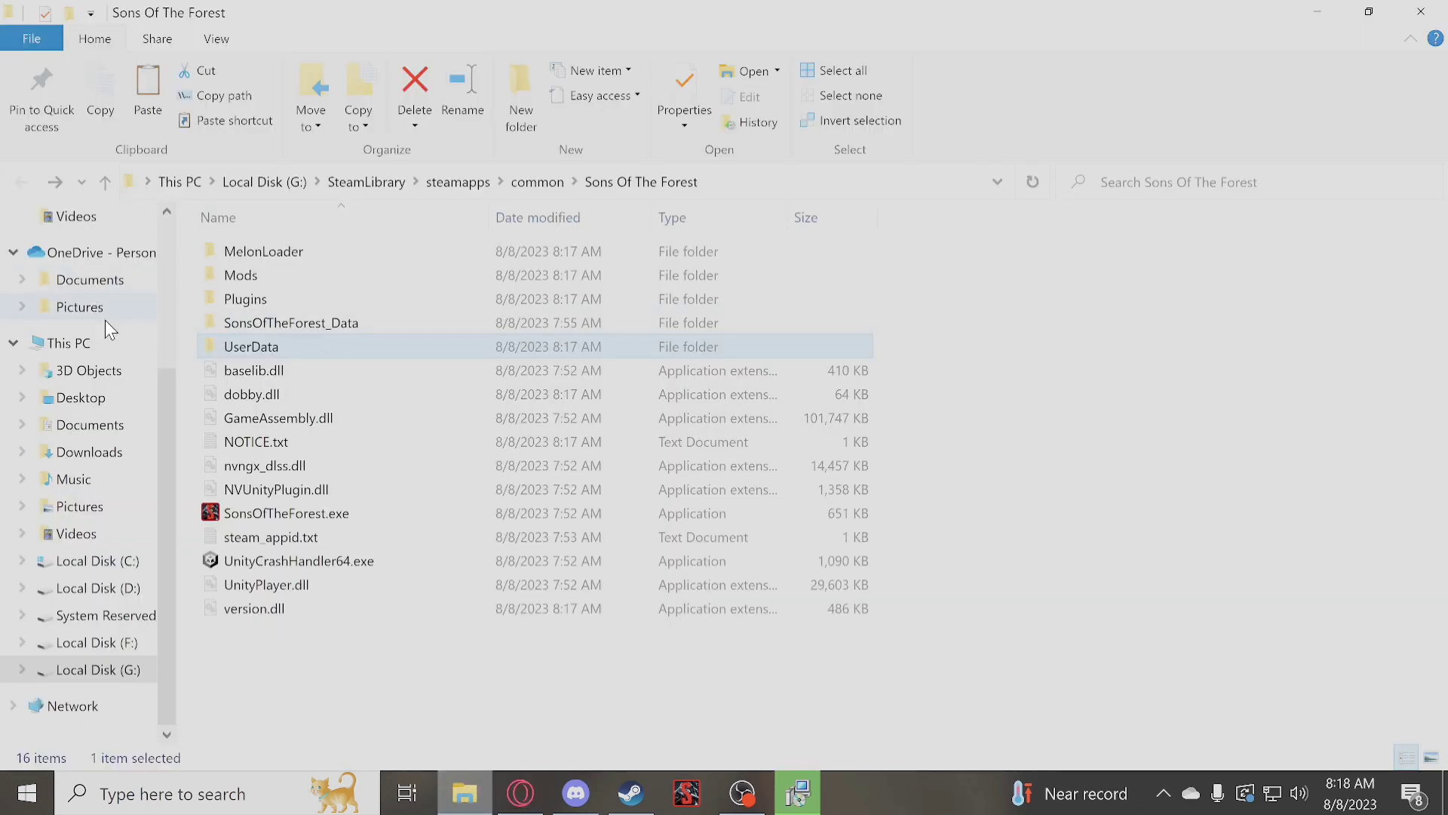
# Locate SOTF-Mods-KelvinGPT (1).dll in Downloads\mods and copy it
pyautogui.click(88, 451)
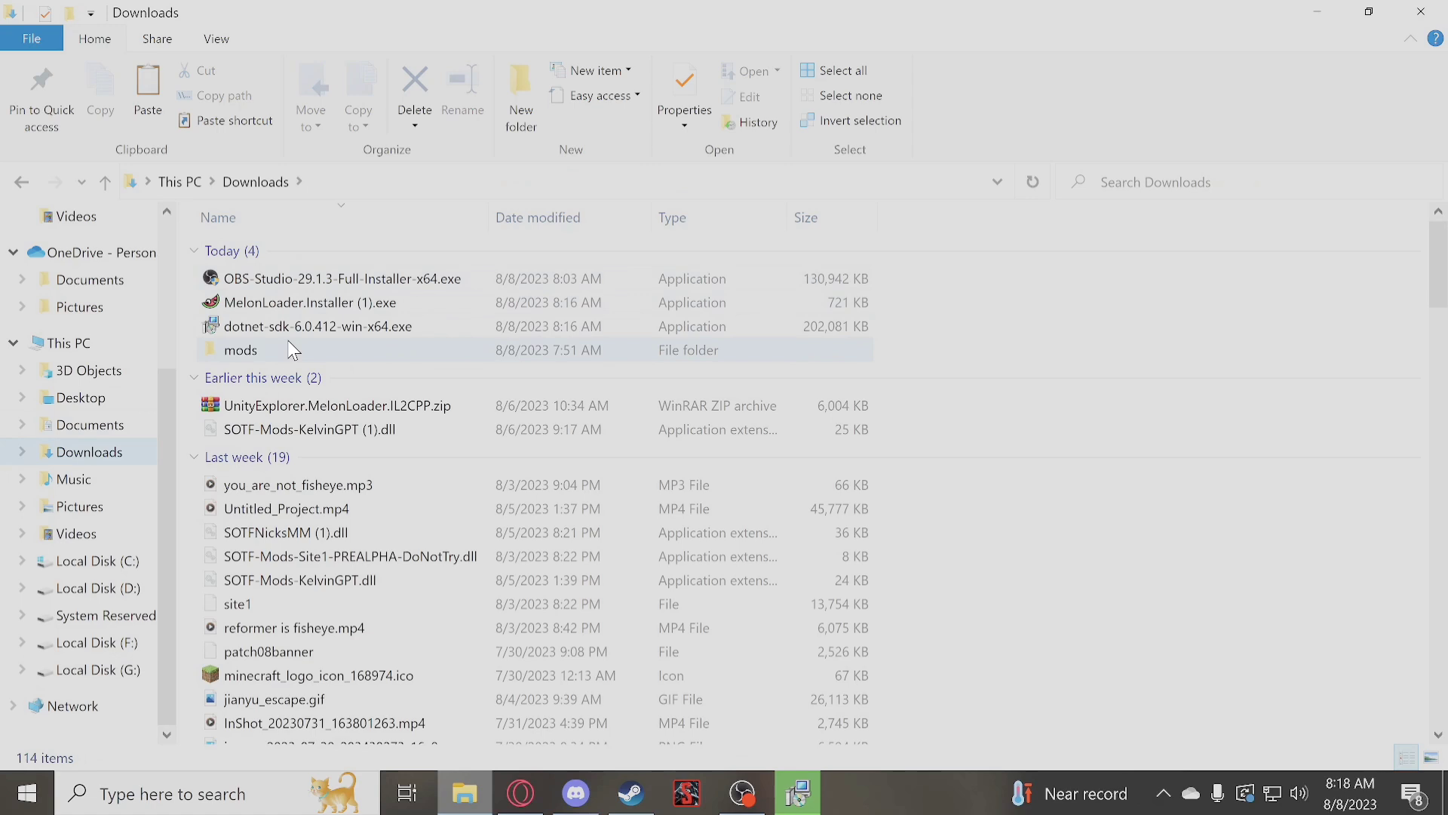
pyautogui.doubleClick(293, 350)
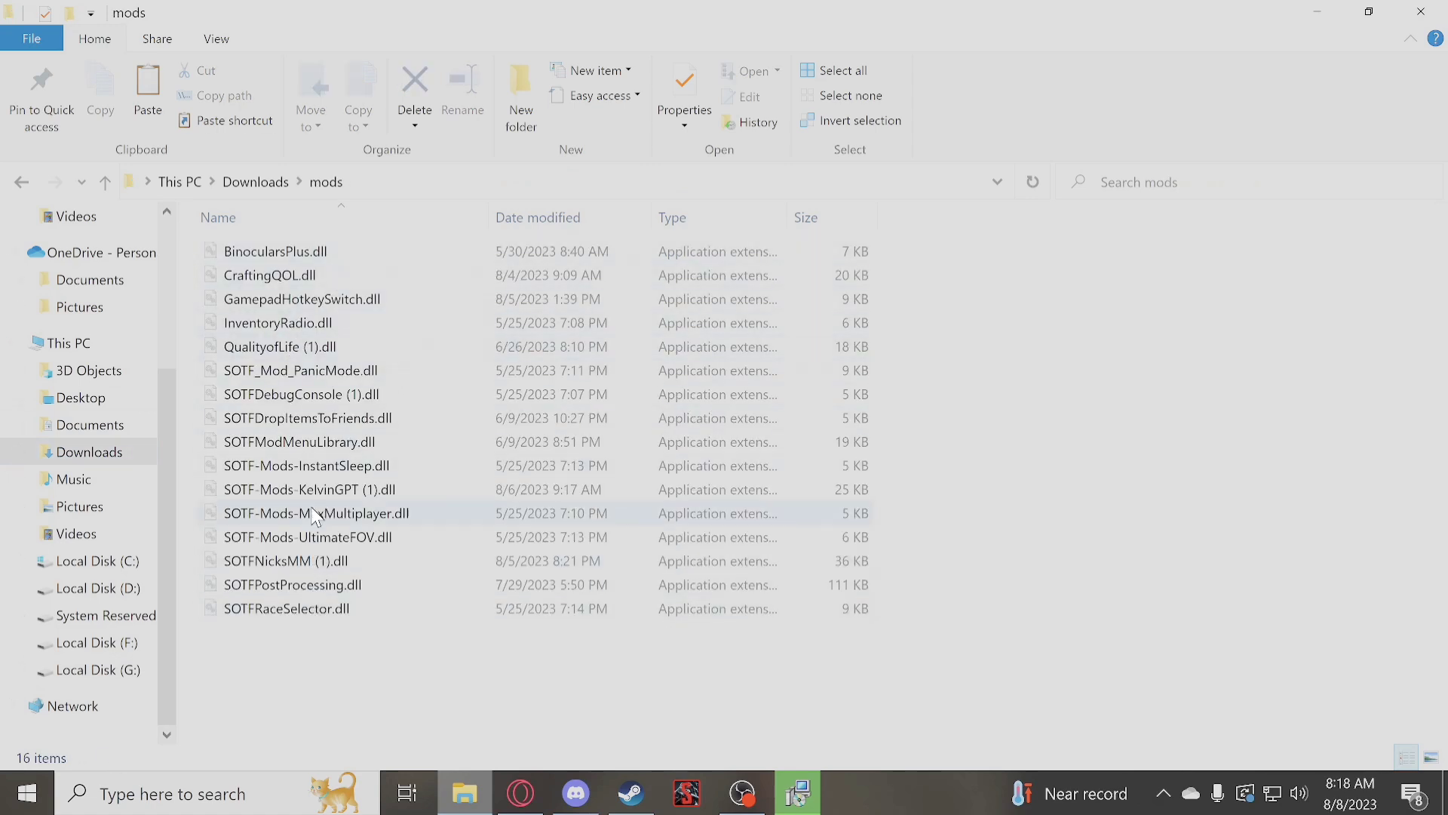
pyautogui.click(326, 489)
pyautogui.rightClick(347, 489)
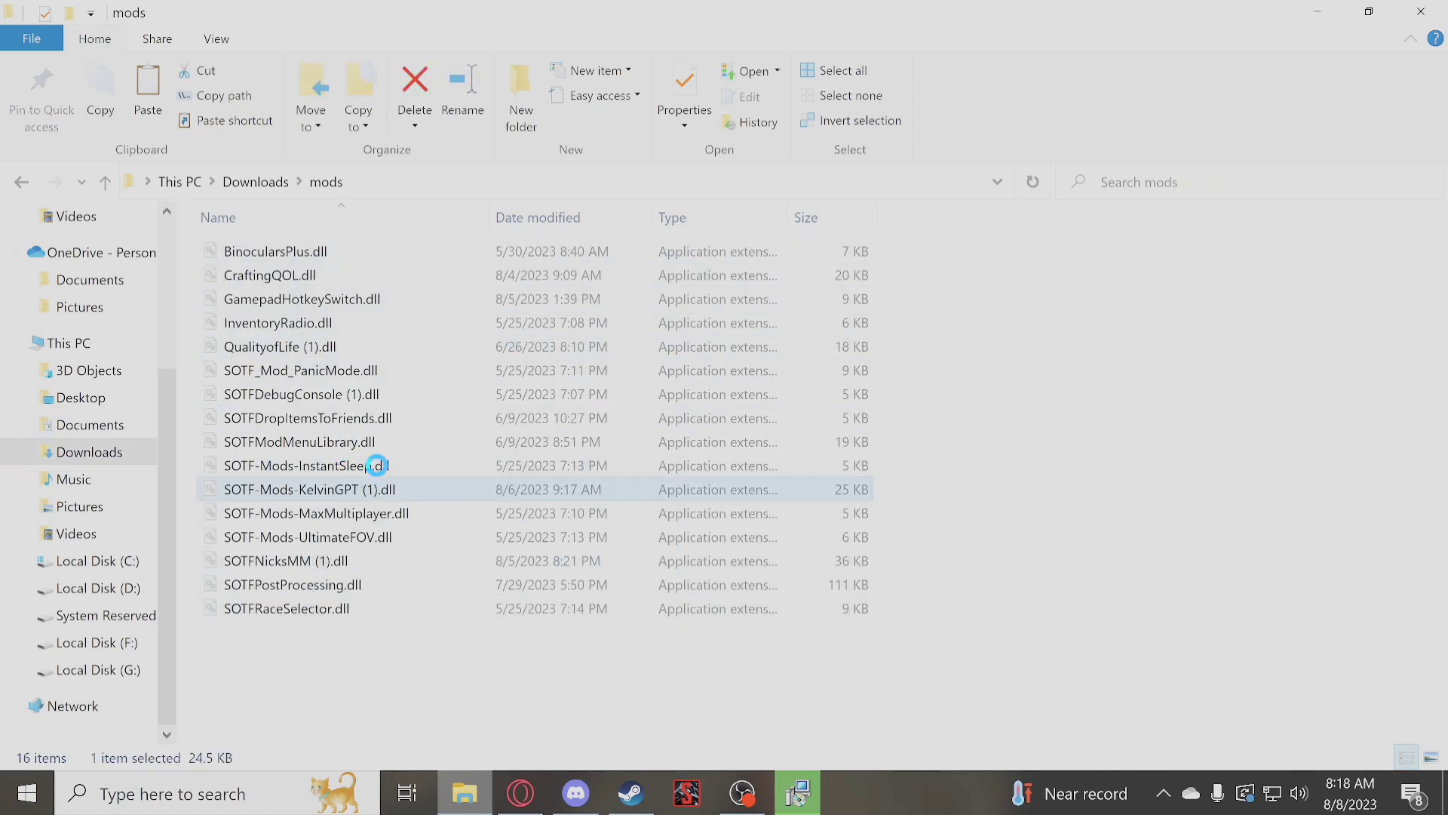
pyautogui.click(496, 638)
# Open the Sons Of The Forest install folder via Steam's Manage > Browse local files
pyautogui.click(521, 793)
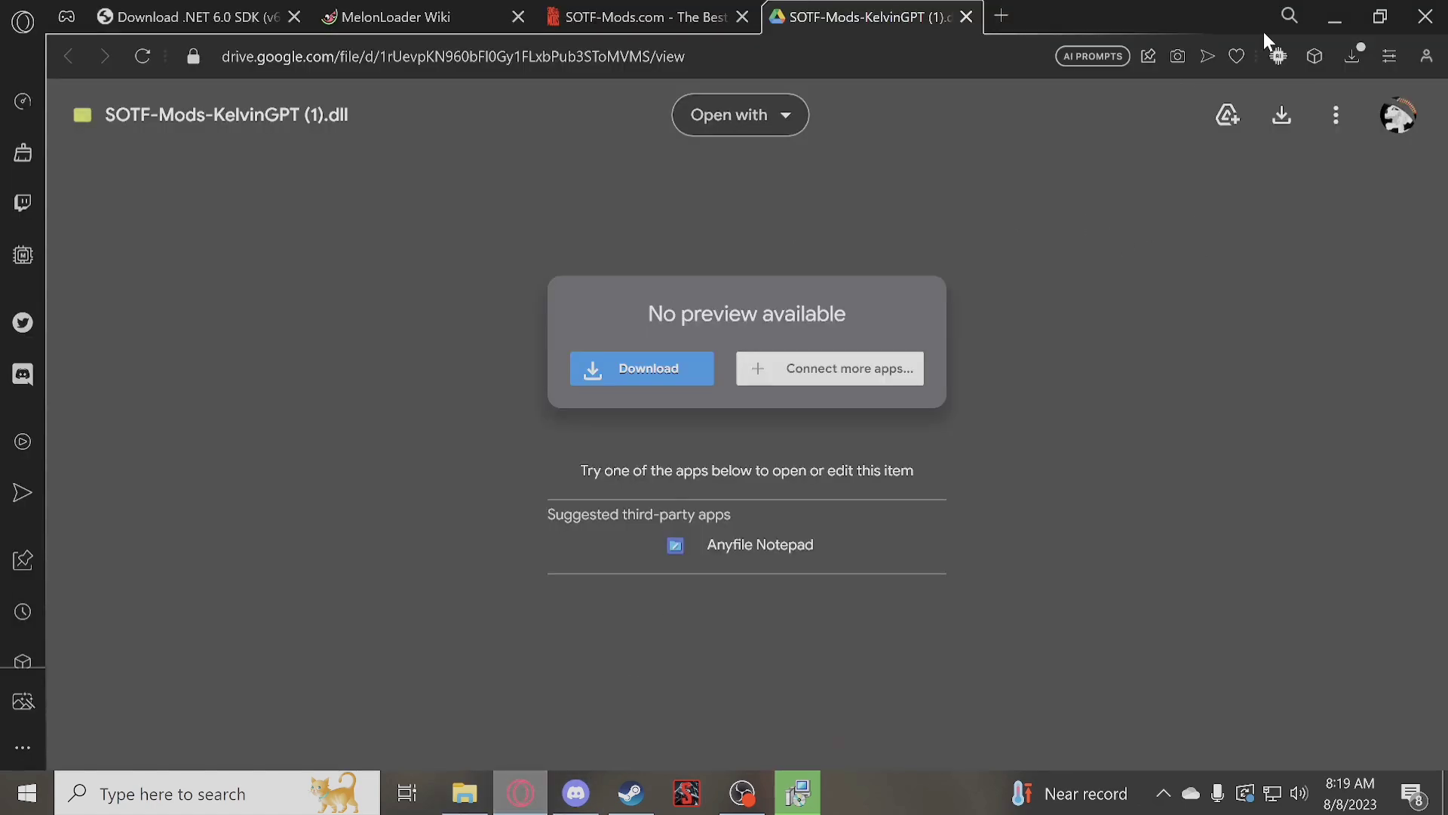
pyautogui.click(465, 784)
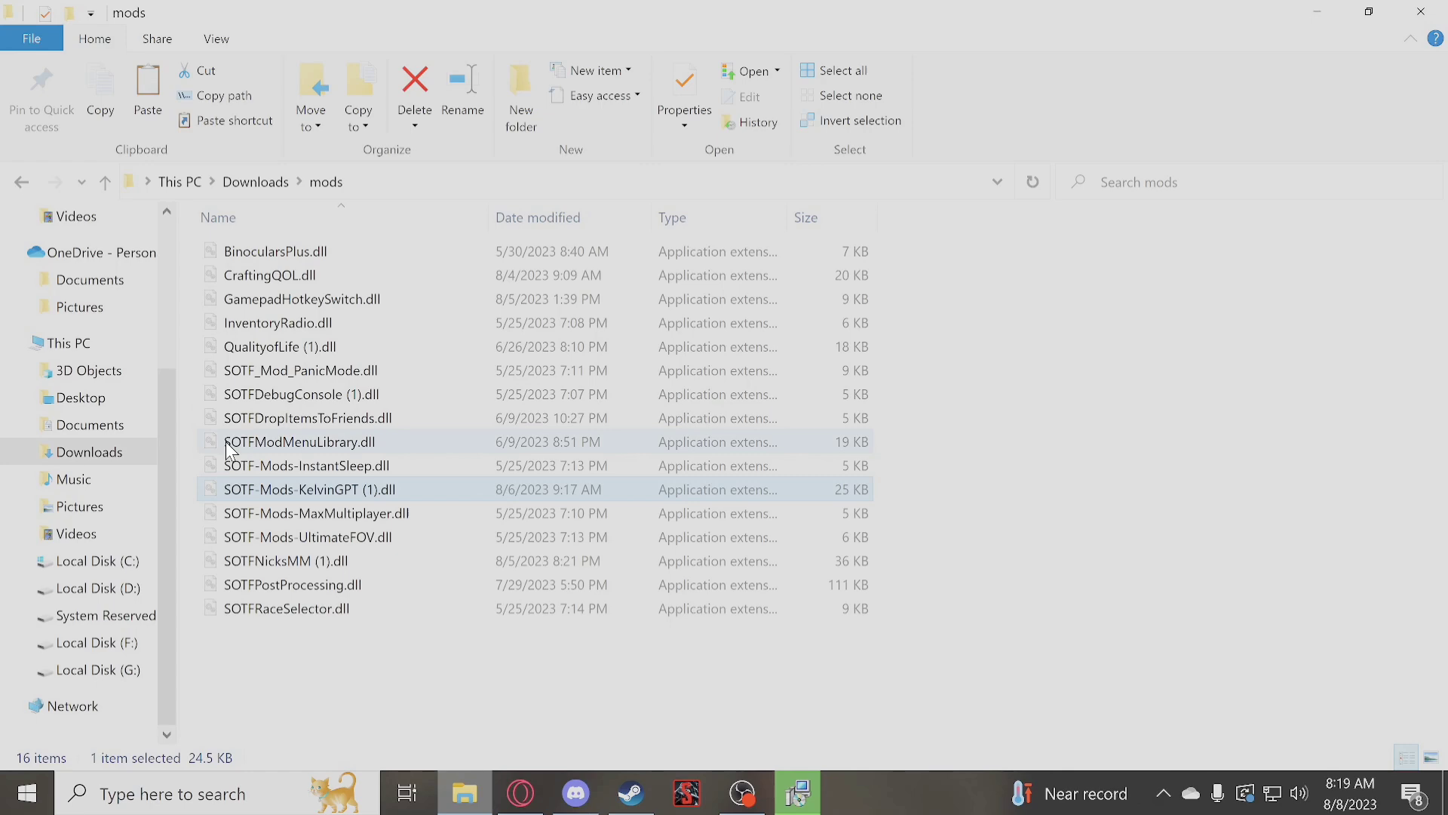
pyautogui.rightClick(465, 792)
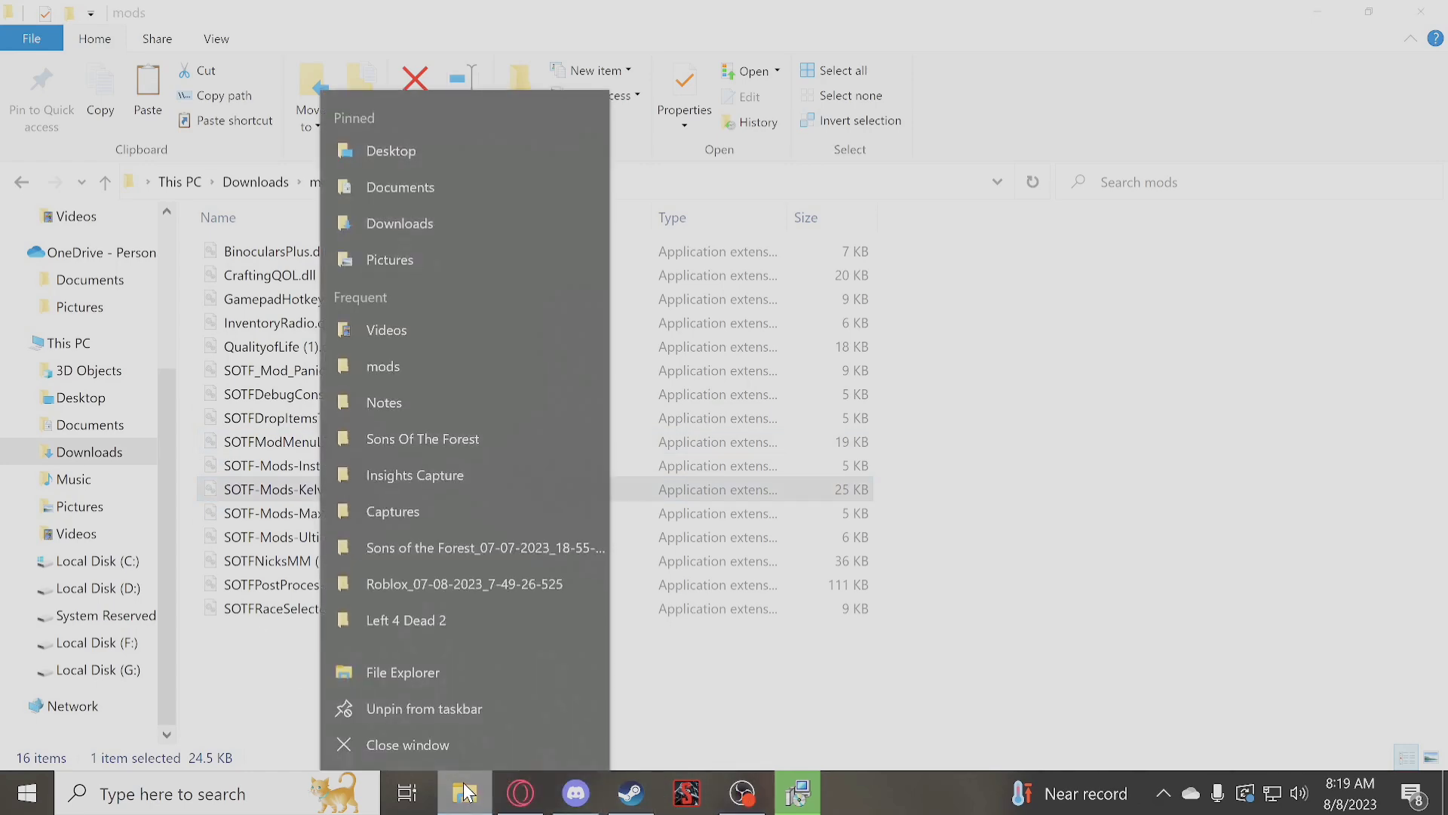
pyautogui.click(521, 792)
pyautogui.click(617, 784)
pyautogui.rightClick(242, 592)
pyautogui.moveTo(302, 522)
pyautogui.click(464, 565)
# Paste the KelvinGPT dll into the game's empty Mods folder
pyautogui.moveTo(465, 792)
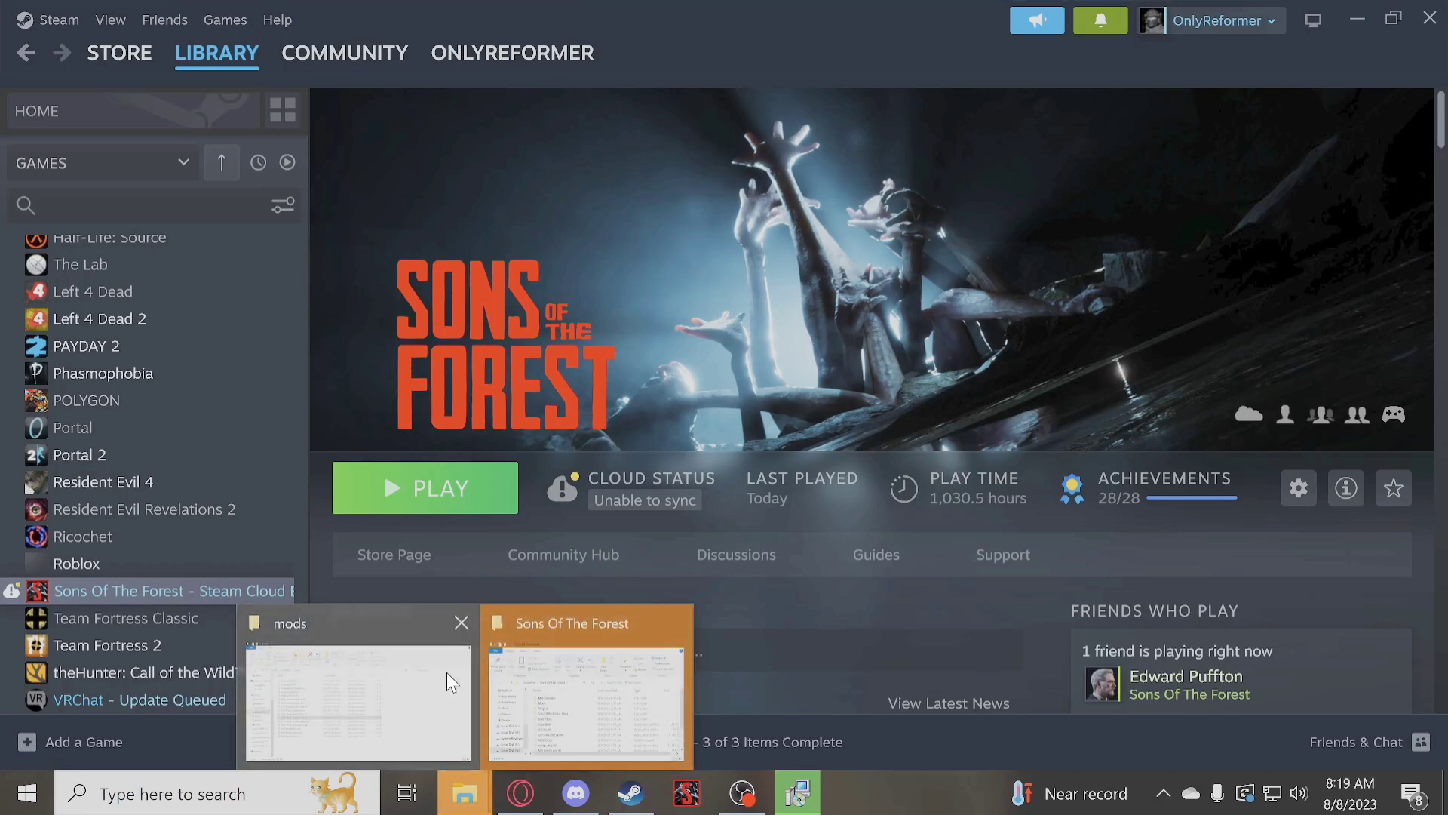
pyautogui.click(392, 679)
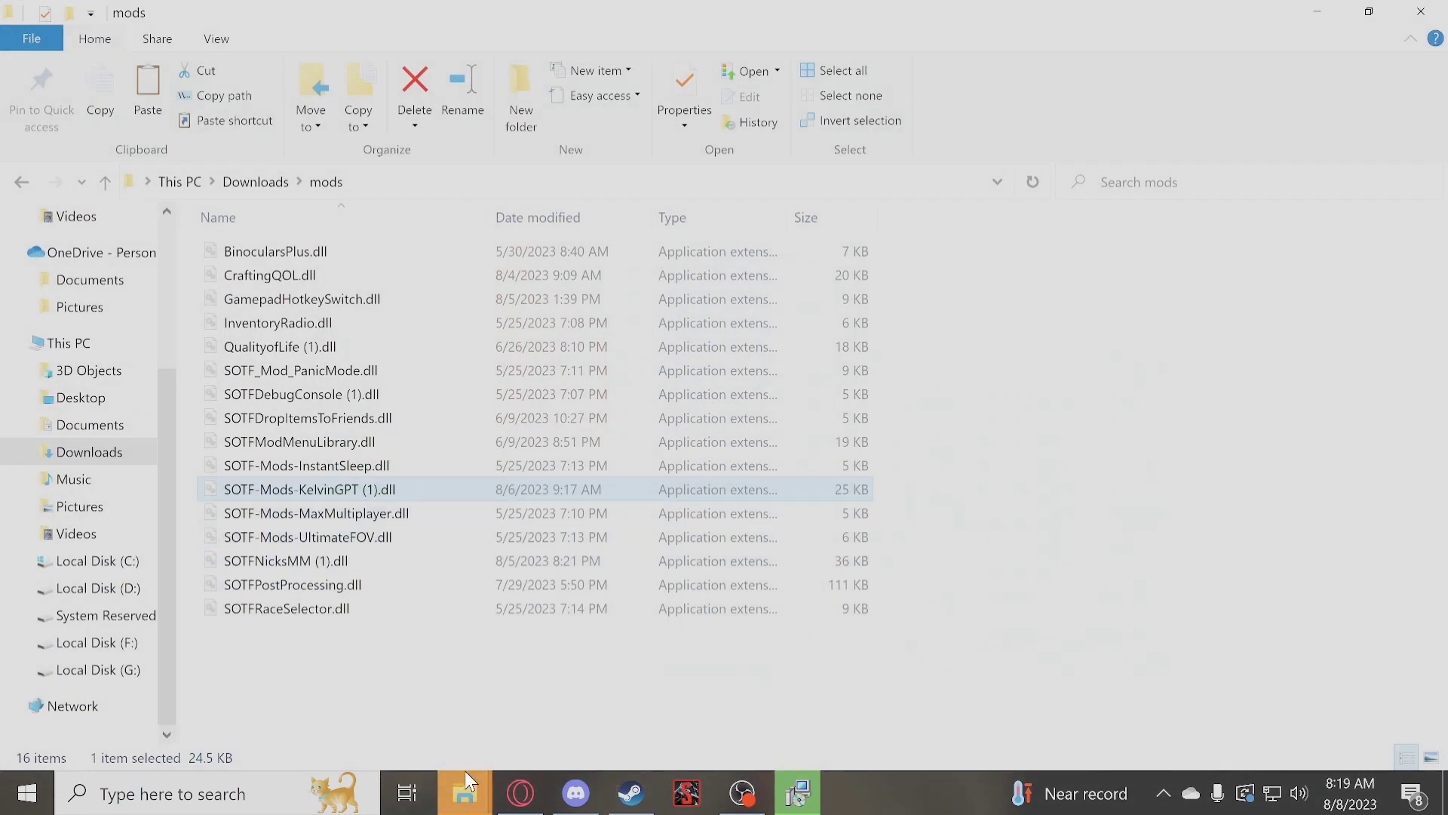
pyautogui.click(578, 667)
pyautogui.doubleClick(359, 378)
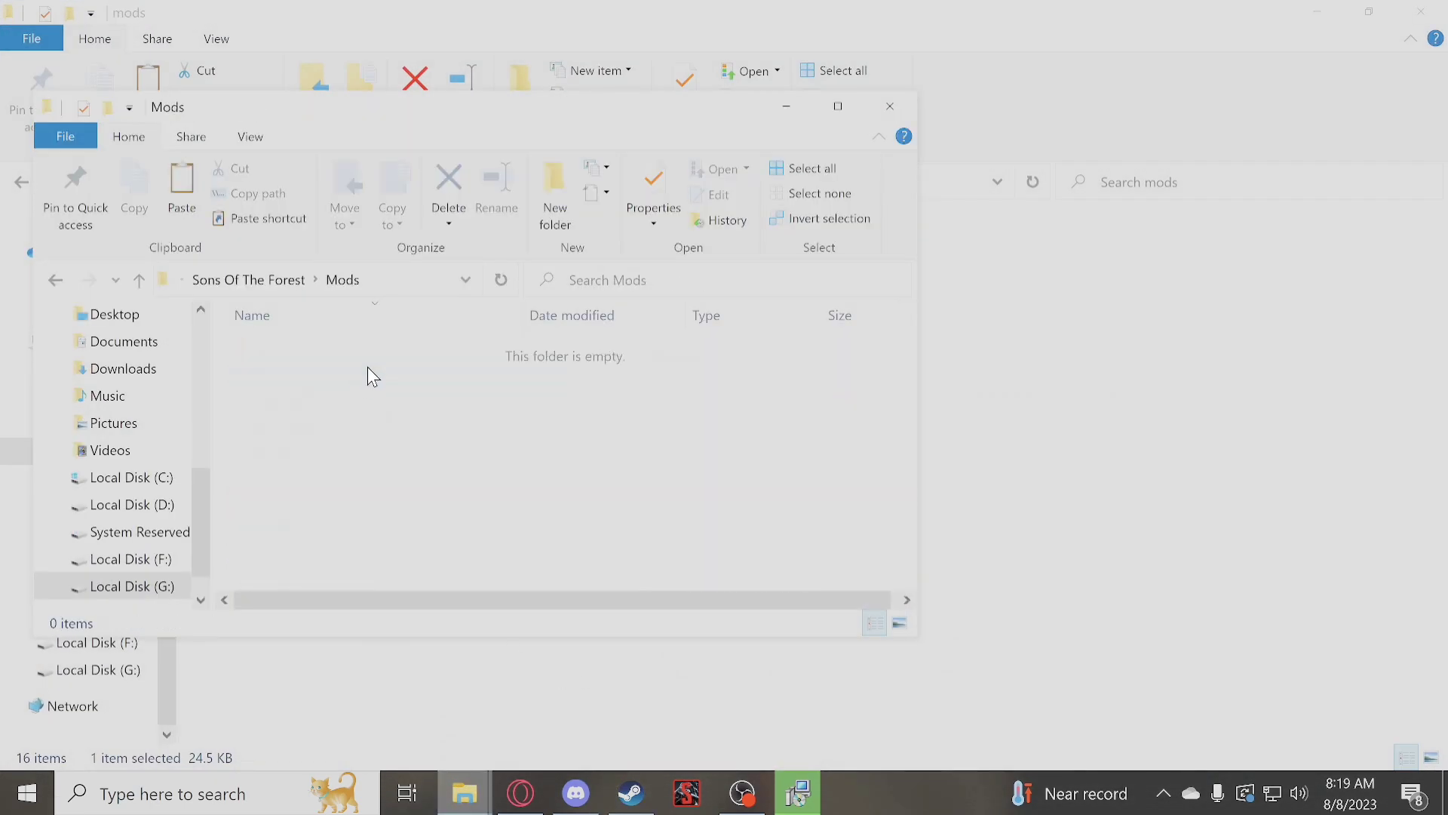
pyautogui.hotkey('ctrl', 'v')
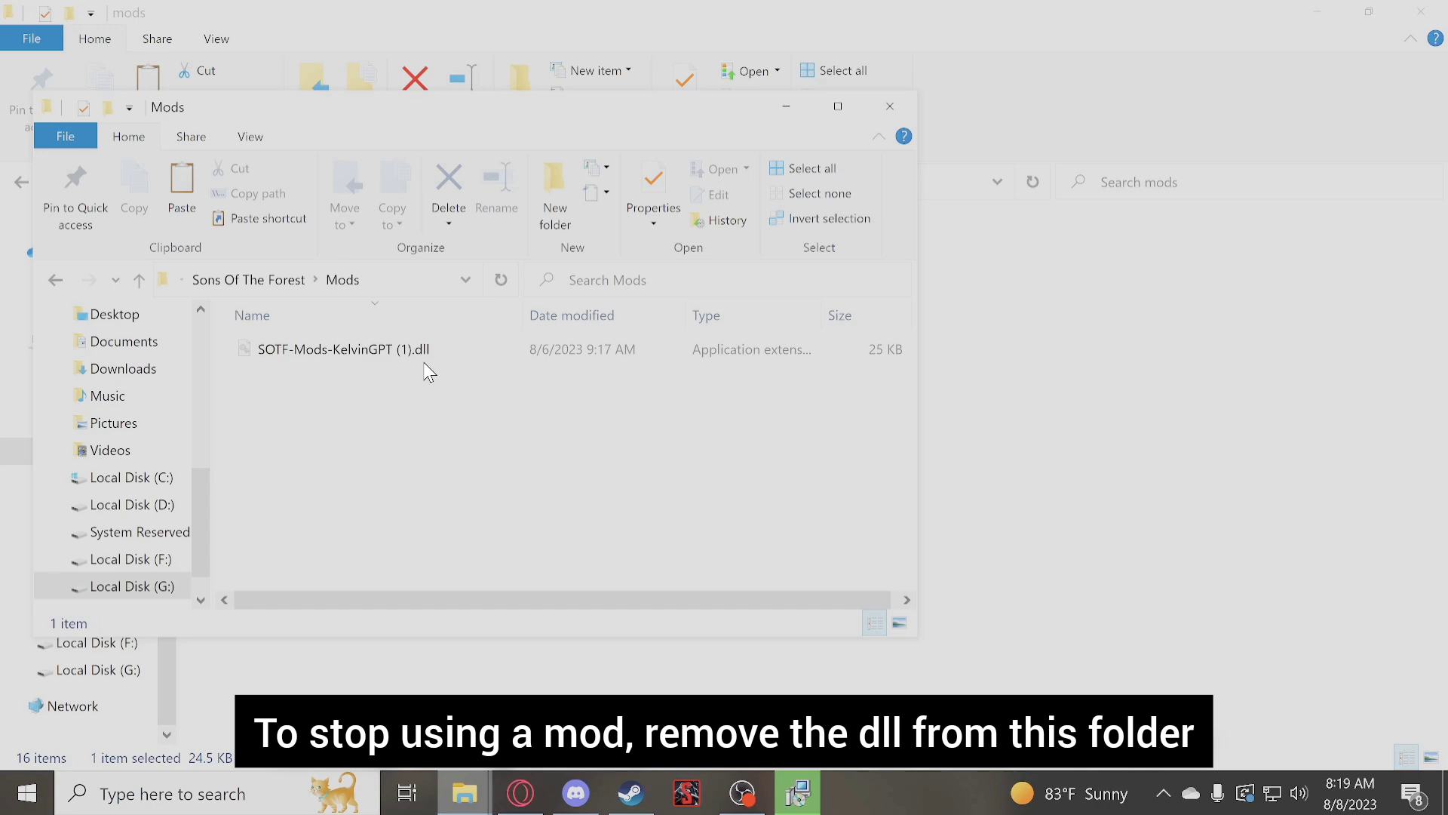
pyautogui.click(534, 792)
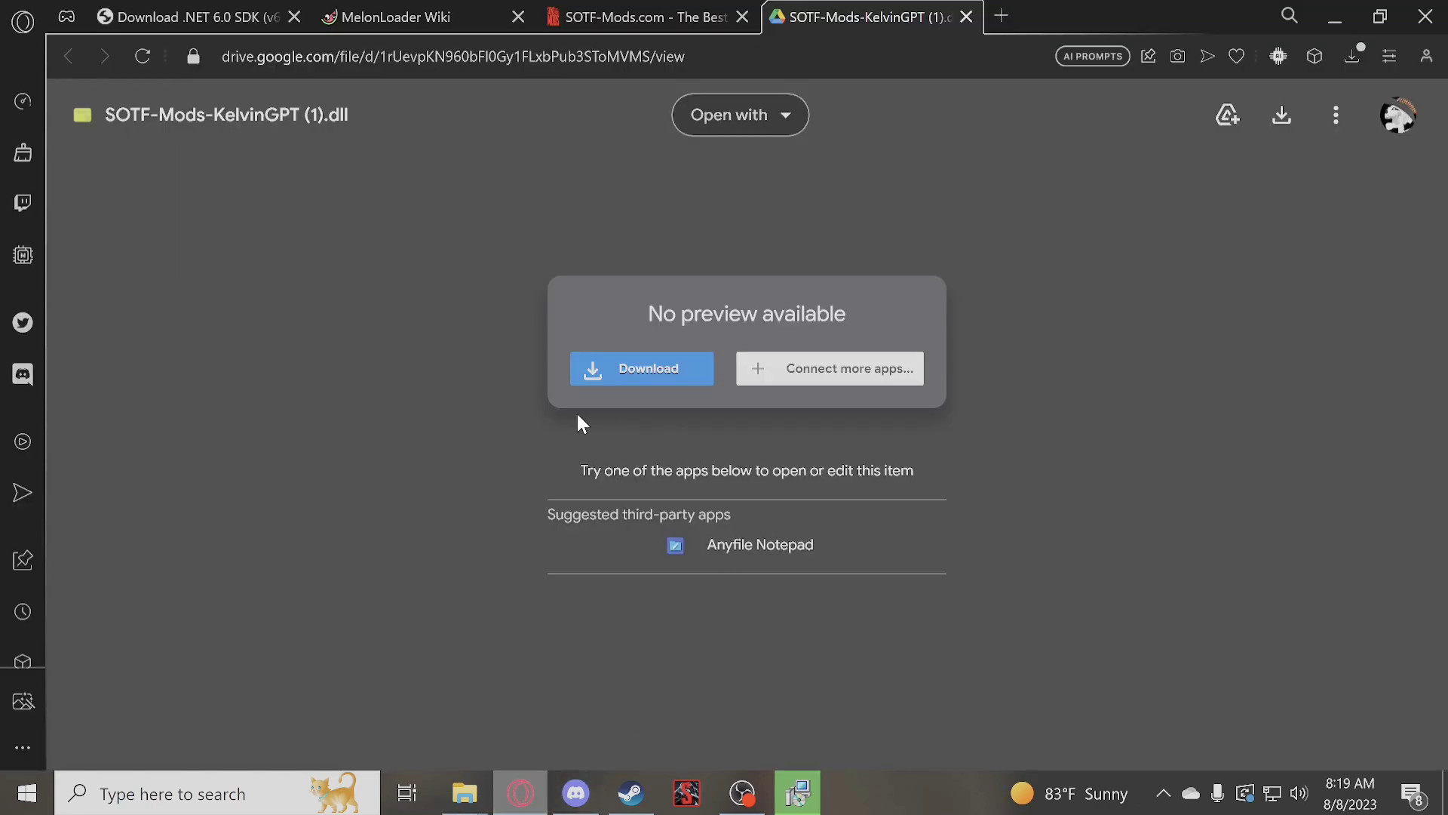
# Close the Drive tab and open the Chainsaw2Pochita mod page on SOTF-Mods.com
pyautogui.click(966, 18)
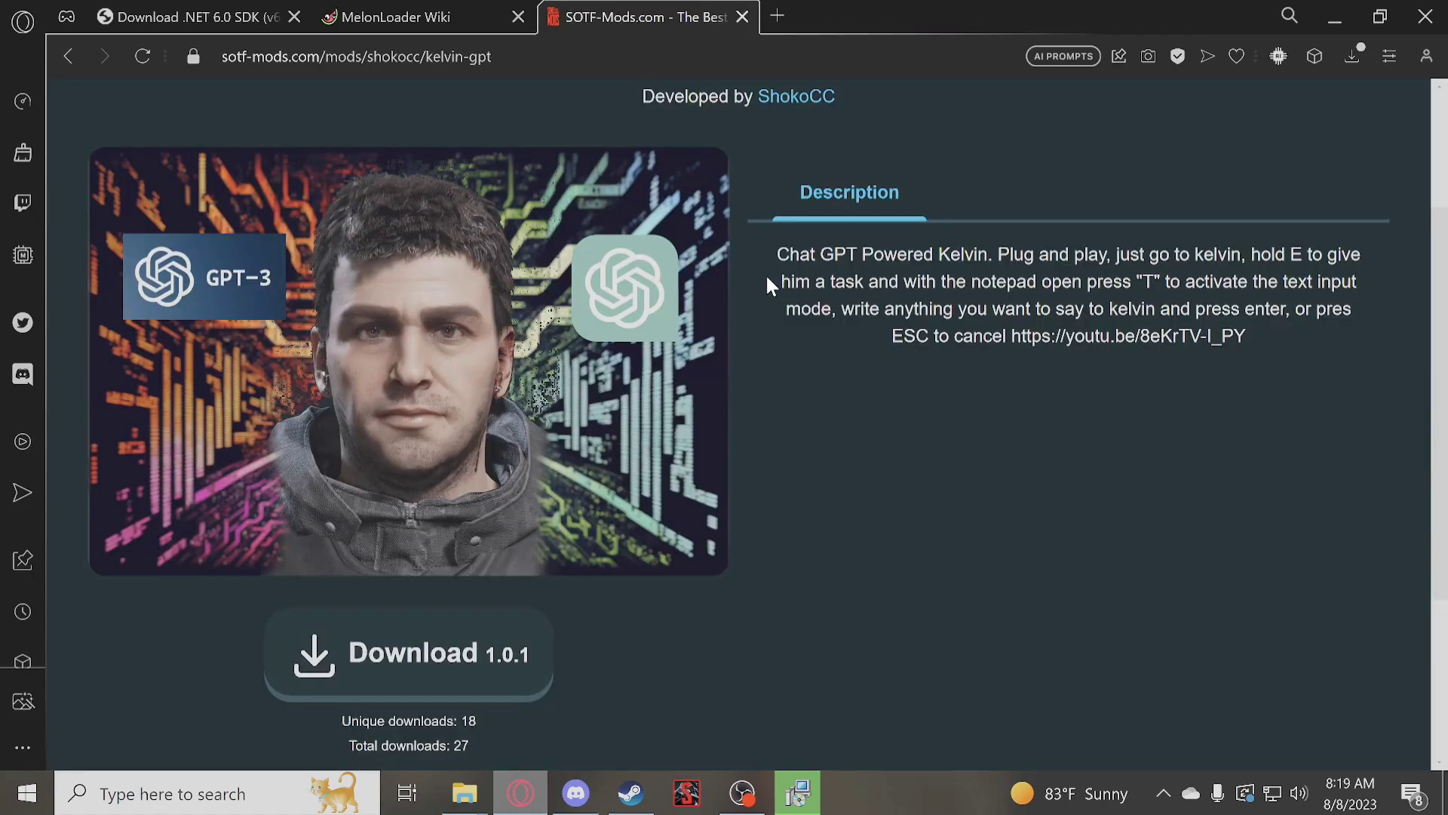
pyautogui.hotkey('alt', 'Left')
pyautogui.moveTo(1444, 227); pyautogui.dragTo(1444, 543)
pyautogui.click(851, 585)
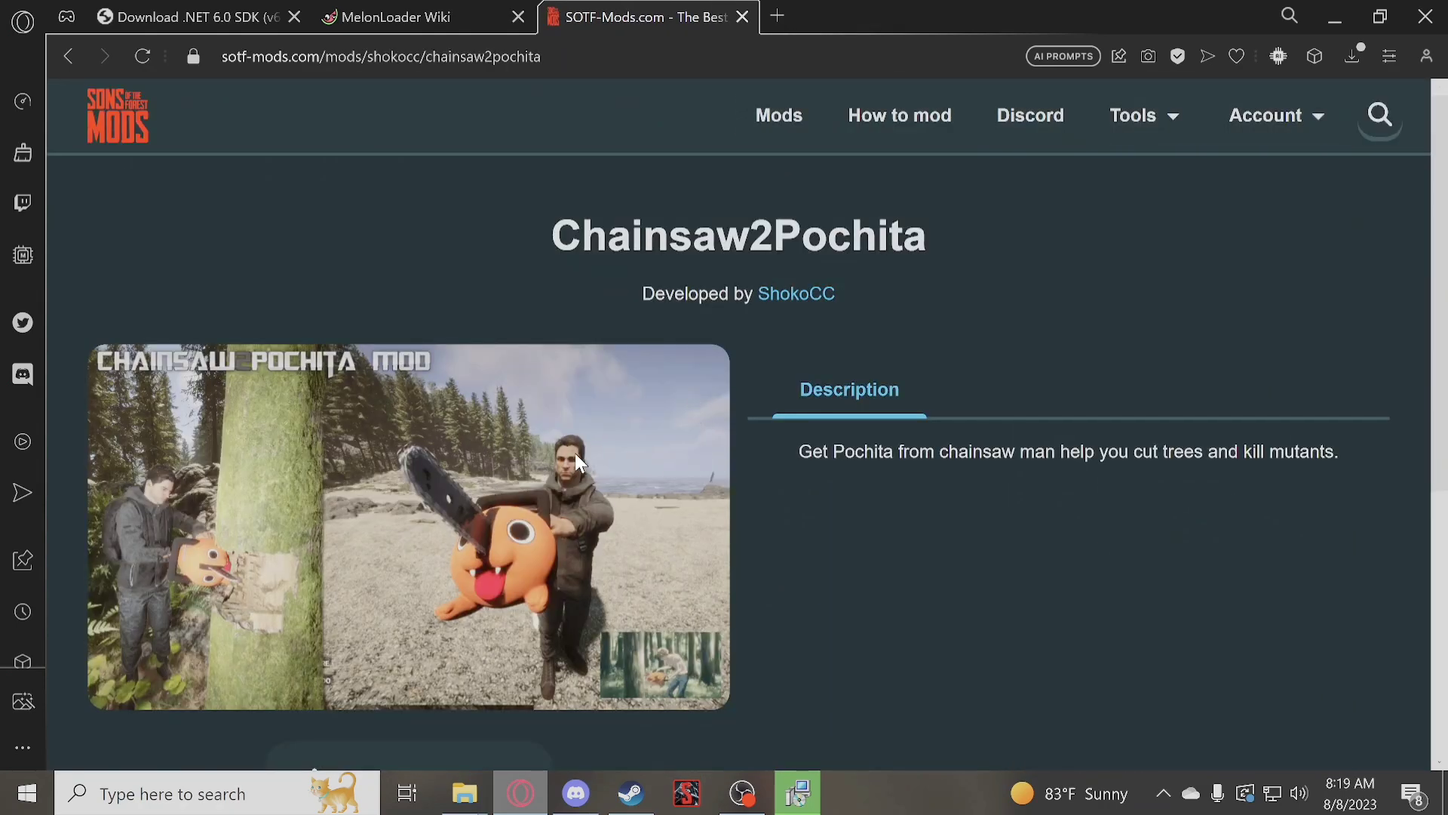
# Download Chainsaw2Pochita.zip (version 1.0.2) from its Google Drive preview
pyautogui.scroll(-3, 608, 472)
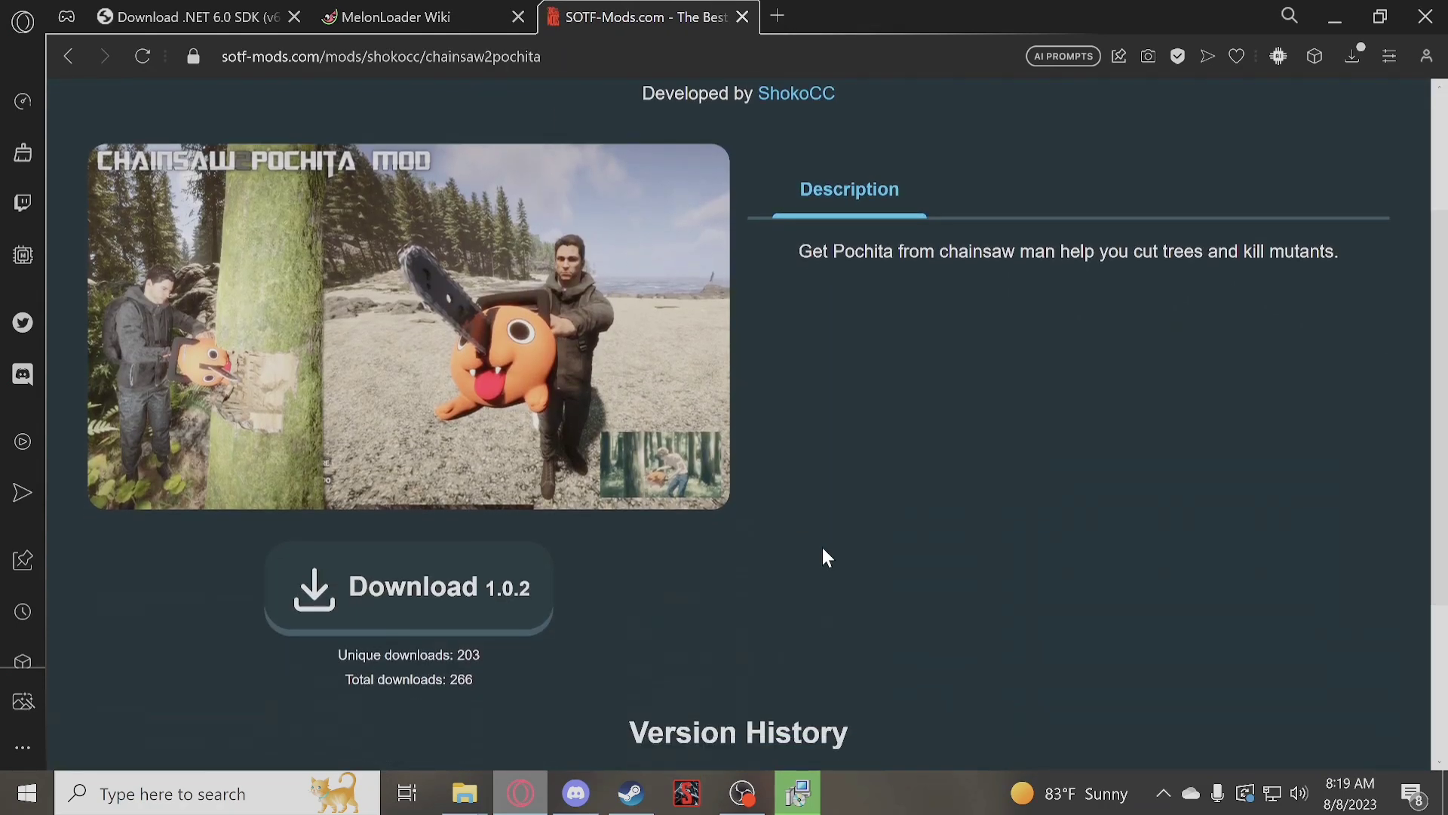
pyautogui.click(425, 596)
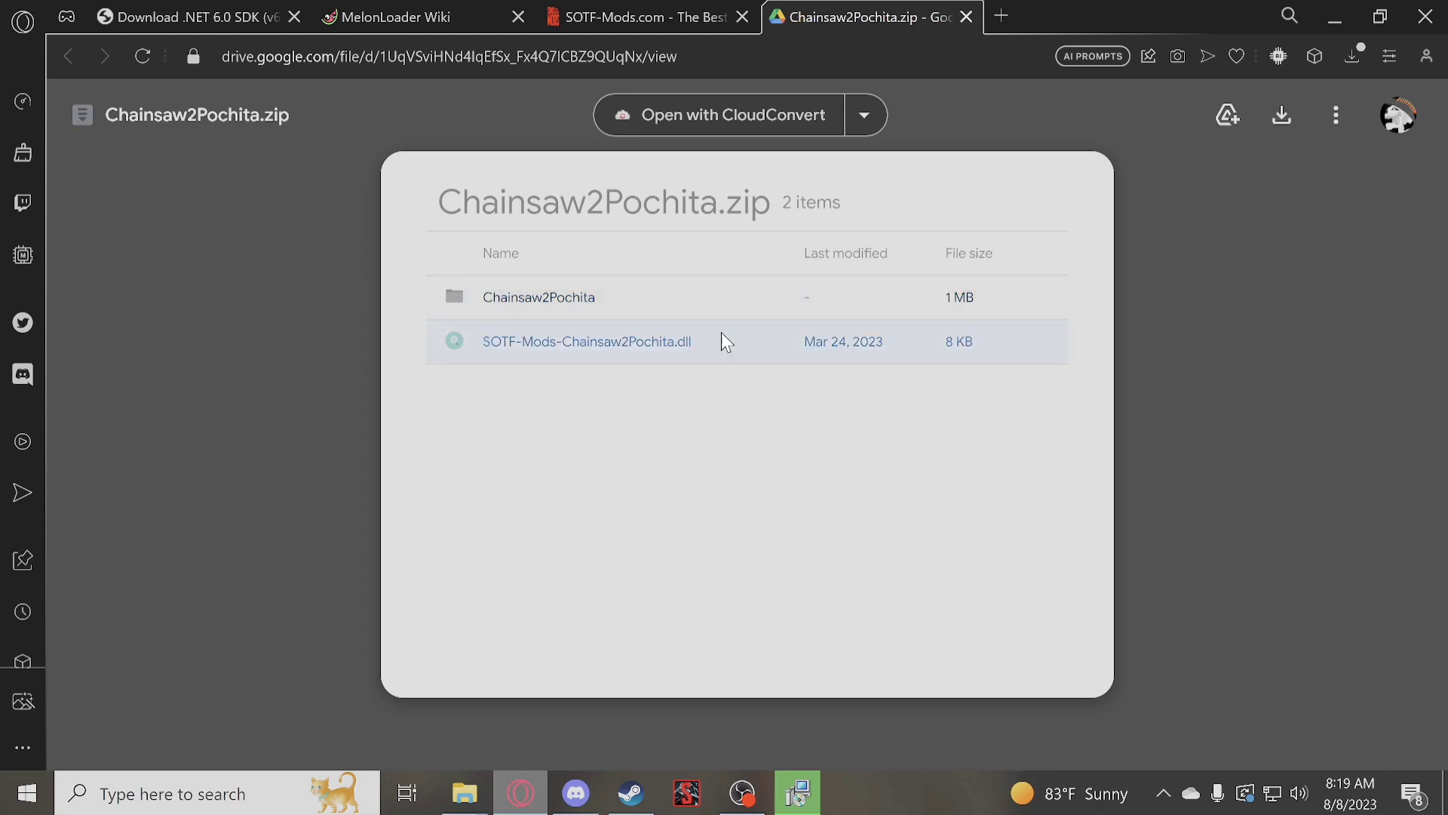
pyautogui.rightClick(615, 340)
pyautogui.click(683, 368)
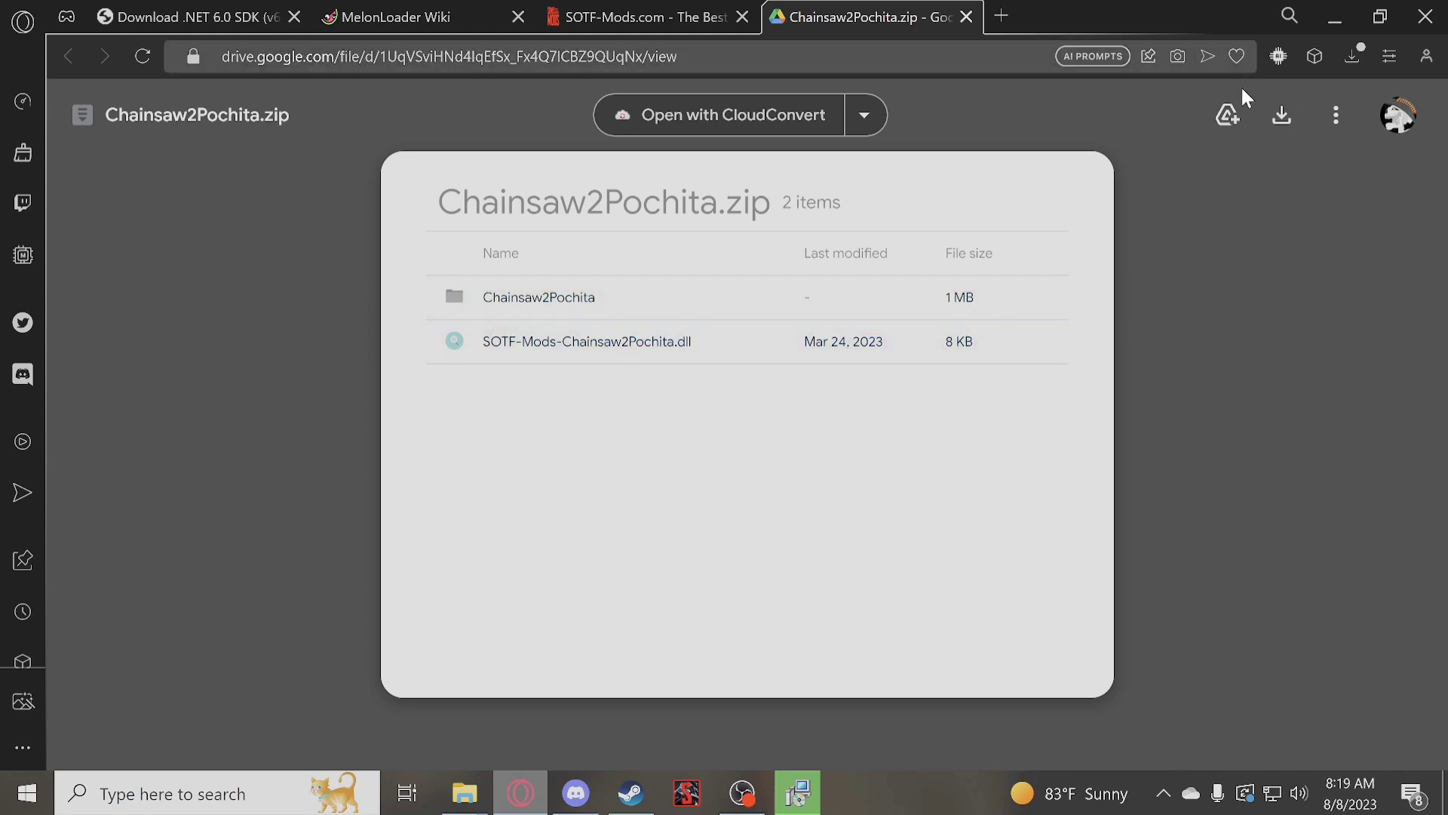
pyautogui.click(1281, 115)
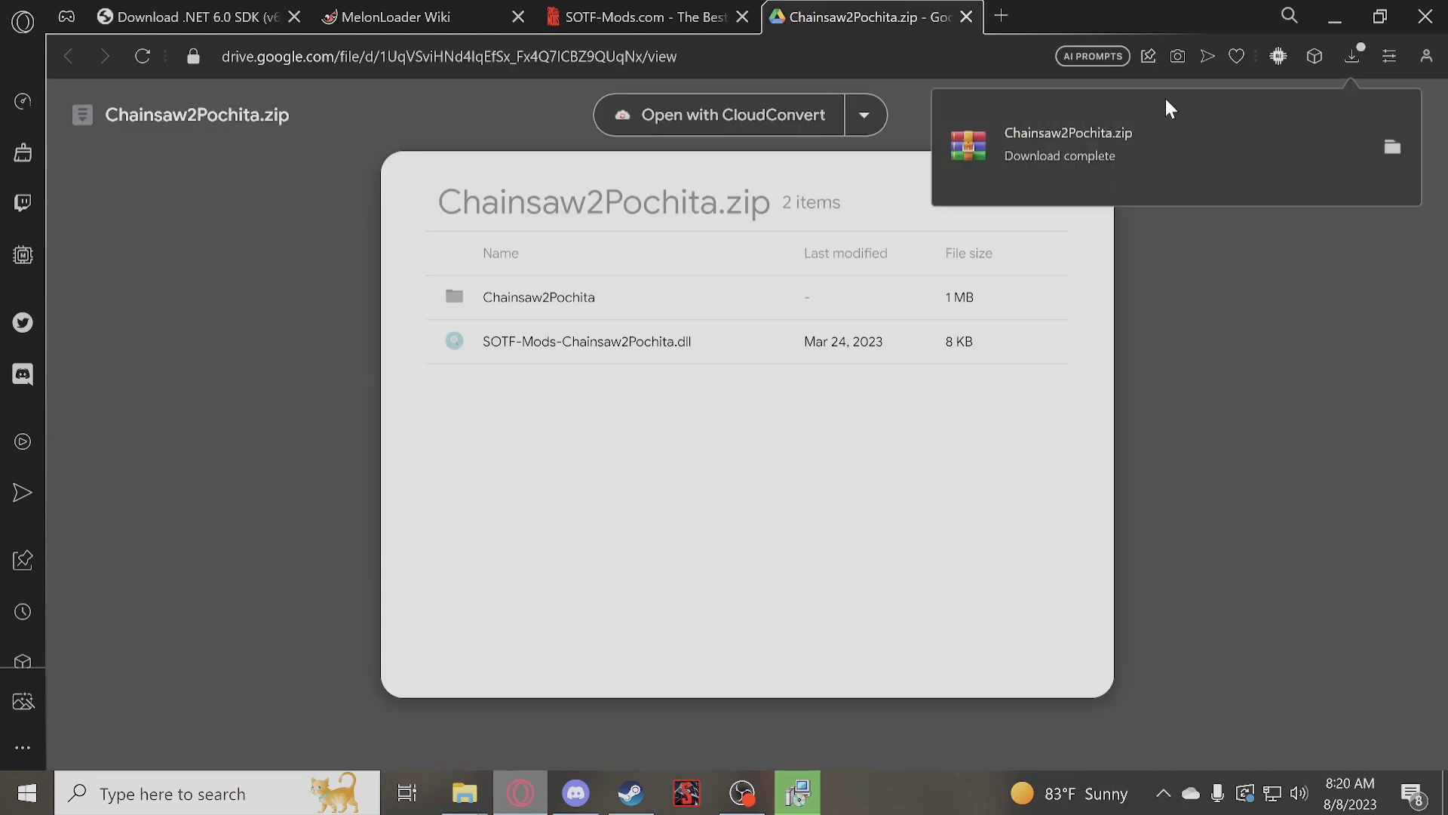
# Open the downloaded Chainsaw2Pochita.zip in WinRAR, dismissing the trial notice
pyautogui.click(1393, 146)
pyautogui.doubleClick(604, 402)
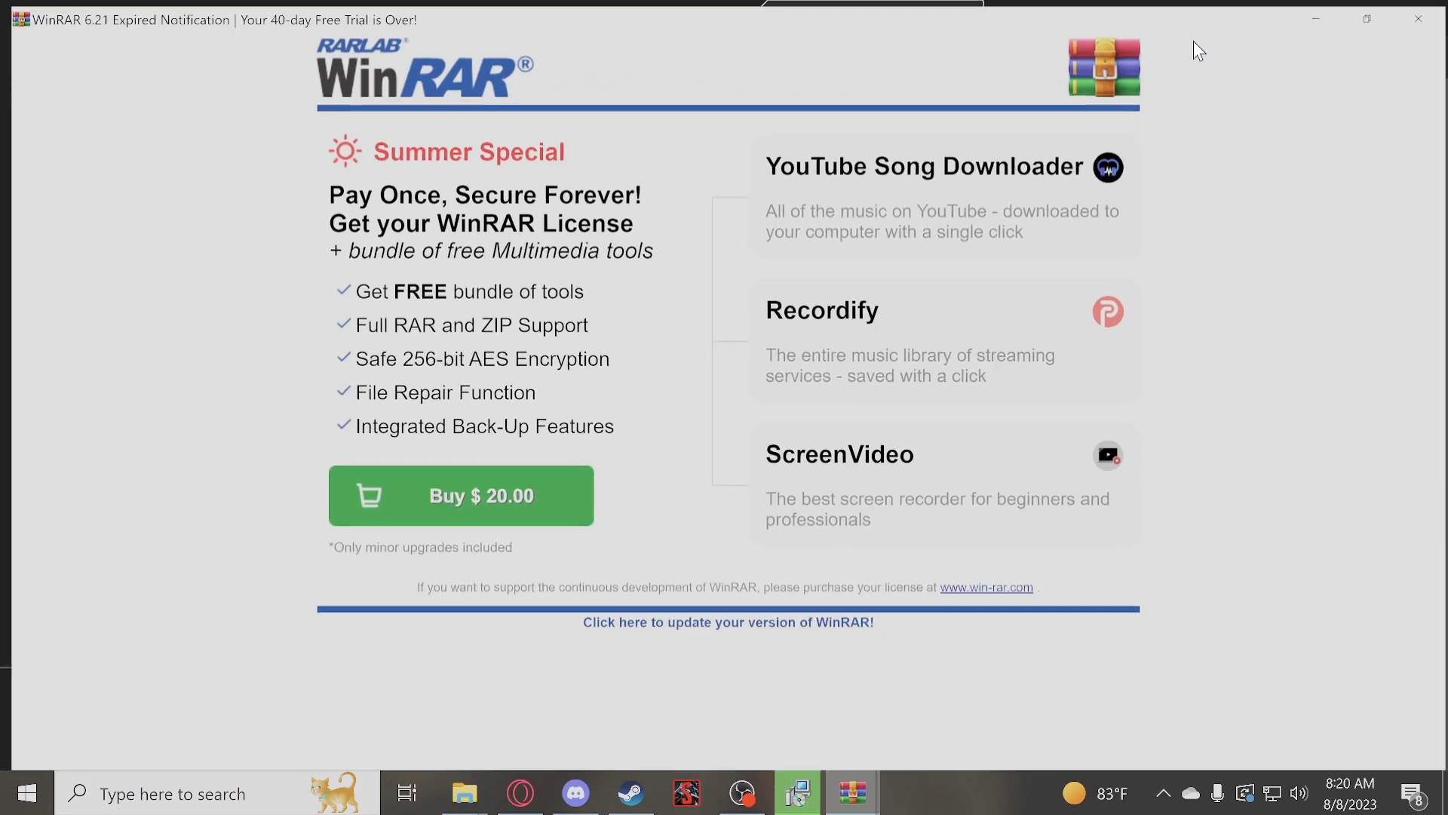
pyautogui.press('Escape')
# Drag SOTF-Mods-Chainsaw2Pochita.dll from the archive into the game's Mods folder
pyautogui.click(401, 378)
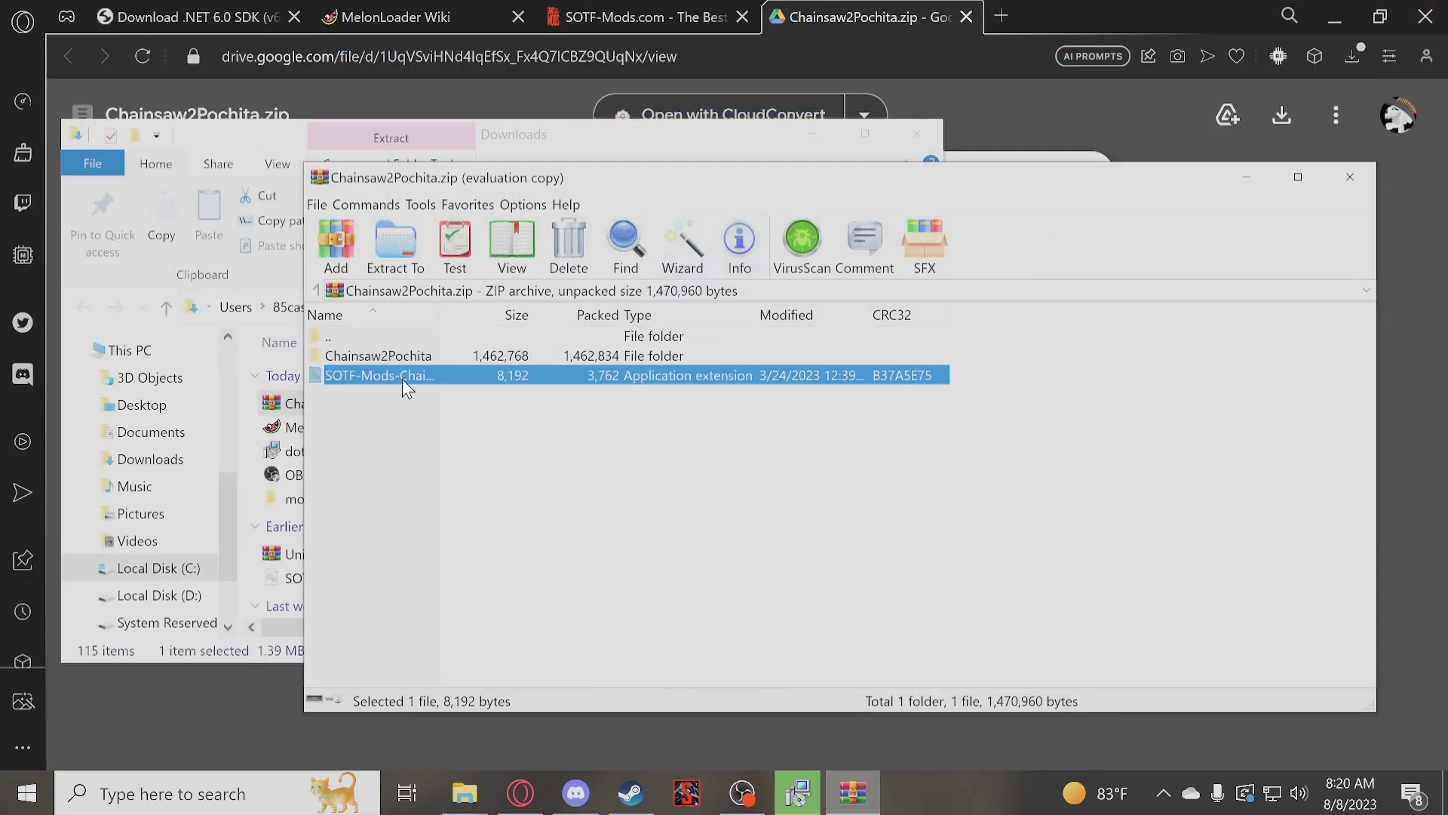
pyautogui.rightClick(401, 379)
pyautogui.click(351, 365)
pyautogui.doubleClick(351, 375)
pyautogui.click(1132, 98)
pyautogui.moveTo(681, 377); pyautogui.dragTo(760, 452)
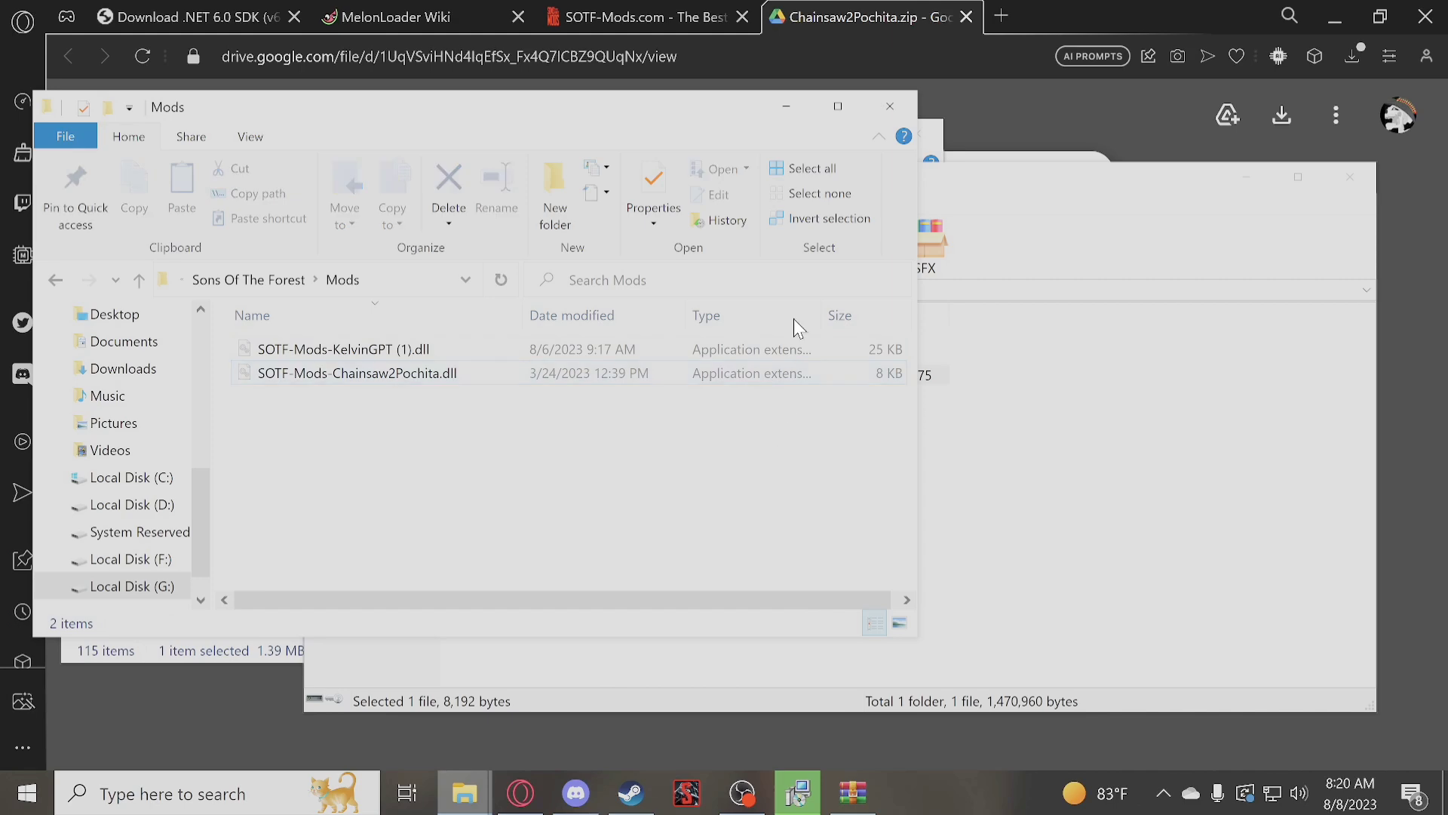
# Create a new folder in Mods, initially named Chainsaw2Poch
pyautogui.click(787, 107)
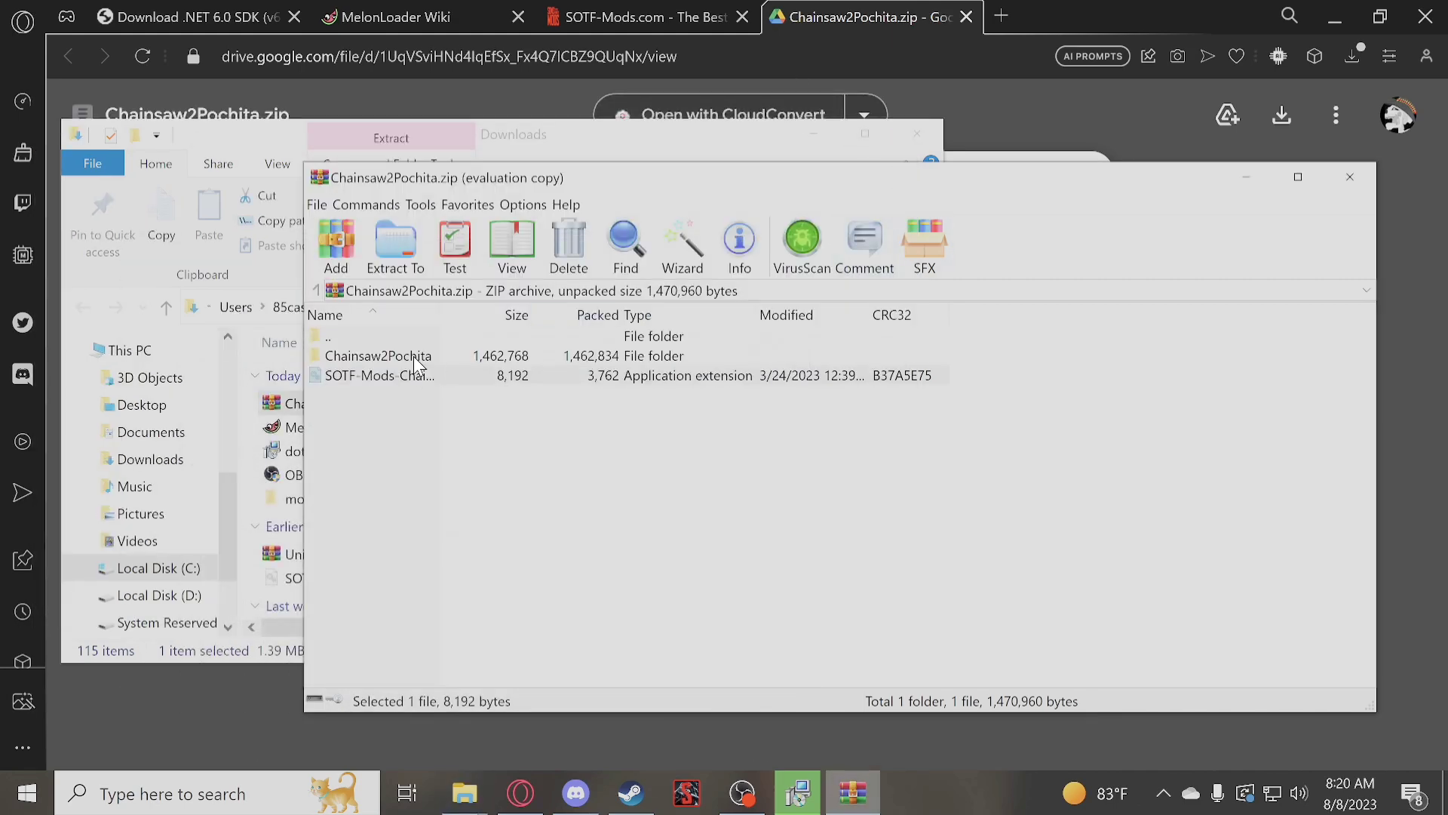
pyautogui.click(465, 792)
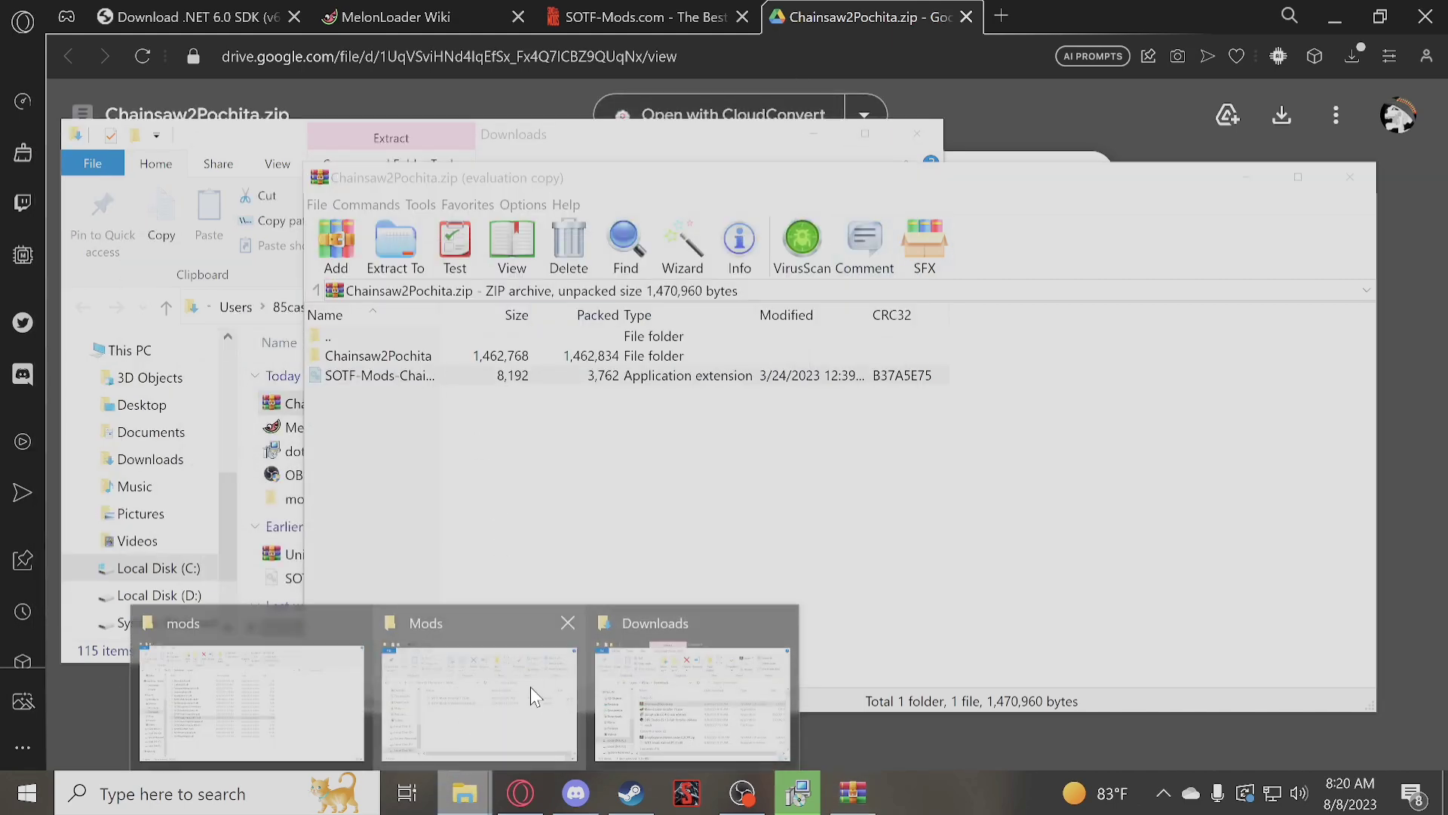
pyautogui.click(534, 690)
pyautogui.click(787, 106)
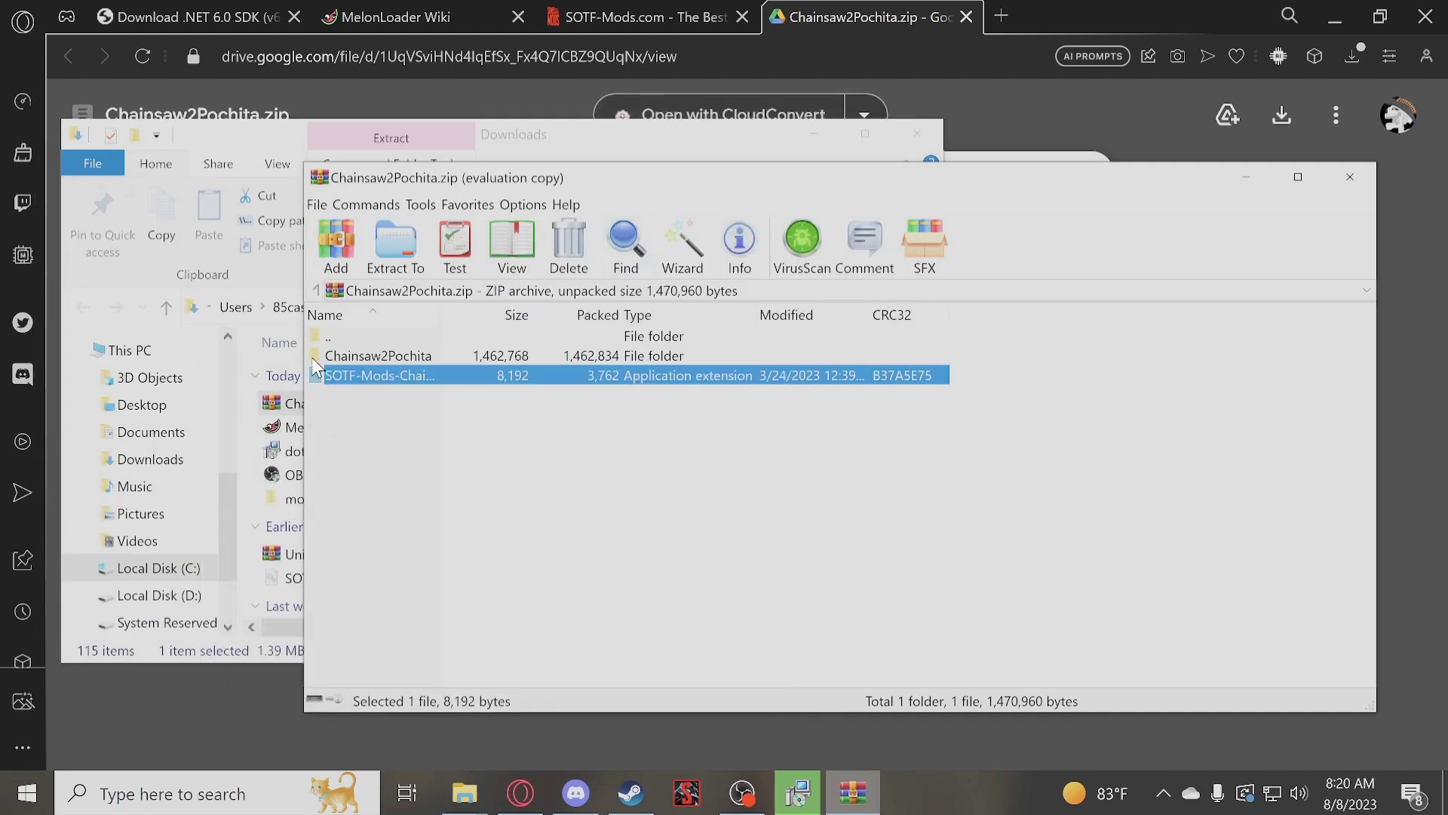
pyautogui.click(464, 792)
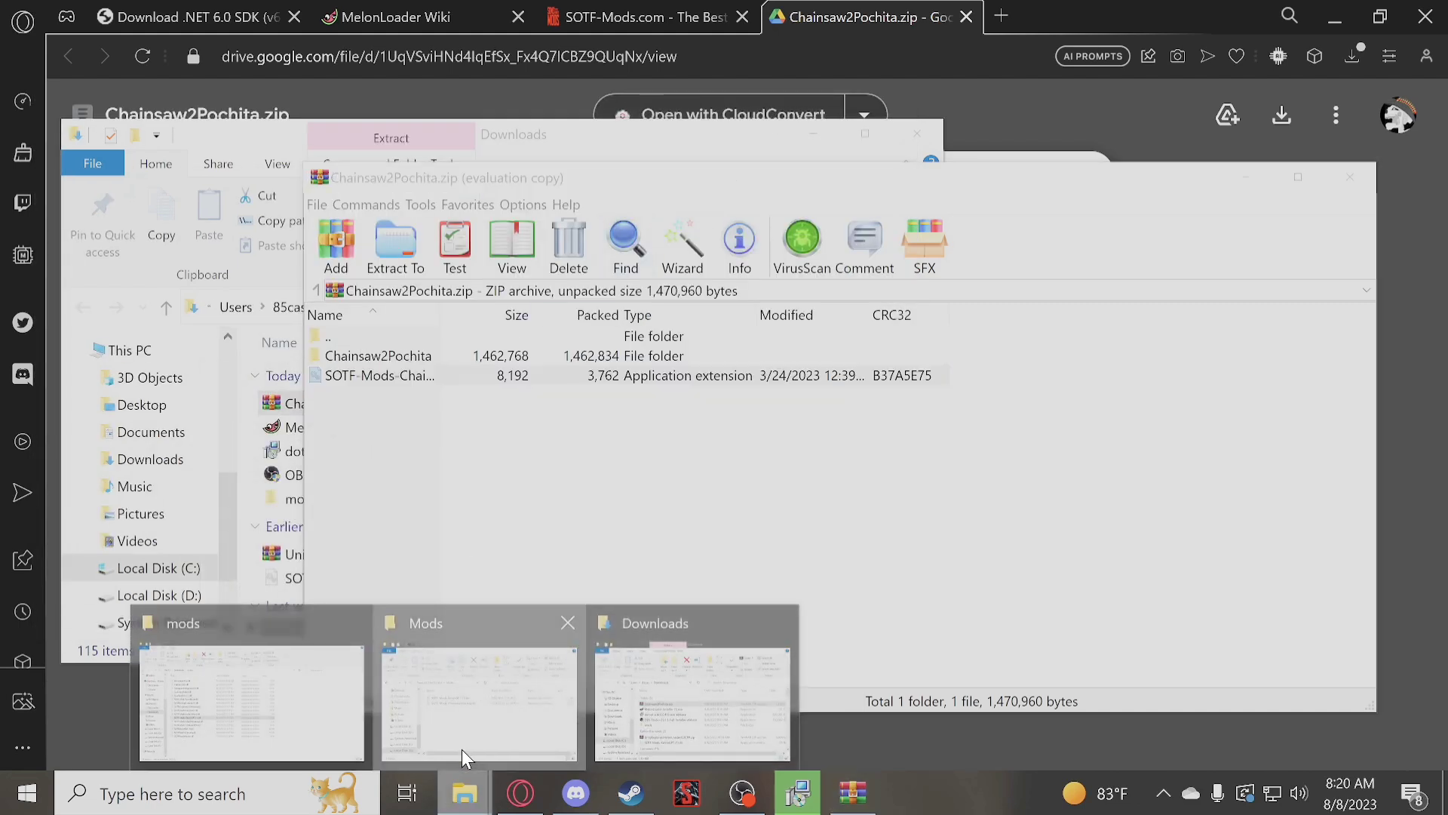
pyautogui.click(461, 748)
pyautogui.click(553, 196)
pyautogui.write('Chains')
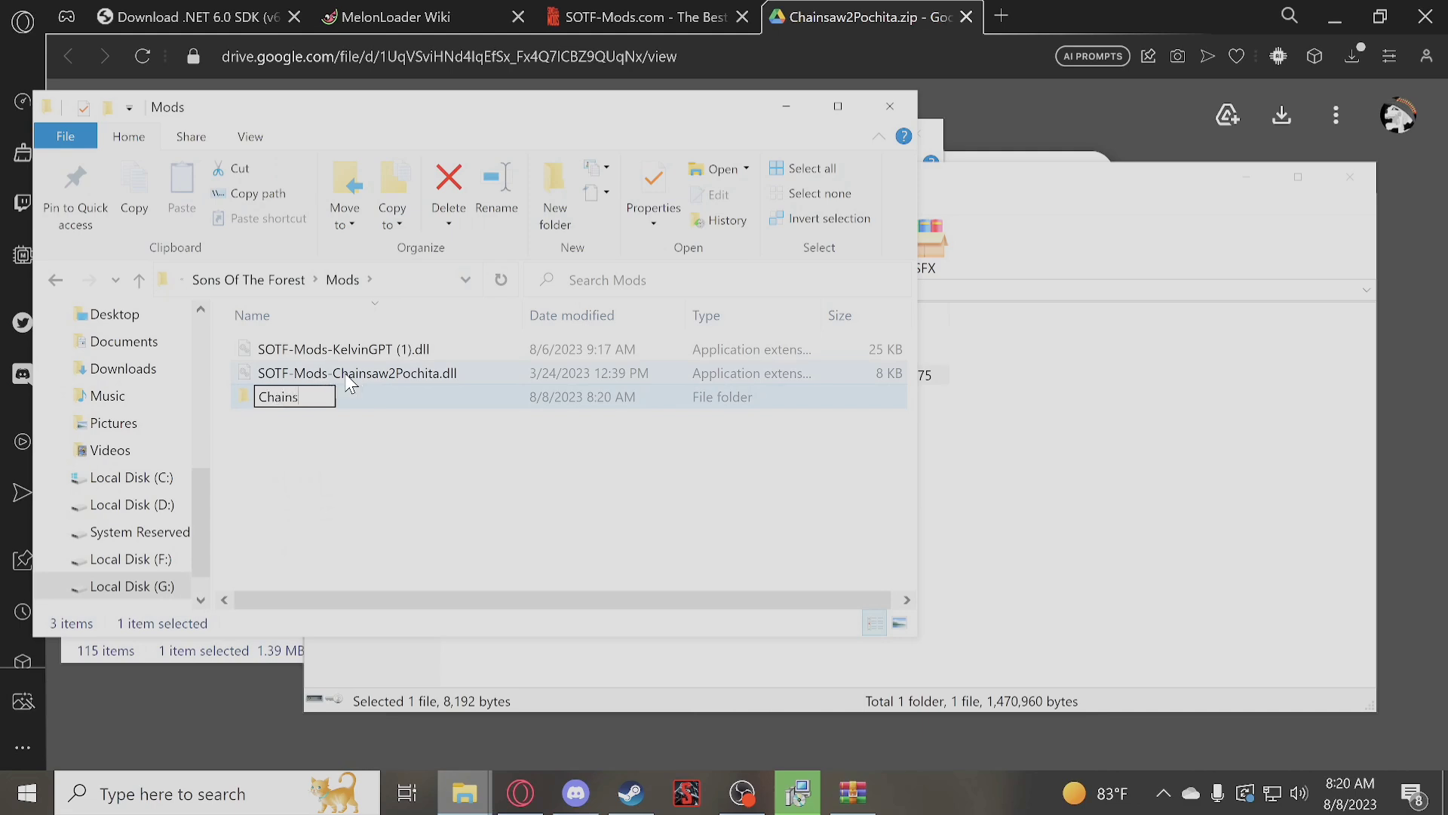
pyautogui.write('aw2Pochia')
pyautogui.press('Return')
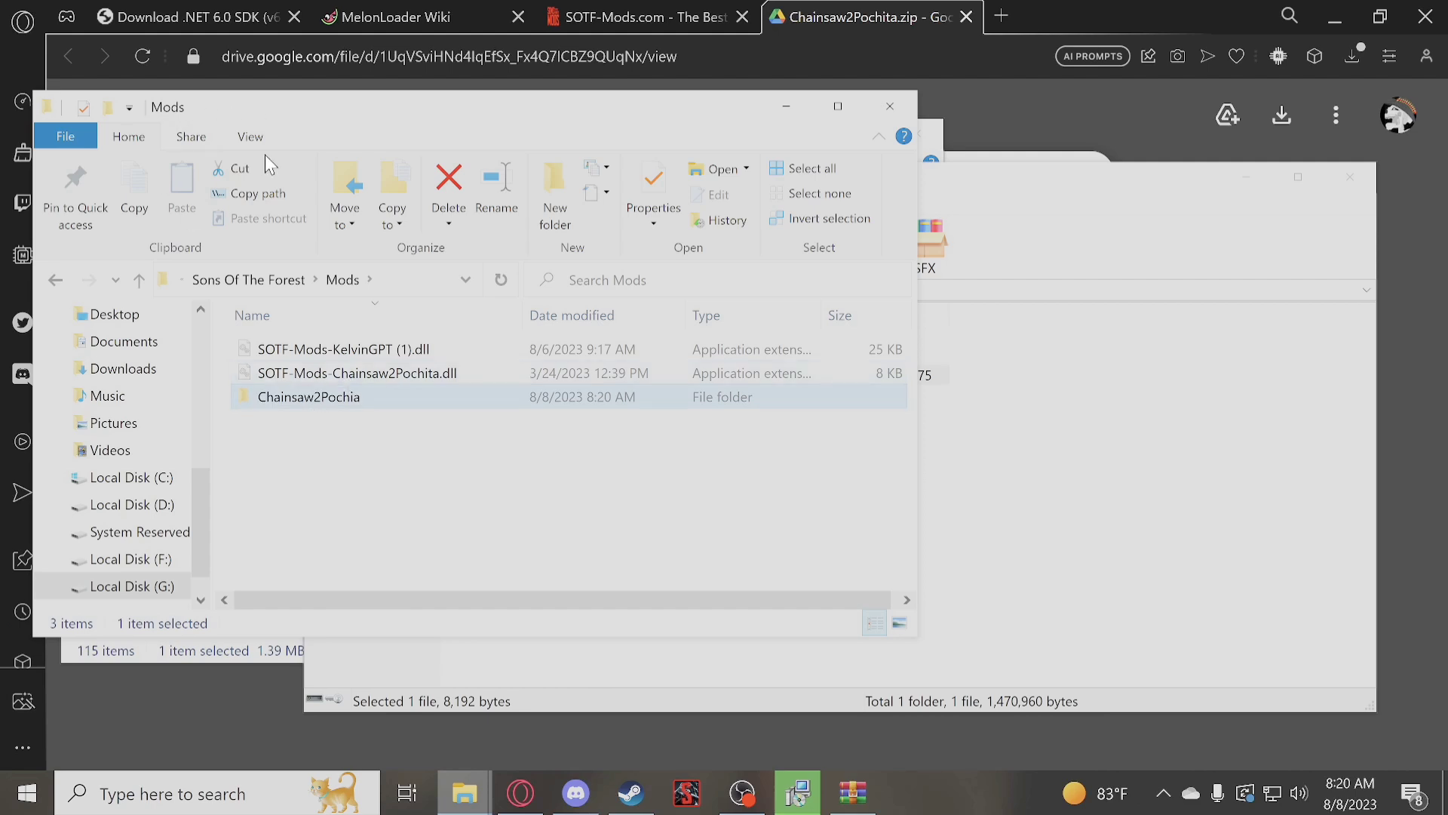
# Correct the folder name to Chainsaw2Pochita and open it
pyautogui.click(492, 189)
pyautogui.click(355, 397)
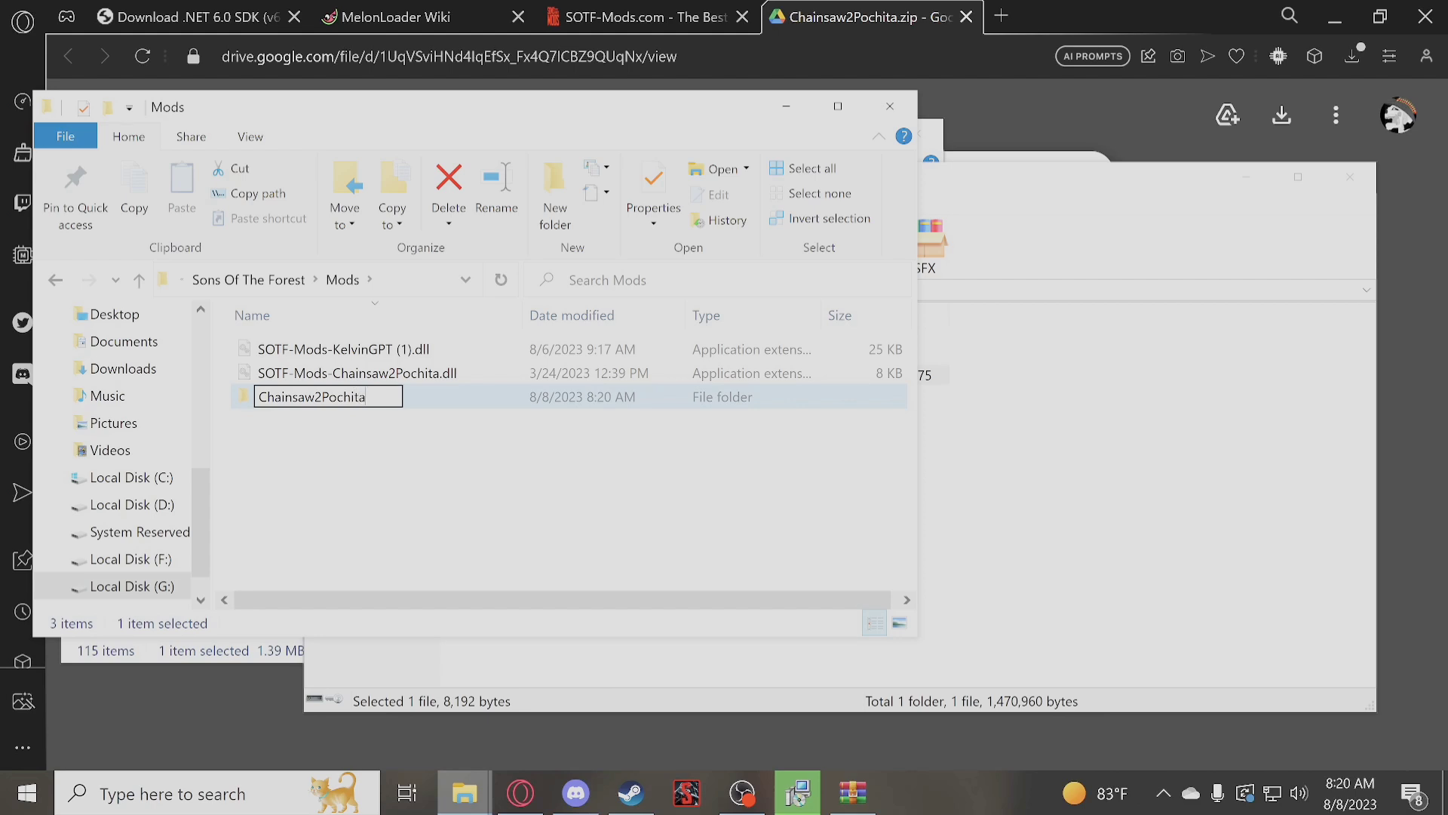
pyautogui.press('Return')
pyautogui.doubleClick(443, 397)
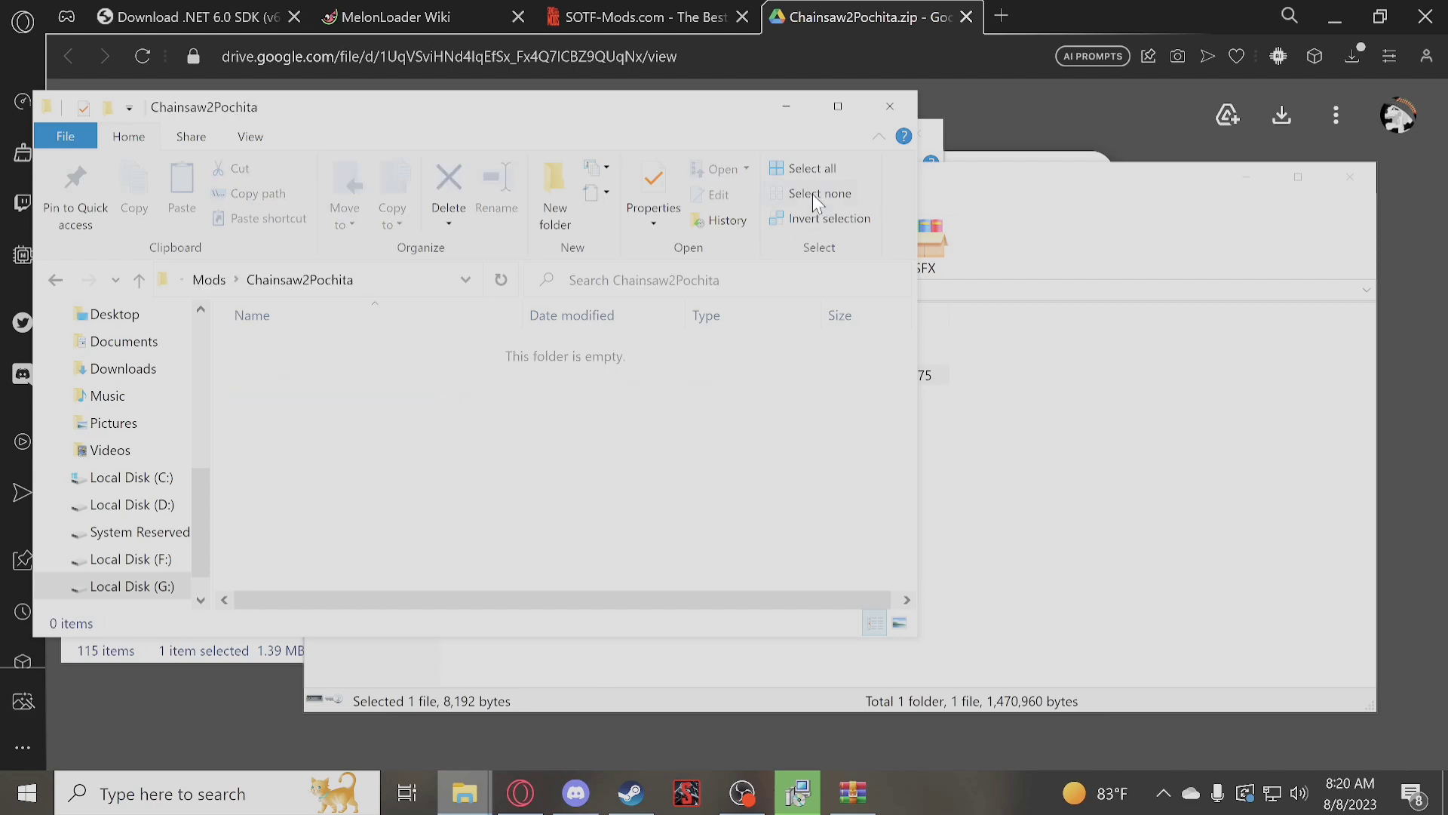
# Copy both files from the archive's Chainsaw2Pochita folder into the new Chainsaw2Pochita folder
pyautogui.click(890, 107)
pyautogui.click(383, 356)
pyautogui.doubleClick(382, 356)
pyautogui.moveTo(641, 421); pyautogui.dragTo(549, 418)
pyautogui.click(590, 431)
pyautogui.hotkey('alt', 'Left')
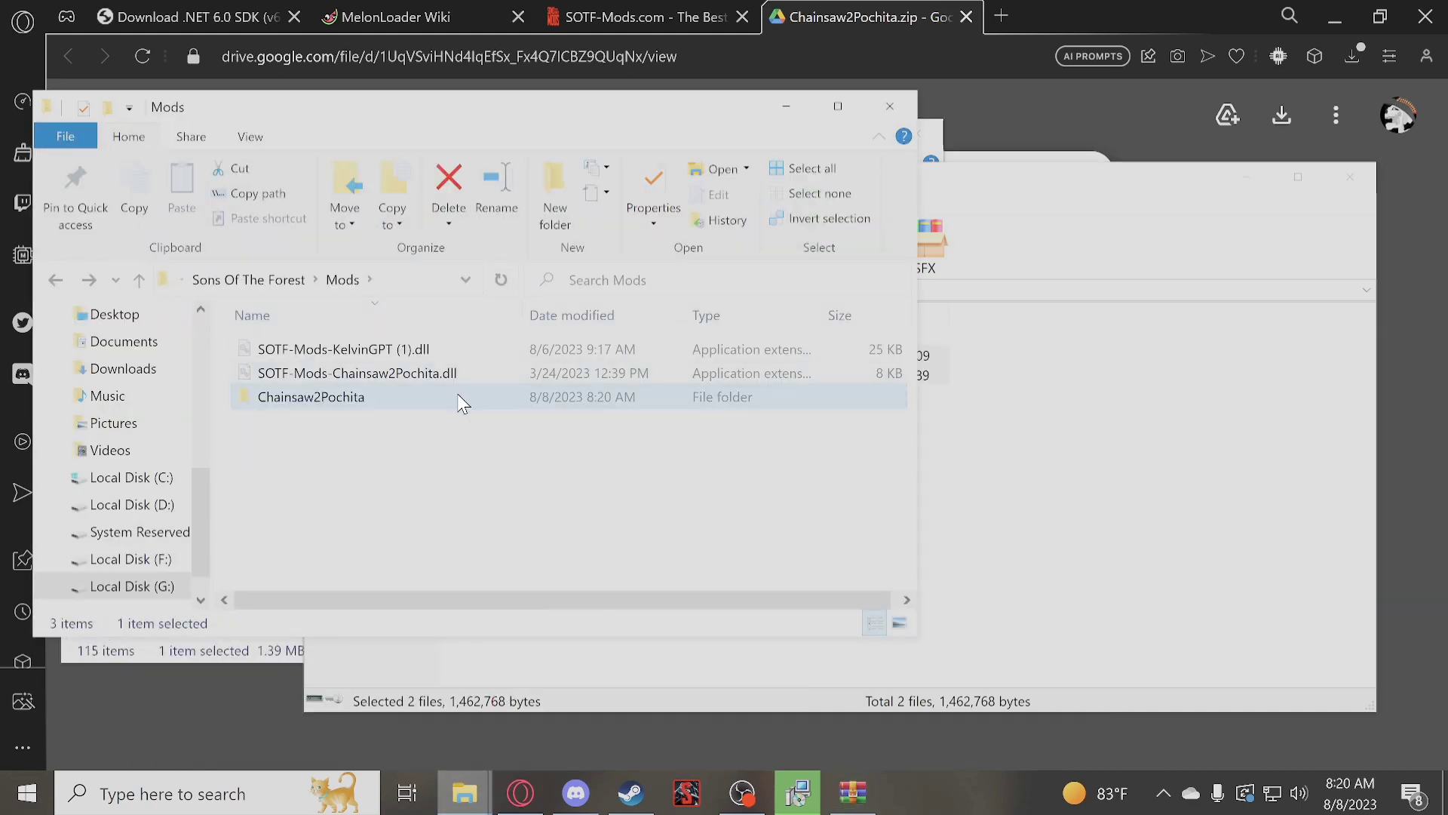
pyautogui.click(532, 444)
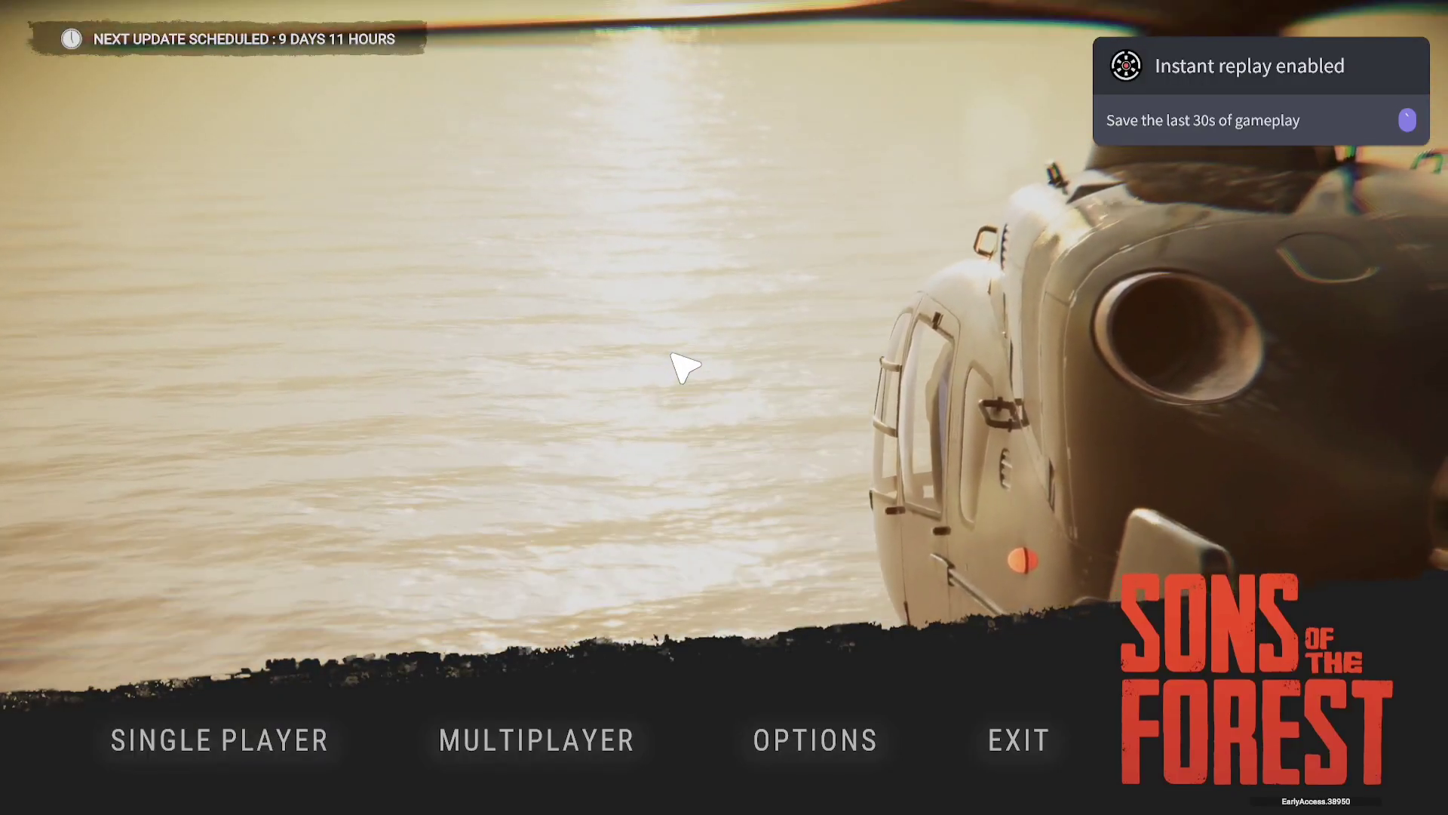
# From the main menu's saved games list, load the 25 Jul 2023 Day 01 save
pyautogui.moveTo(269, 669)
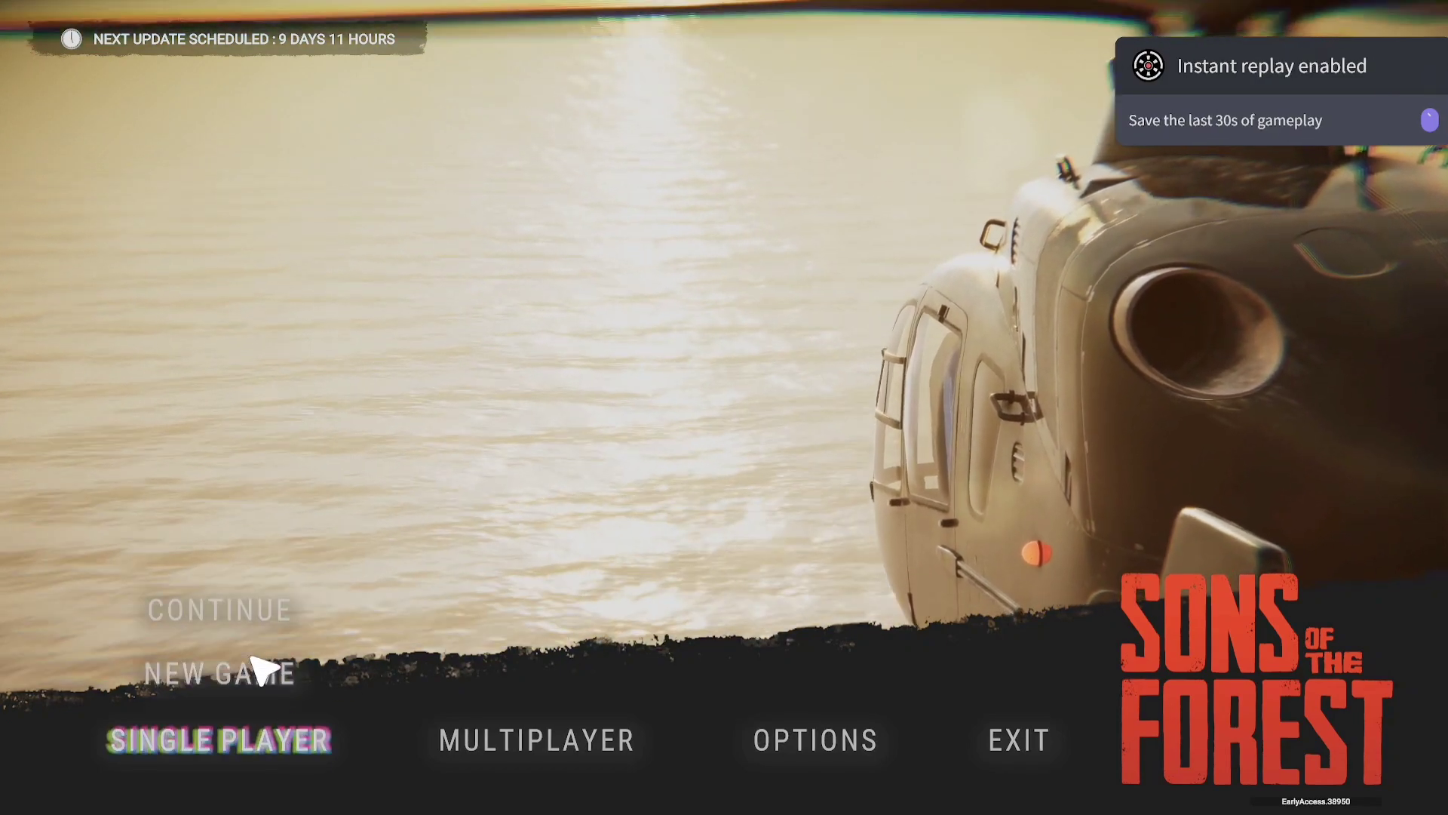
pyautogui.click(239, 600)
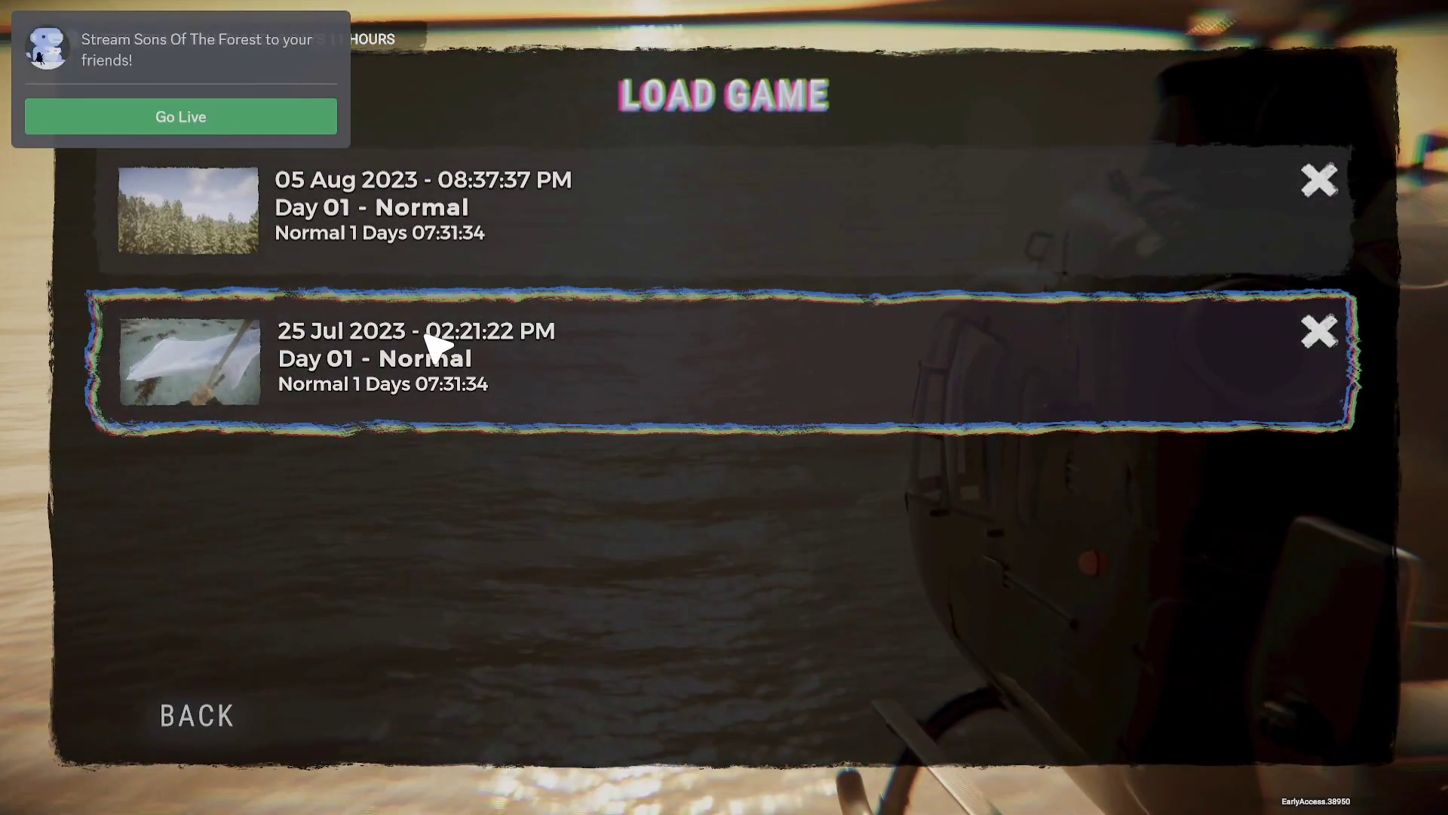
pyautogui.click(381, 387)
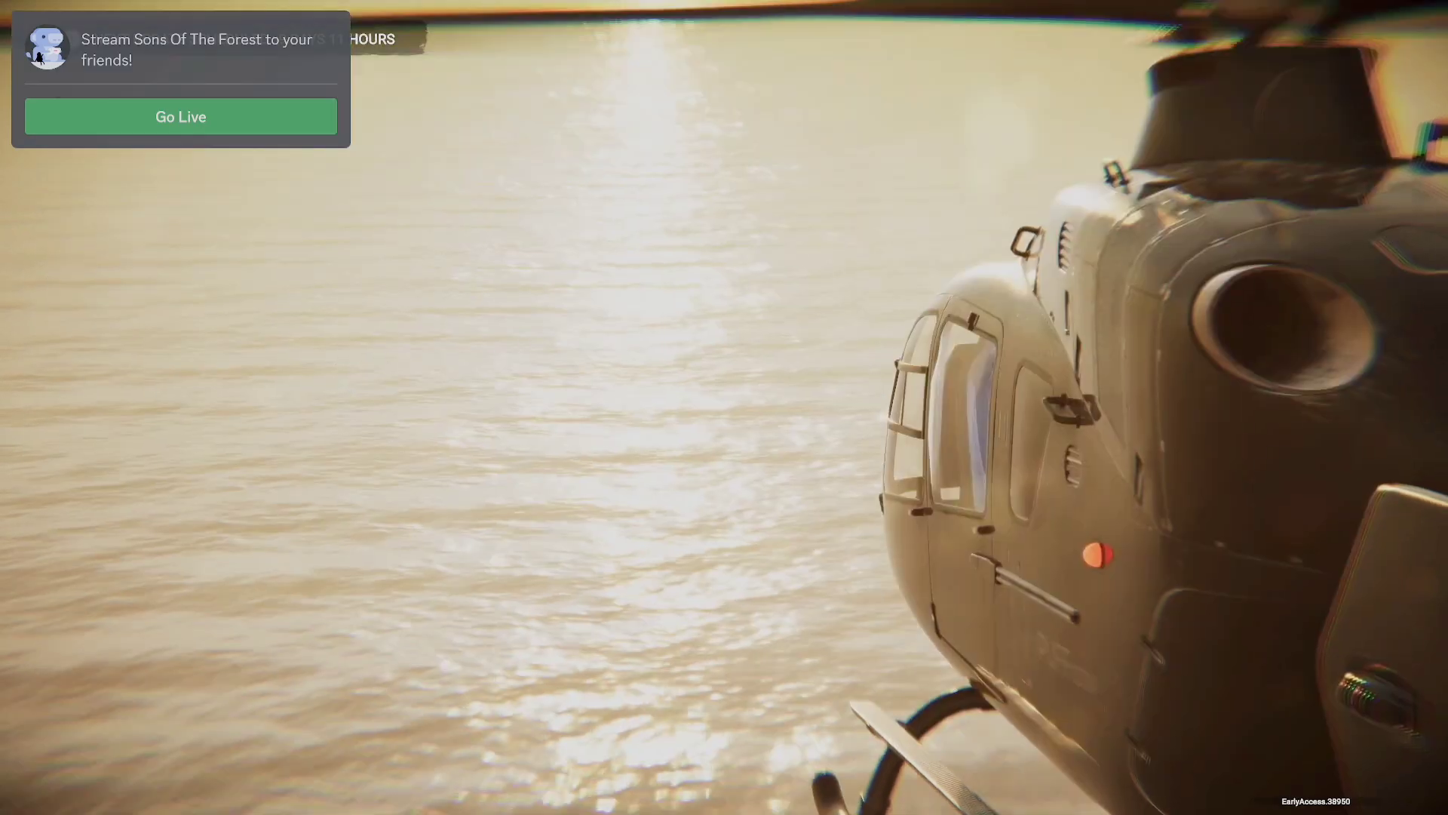